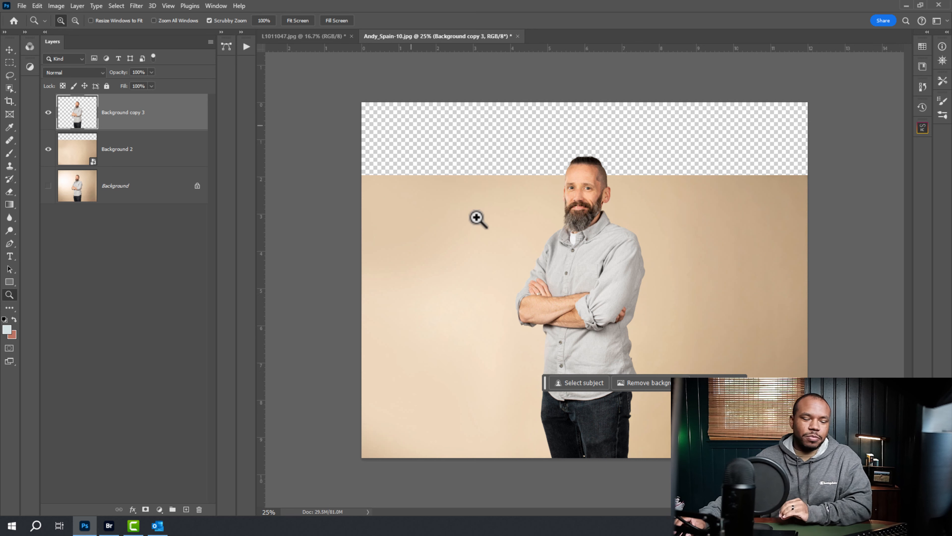
# Move the Background 2 layer upward behind the man to cover more of the transparent area above his head
pyautogui.click(152, 160)
pyautogui.press('v')
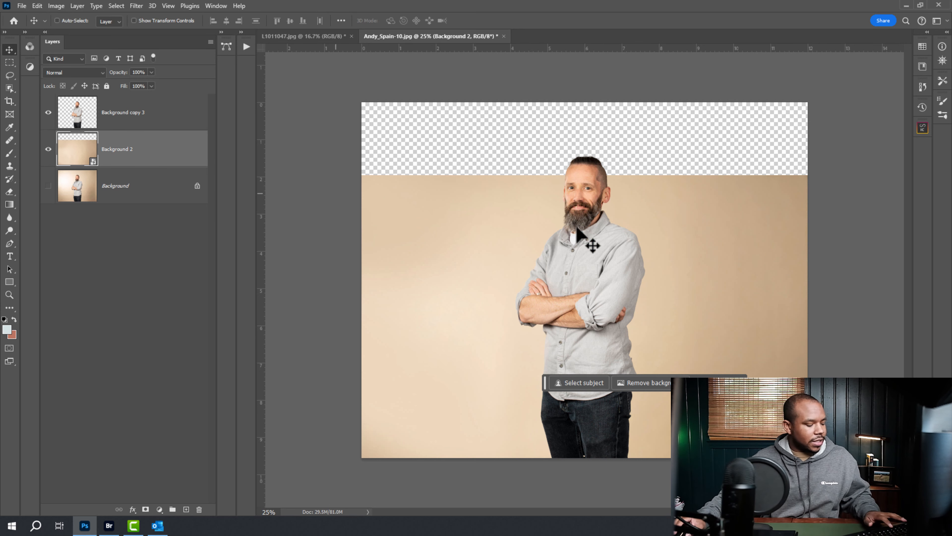
pyautogui.moveTo(731, 263); pyautogui.dragTo(715, 205)
pyautogui.keyDown('ctrl'); pyautogui.click(591, 246); pyautogui.keyUp('ctrl')
pyautogui.keyDown('ctrl'); pyautogui.click(590, 246); pyautogui.keyUp('ctrl')
# Hide and show the Background 2 layer again to examine the man's cutout against transparency
pyautogui.click(48, 149)
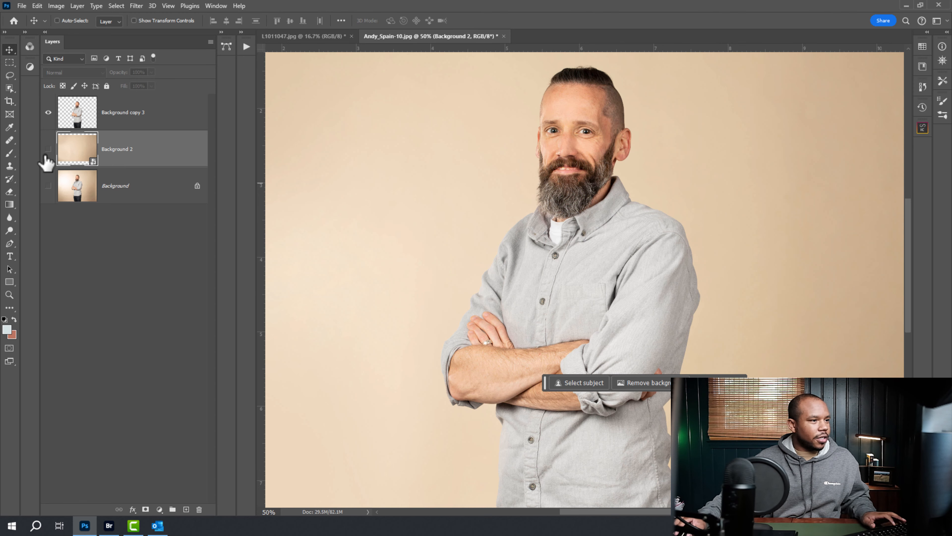
pyautogui.moveTo(591, 84); pyautogui.dragTo(618, 176)
pyautogui.keyDown('alt'); pyautogui.click(674, 272); pyautogui.keyUp('alt')
pyautogui.keyDown('alt'); pyautogui.click(673, 273); pyautogui.keyUp('alt')
pyautogui.keyDown('alt'); pyautogui.click(674, 273); pyautogui.keyUp('alt')
pyautogui.keyDown('alt'); pyautogui.click(674, 272); pyautogui.keyUp('alt')
pyautogui.moveTo(689, 362); pyautogui.dragTo(551, 226)
pyautogui.click(48, 149)
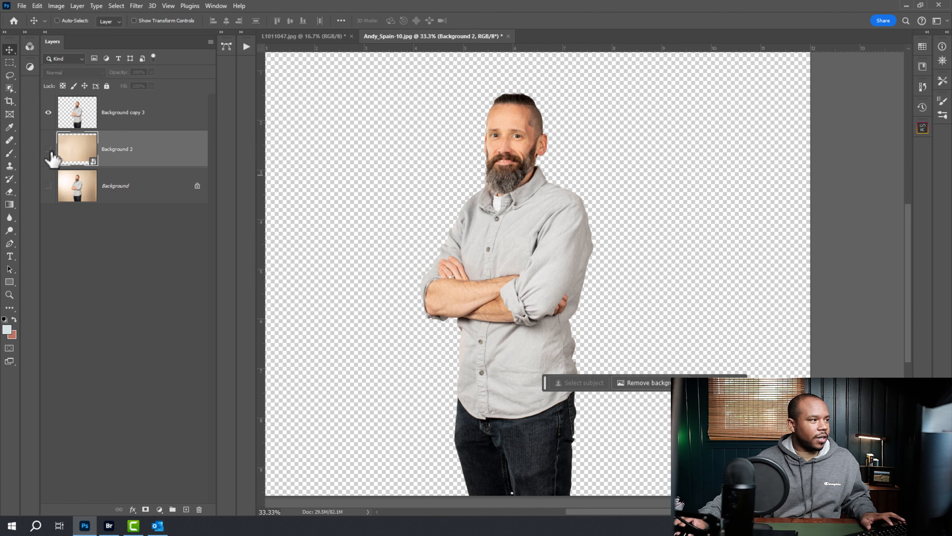
pyautogui.keyDown('alt'); pyautogui.click(621, 217); pyautogui.keyUp('alt')
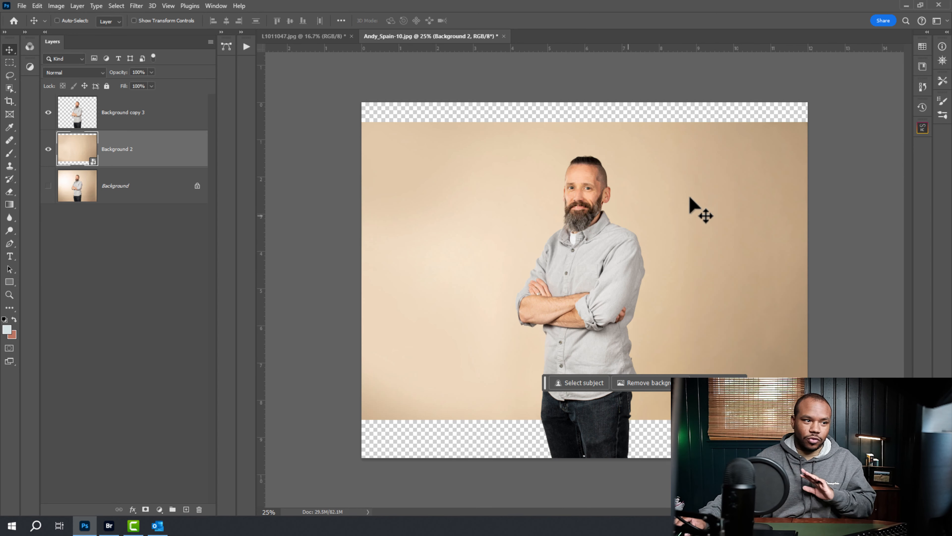
# Scale the Background 2 layer proportionally to about 119.46% so it reaches the canvas's upper and lower edges
pyautogui.press('ctrl')
pyautogui.hotkey('ctrl', 't')
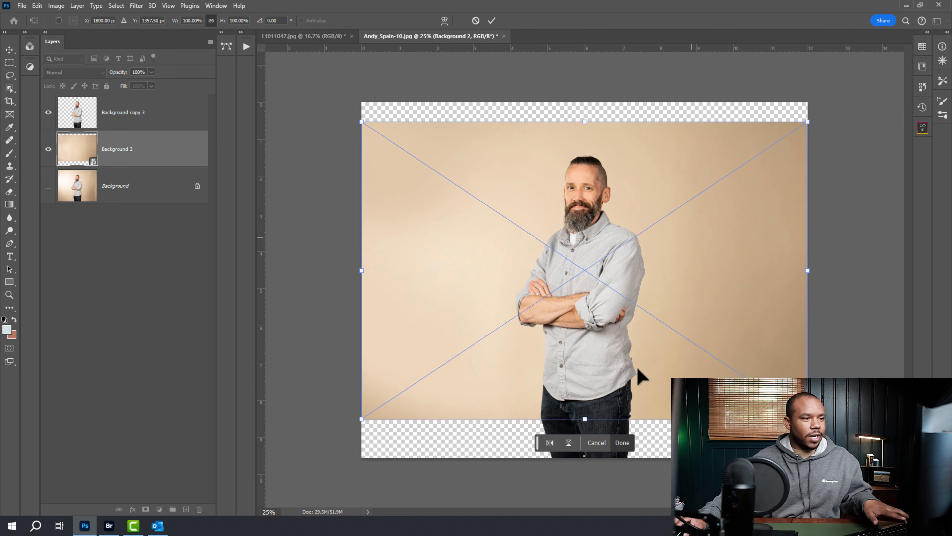
pyautogui.moveTo(591, 425); pyautogui.dragTo(593, 457)
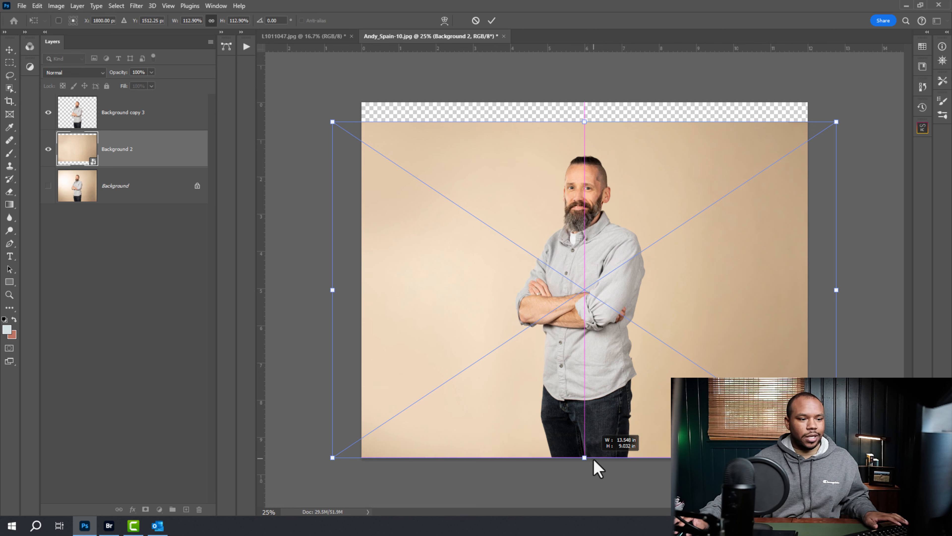
pyautogui.moveTo(584, 121); pyautogui.dragTo(587, 100)
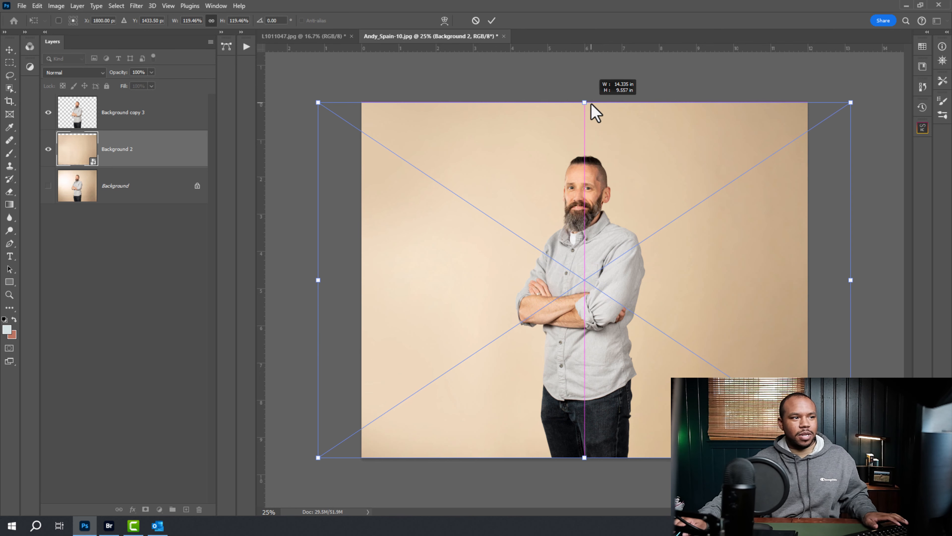
pyautogui.press('Return')
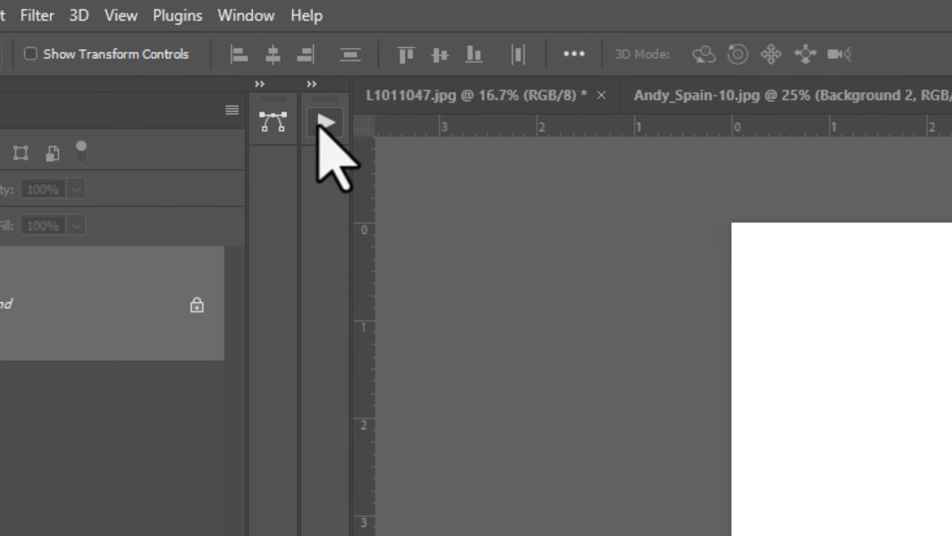
# Show the Actions panel and keep it expanded in the dock beside the document
pyautogui.click(245, 47)
pyautogui.click(353, 162)
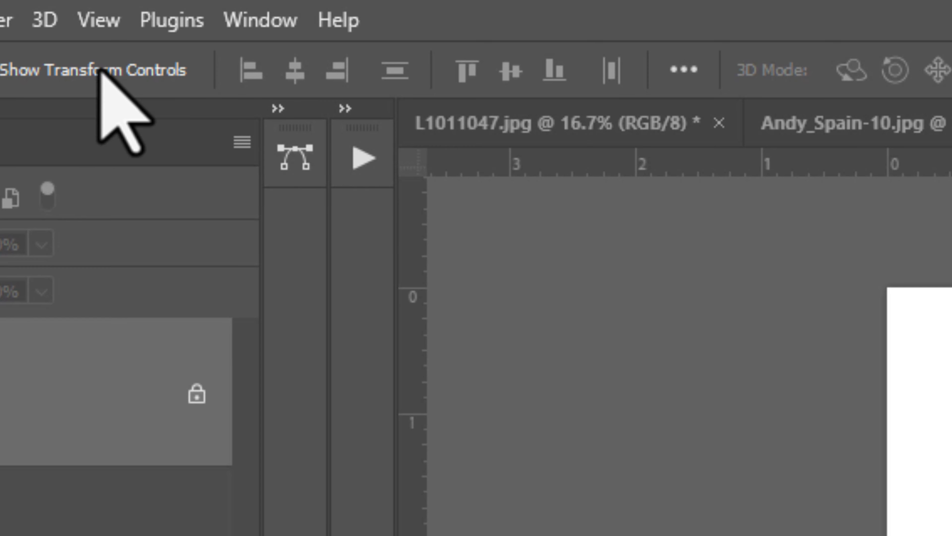
pyautogui.click(259, 21)
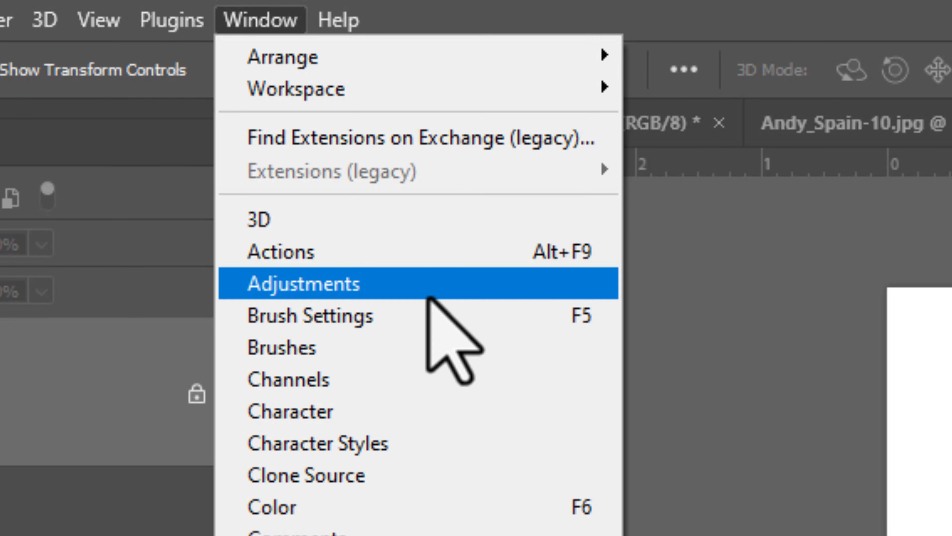
pyautogui.click(414, 257)
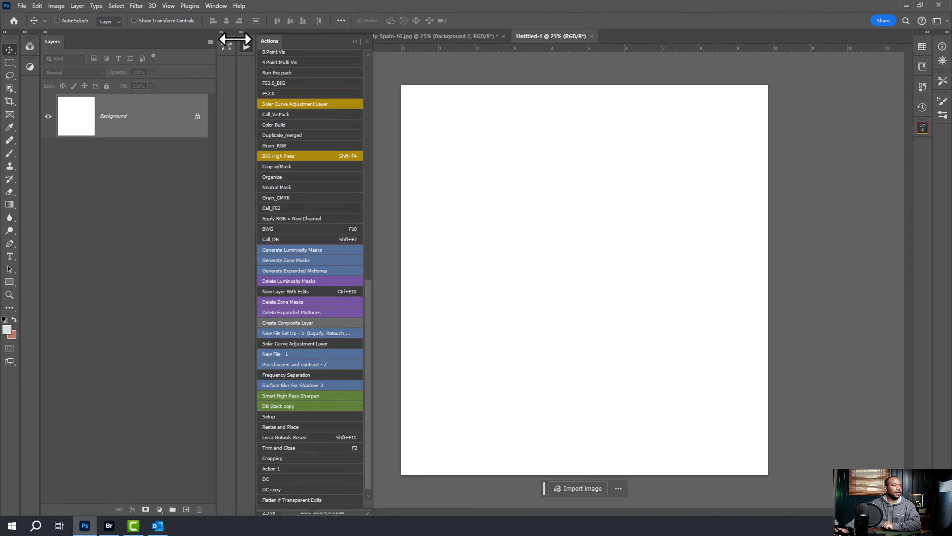
pyautogui.moveTo(270, 42); pyautogui.dragTo(251, 55)
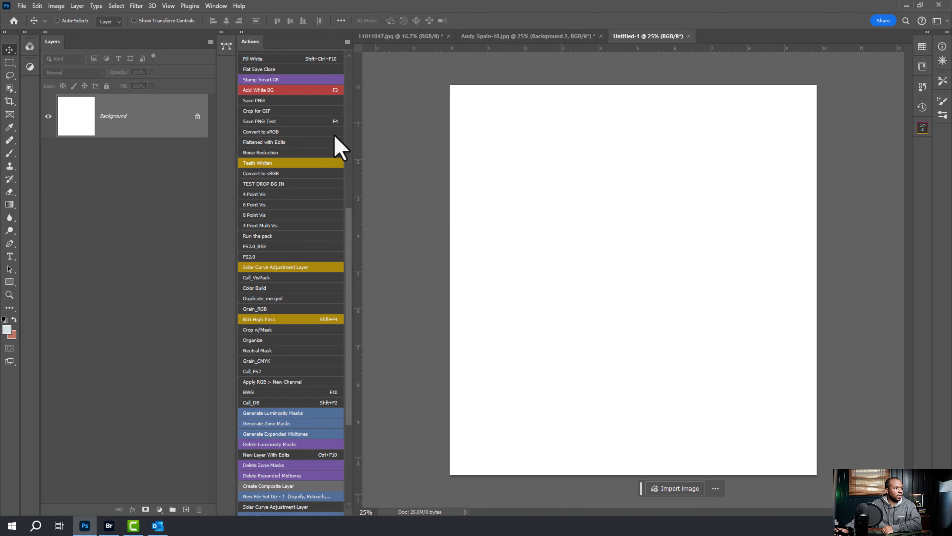
# Turn off Button Mode for the actions to list them with their sets and recorded steps
pyautogui.moveTo(349, 360); pyautogui.dragTo(350, 116)
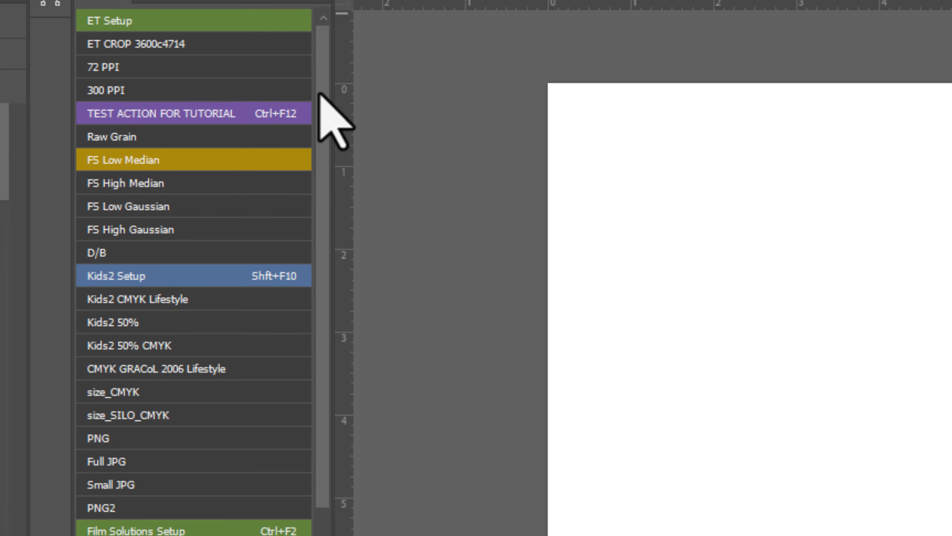
pyautogui.moveTo(319, 93); pyautogui.dragTo(280, 43)
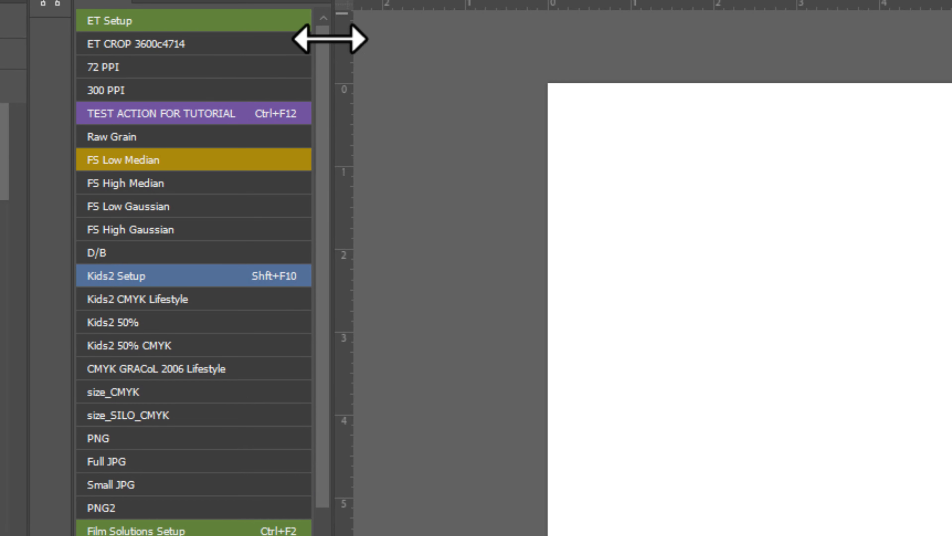
pyautogui.click(183, 159)
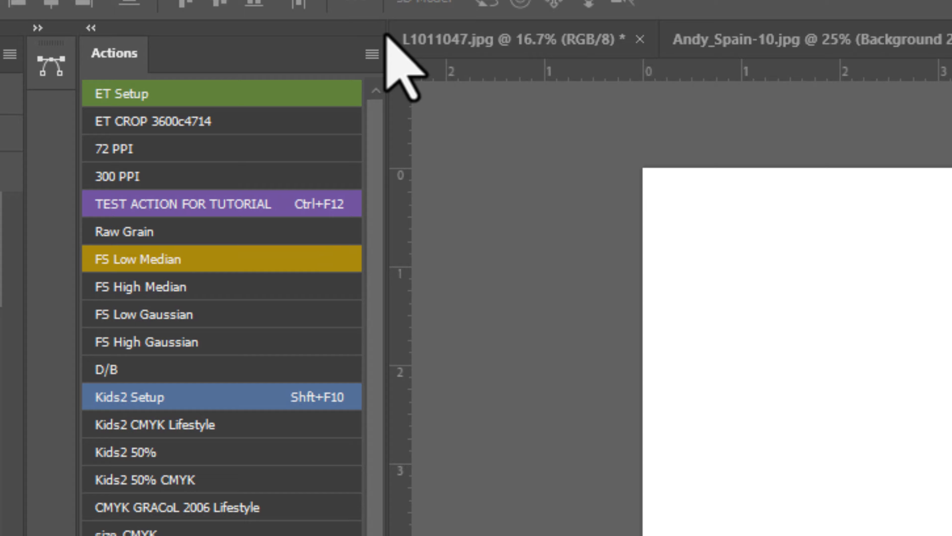
pyautogui.click(372, 55)
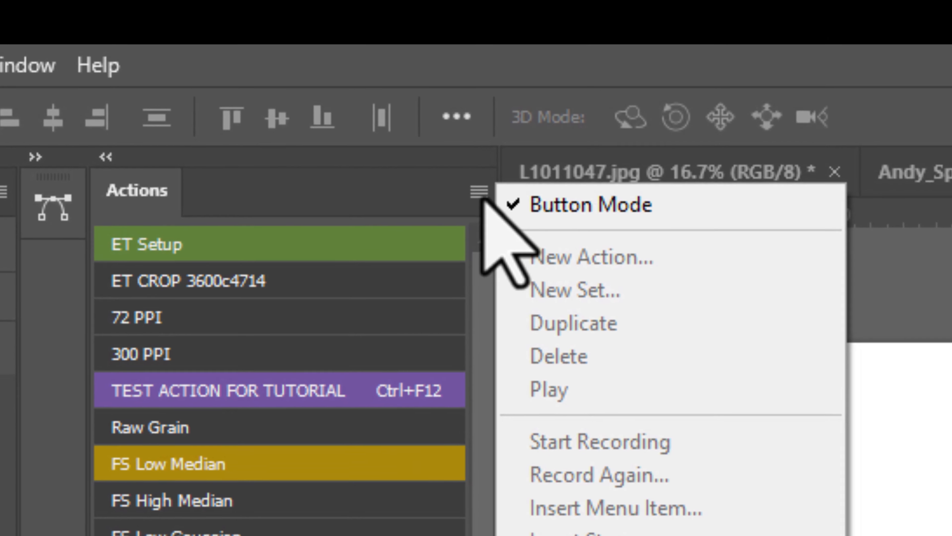
pyautogui.click(673, 205)
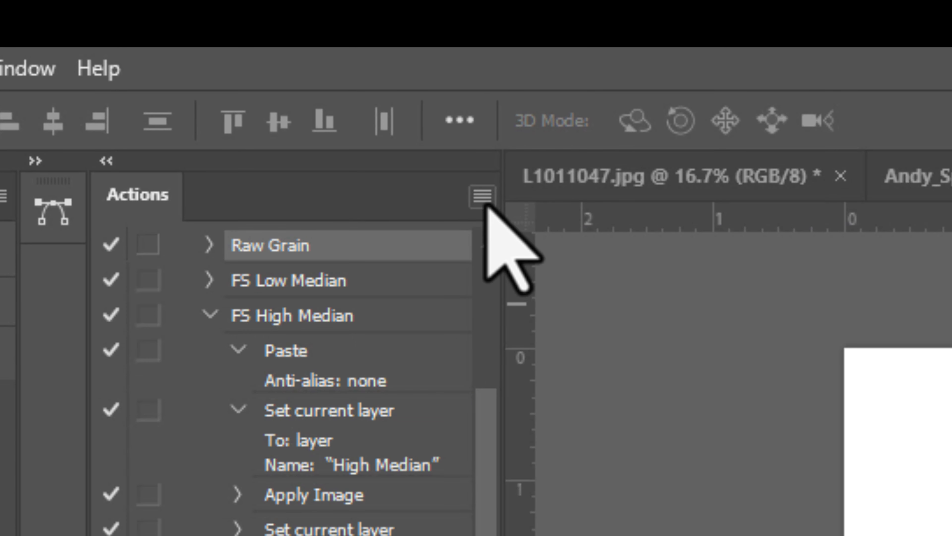
pyautogui.click(483, 195)
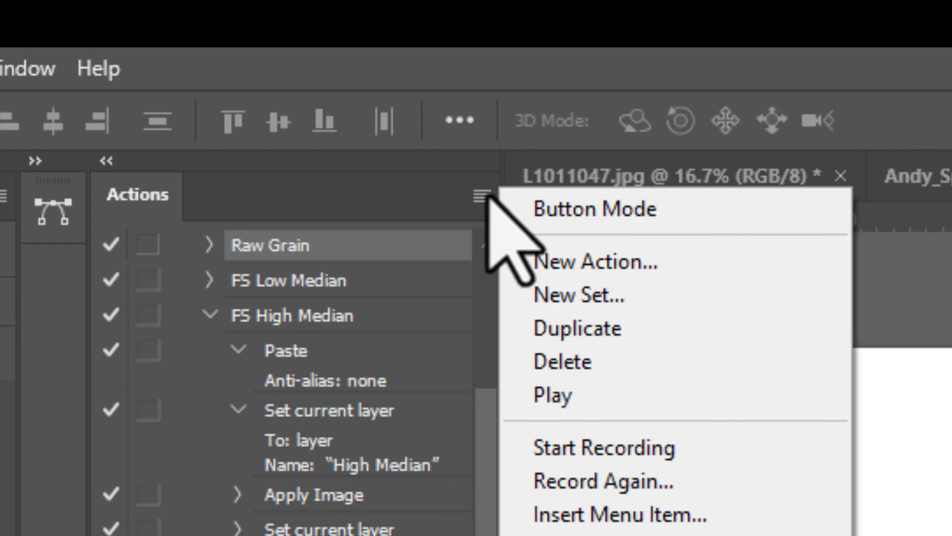
pyautogui.click(587, 212)
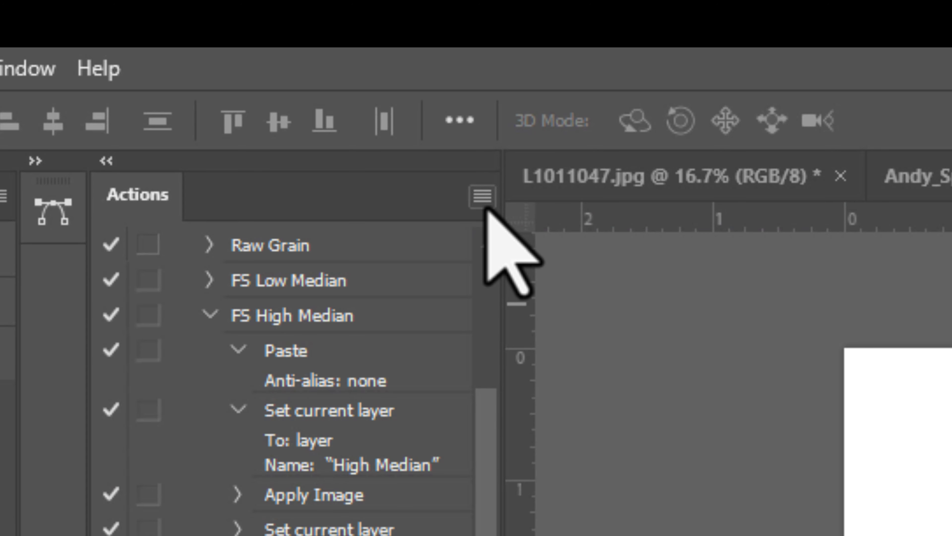
# Examine the recorded steps of the FS High Median action, expanding Apply Image, the current-layer settings and the curves adjustment steps
pyautogui.moveTo(487, 437); pyautogui.dragTo(487, 535)
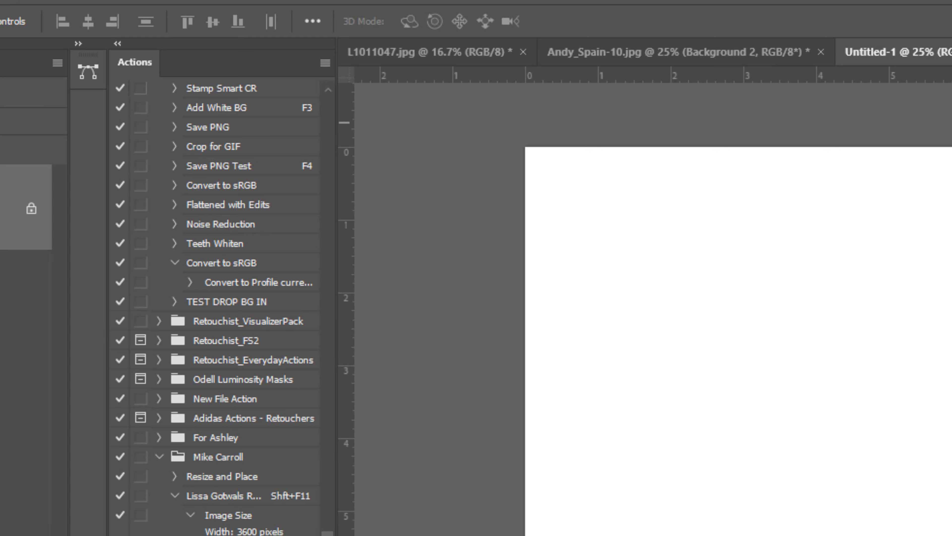
pyautogui.moveTo(327, 535); pyautogui.dragTo(381, 51)
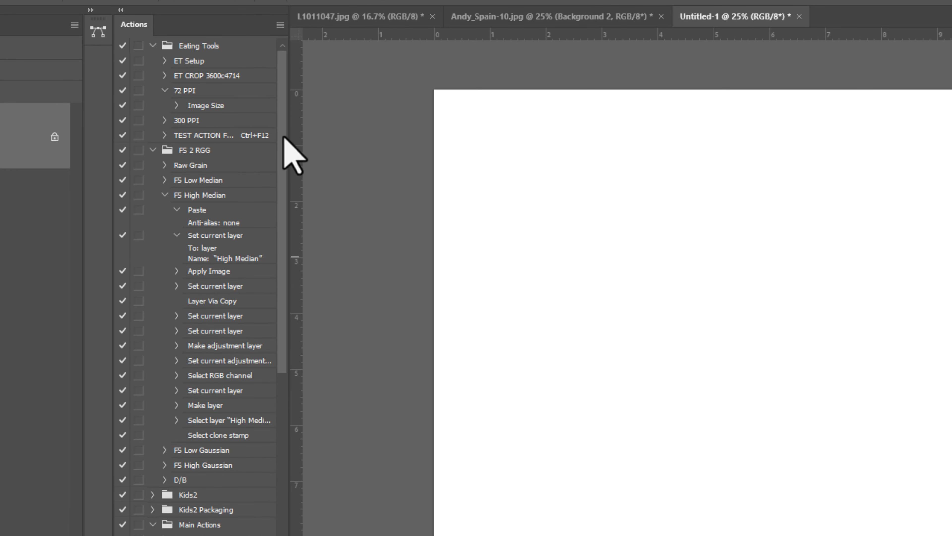
pyautogui.scroll(-3, 287, 161)
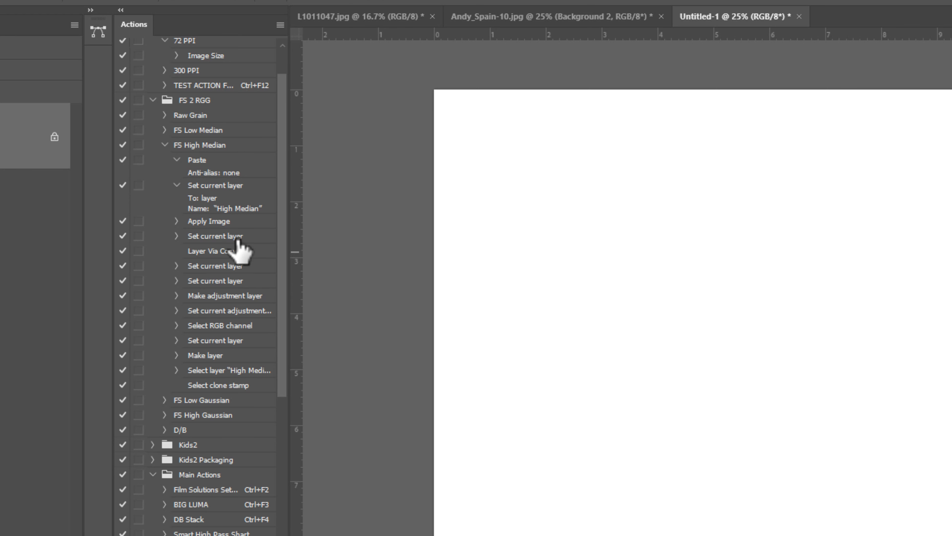
pyautogui.click(177, 221)
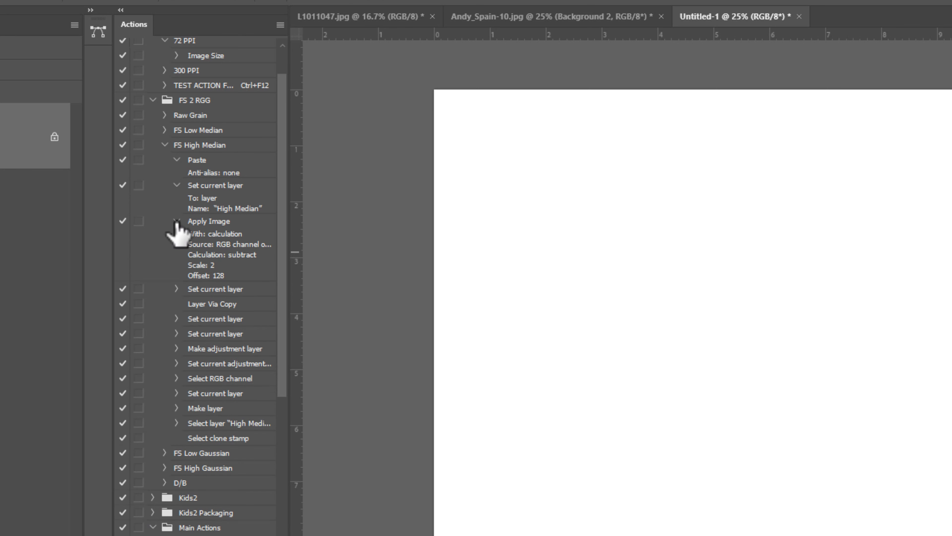
pyautogui.click(176, 289)
pyautogui.click(177, 340)
pyautogui.click(176, 375)
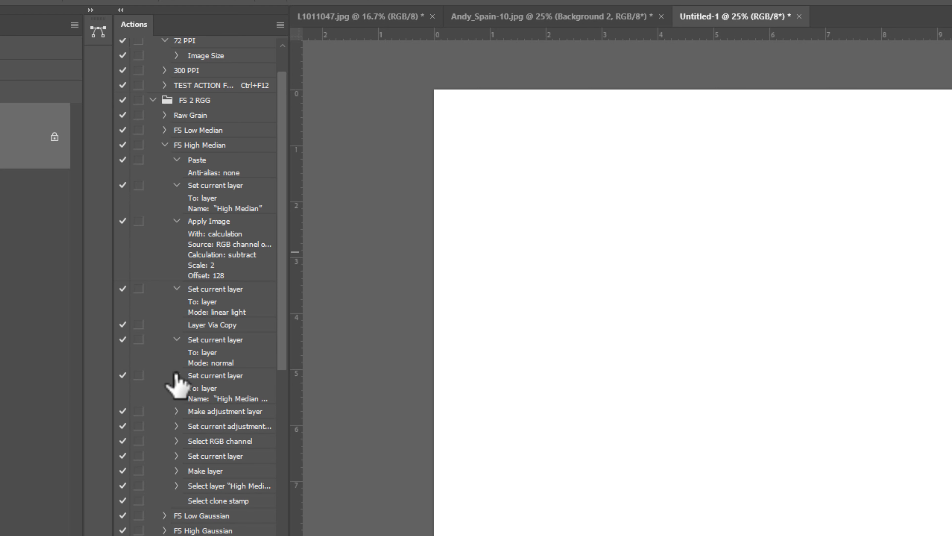
pyautogui.click(179, 411)
pyautogui.click(177, 468)
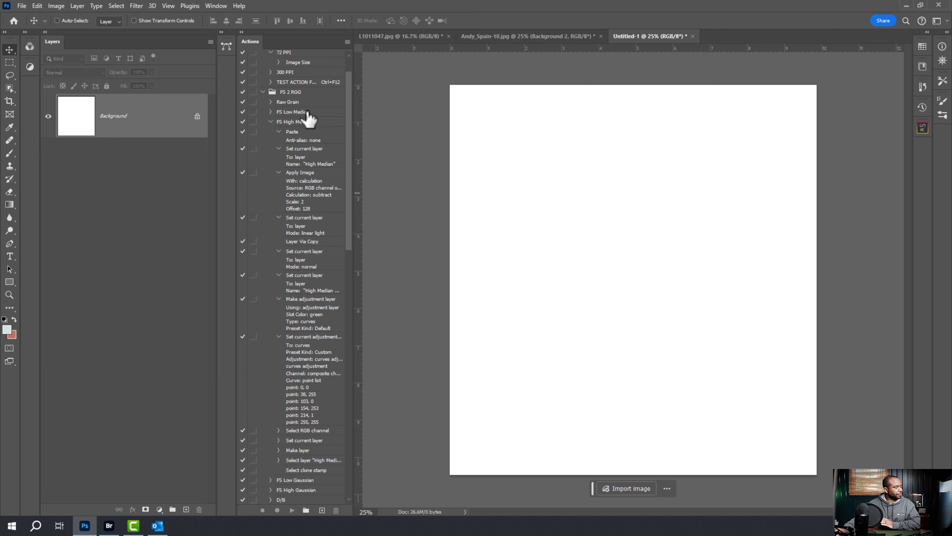
# Collapse the FS High Median action and every expanded action set, including FS 2 RGG, Main Actions and Eating Tools
pyautogui.click(271, 122)
pyautogui.click(263, 91)
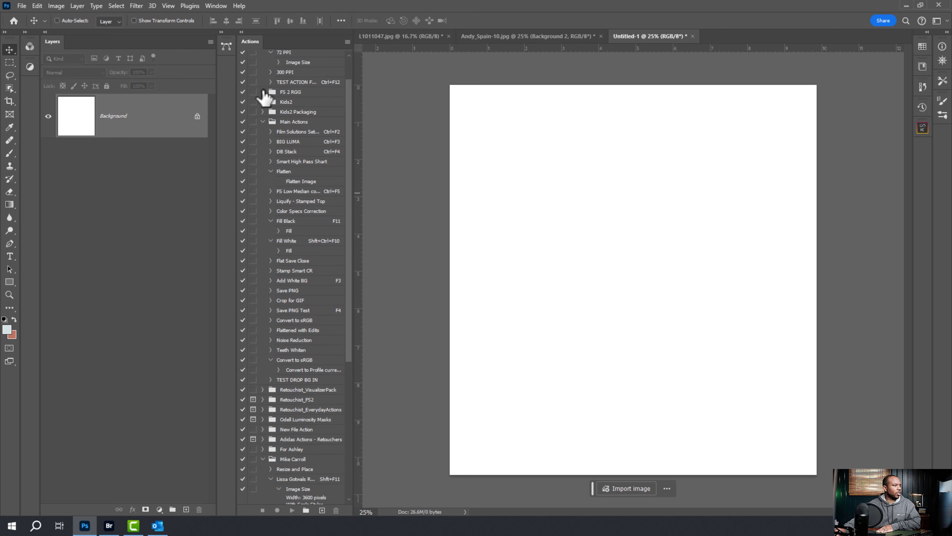
pyautogui.click(262, 121)
pyautogui.click(263, 234)
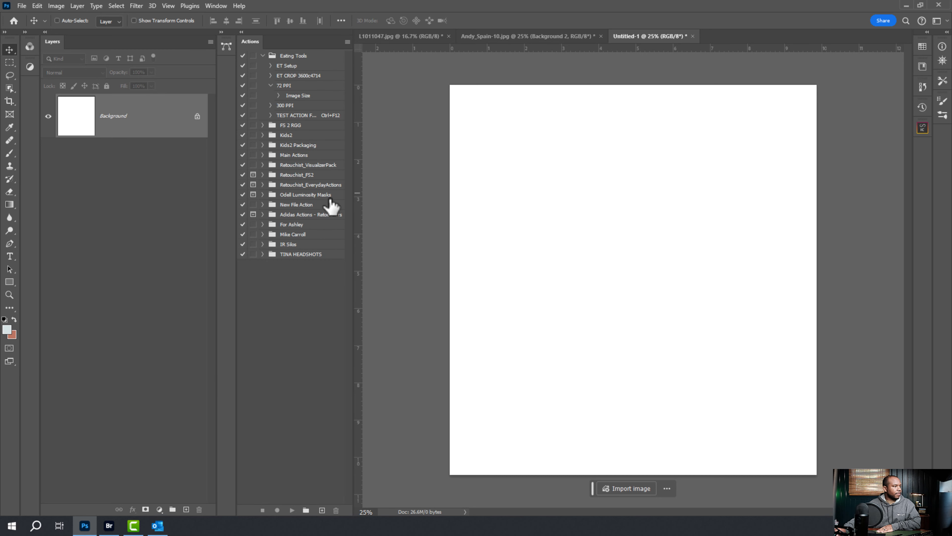
pyautogui.click(262, 56)
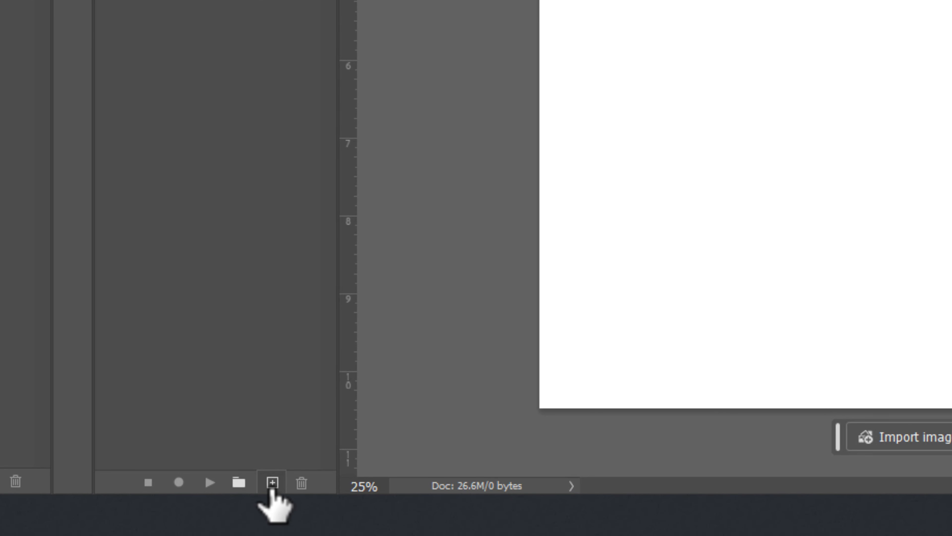
# Create a new action named TEST ACTION 2 FOR TUT in the Eating Tools set, leaving the function key and color at None
pyautogui.click(272, 482)
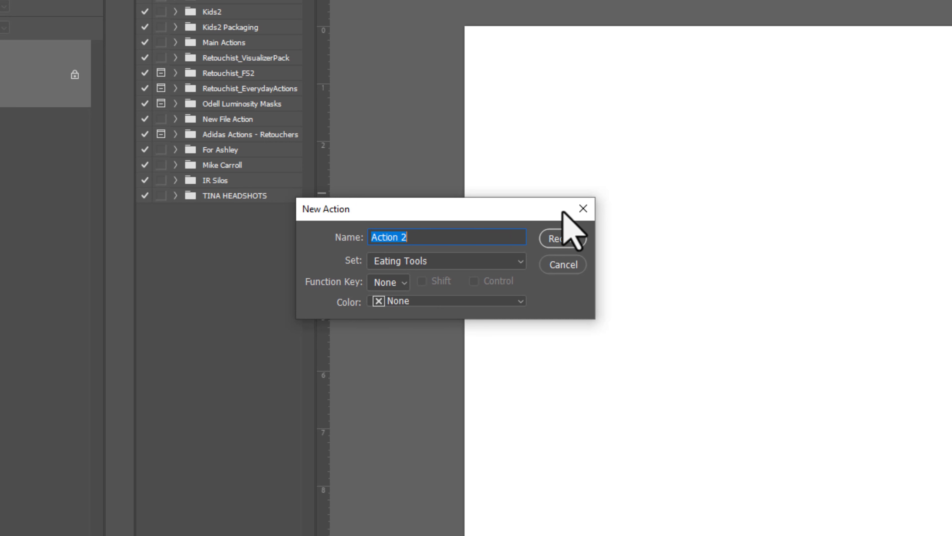
pyautogui.write('TEST ACTION 2 FOR TUT')
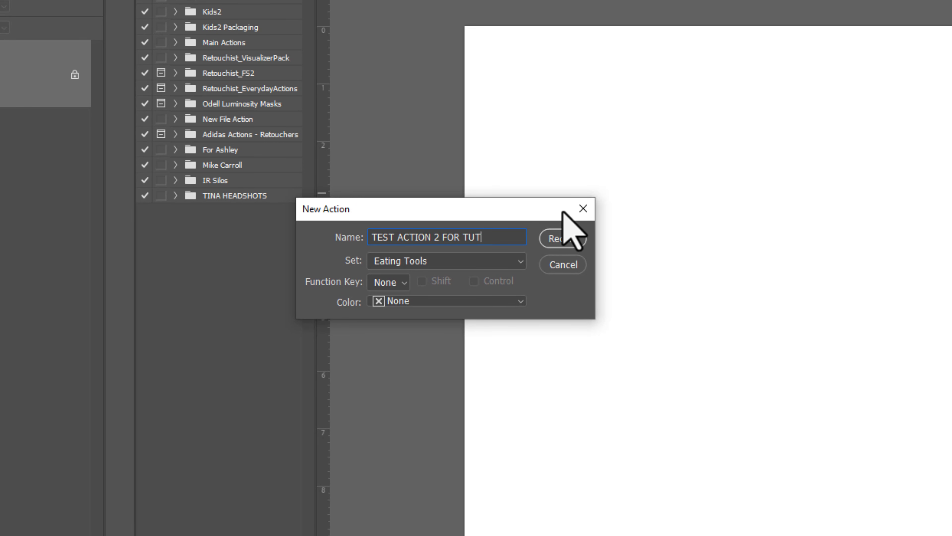
pyautogui.click(455, 260)
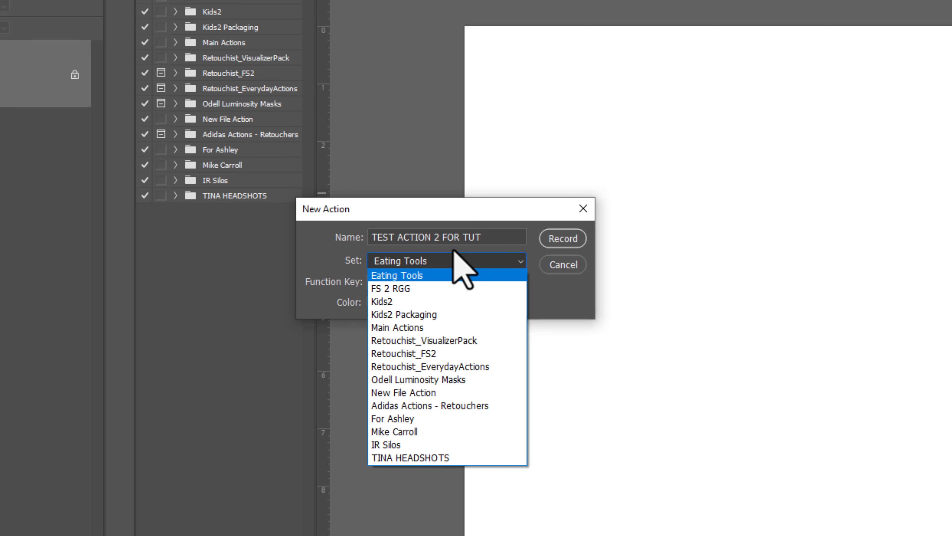
pyautogui.click(324, 258)
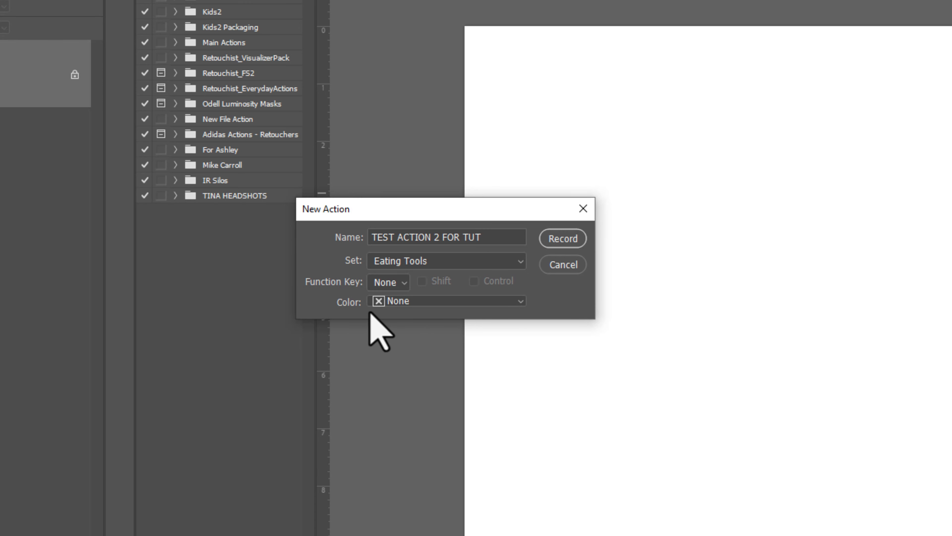
pyautogui.click(518, 261)
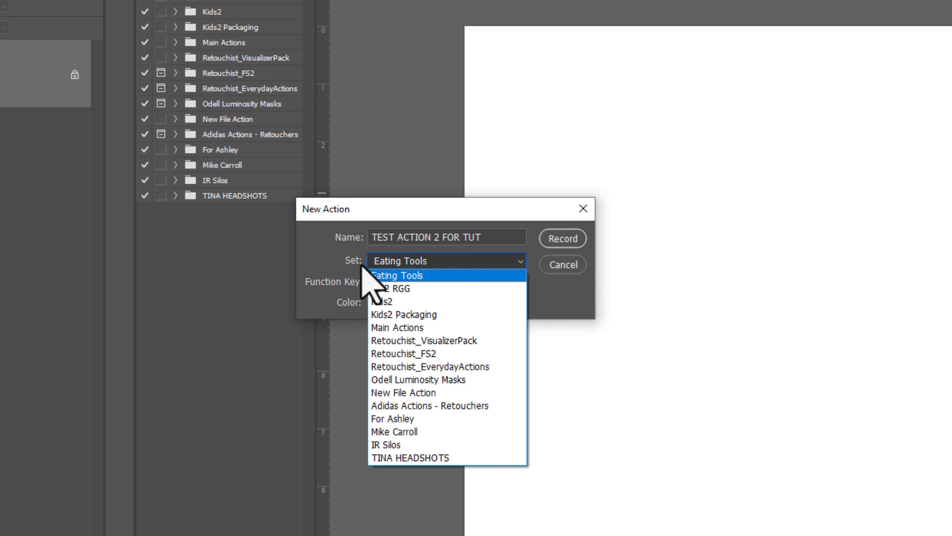
pyautogui.click(557, 309)
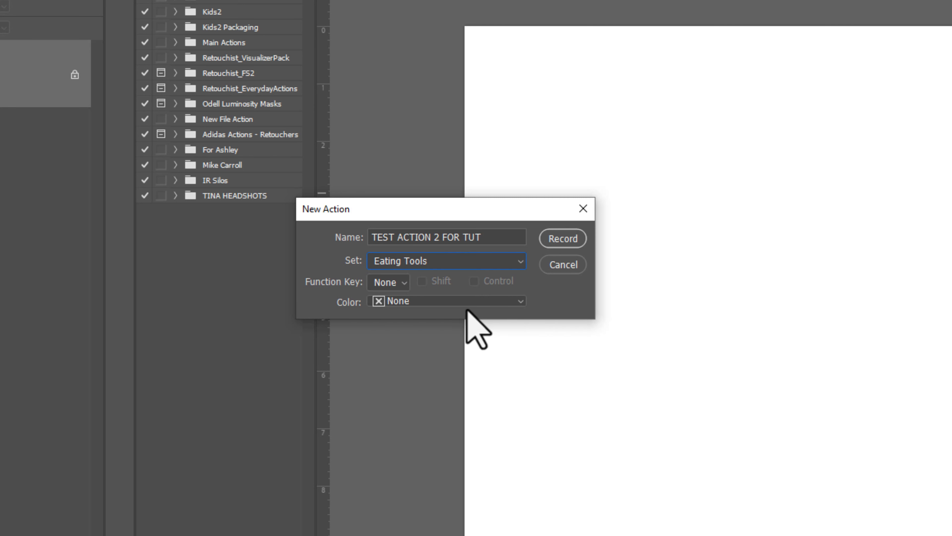
pyautogui.click(390, 282)
pyautogui.click(338, 267)
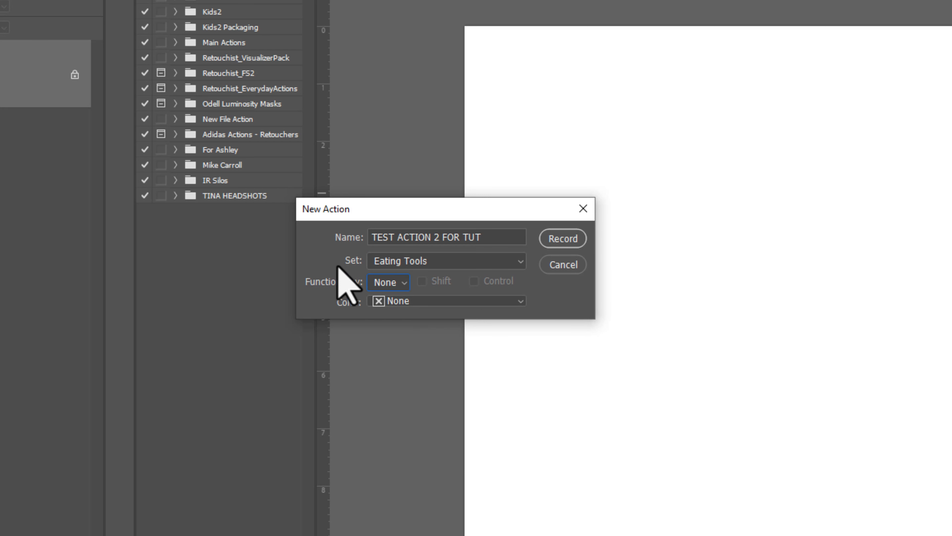
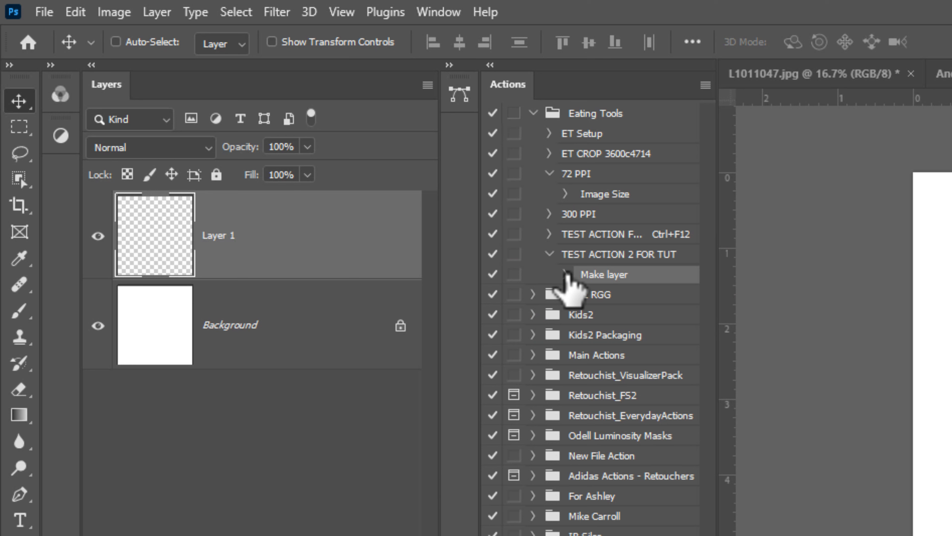
# Record adding a layer named Retouching with color Orange and mode Multiply, and expand its recorded step to show the settings
pyautogui.click(158, 12)
pyautogui.moveTo(165, 35)
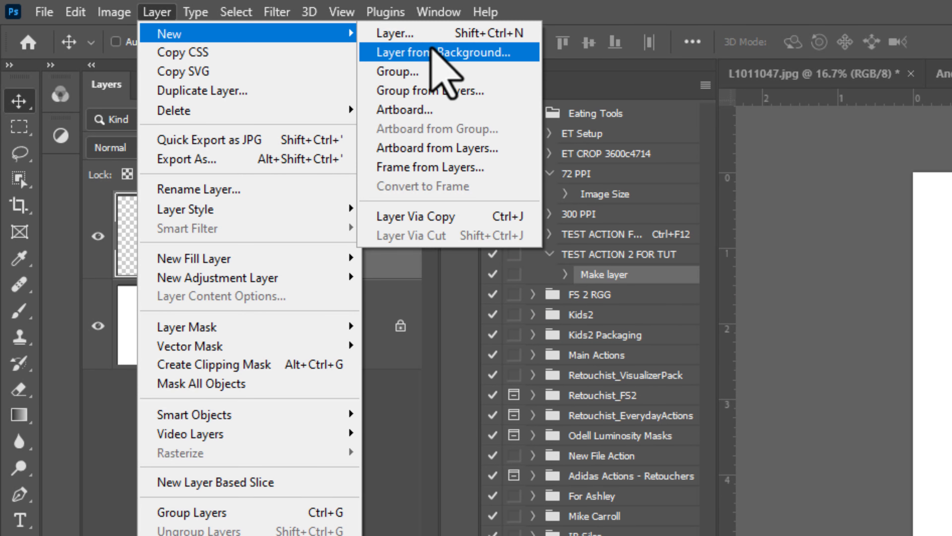
pyautogui.click(442, 35)
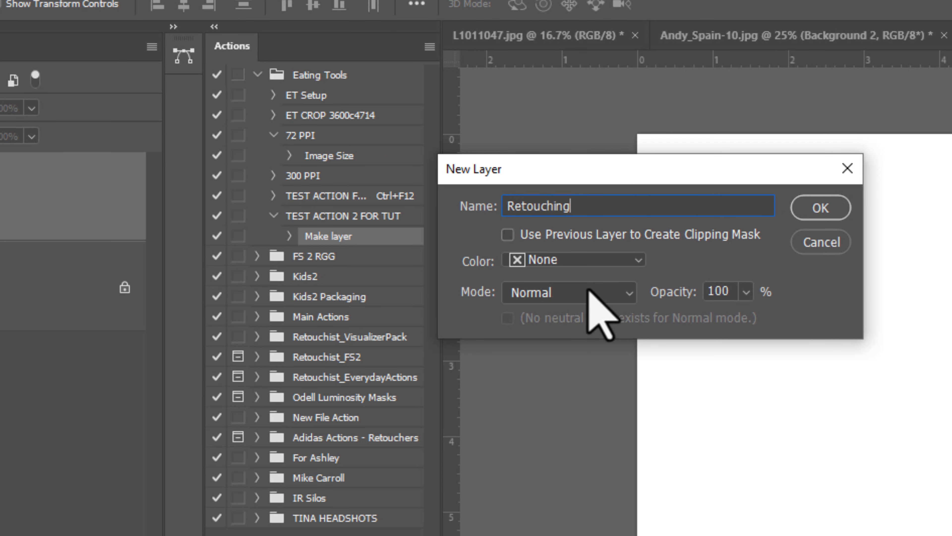
pyautogui.click(587, 262)
pyautogui.click(583, 335)
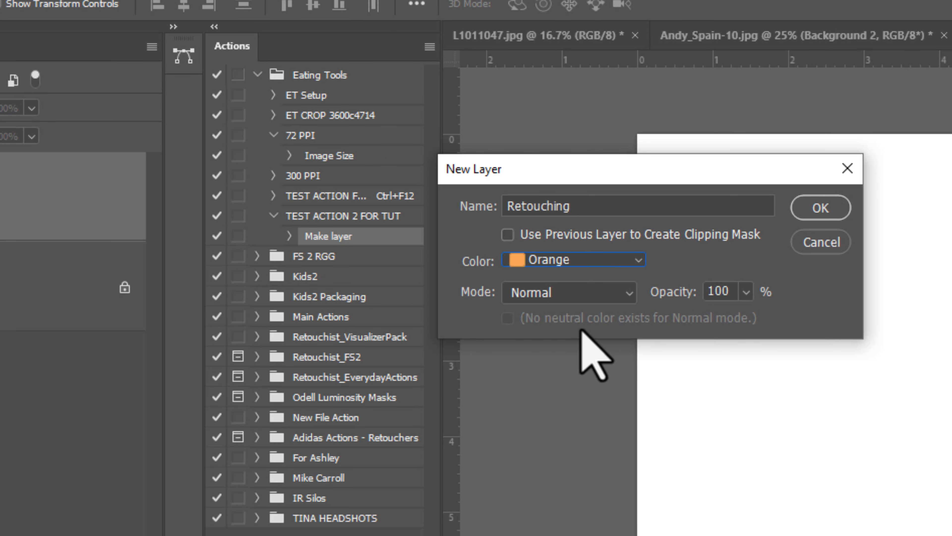
pyautogui.click(543, 295)
pyautogui.scroll(5, 557, 399)
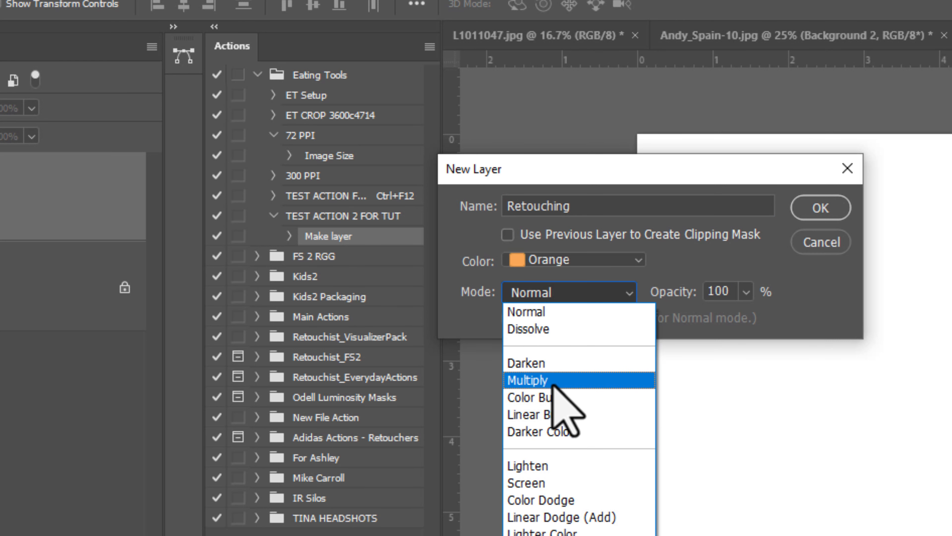
pyautogui.click(553, 383)
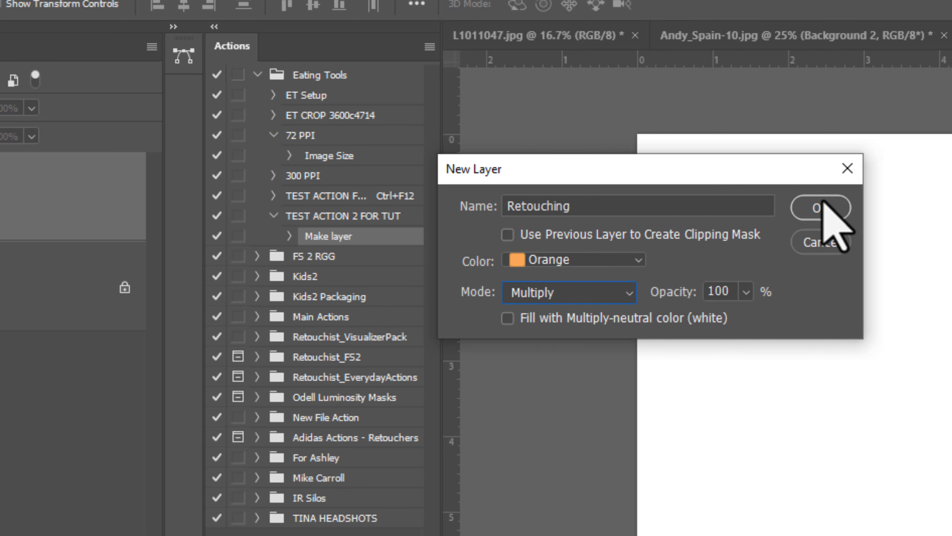
pyautogui.click(820, 207)
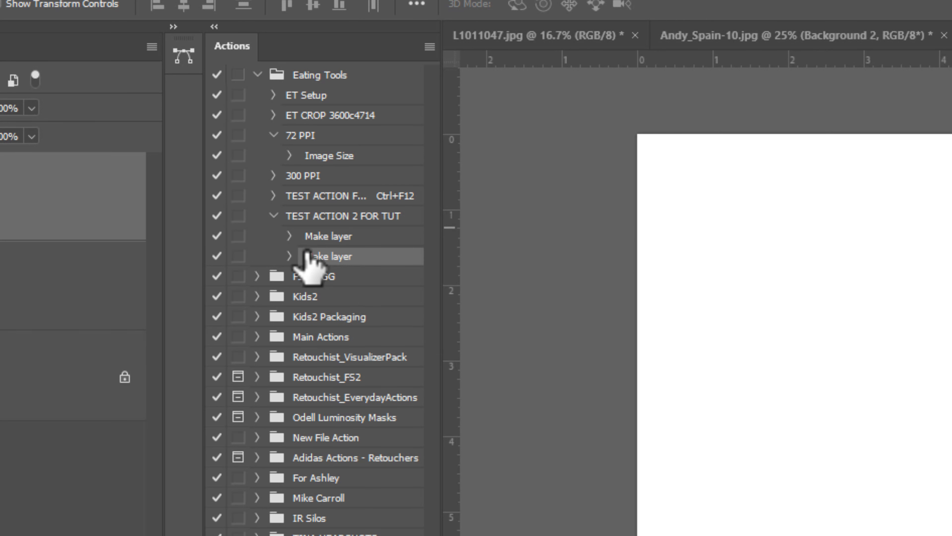
pyautogui.click(289, 257)
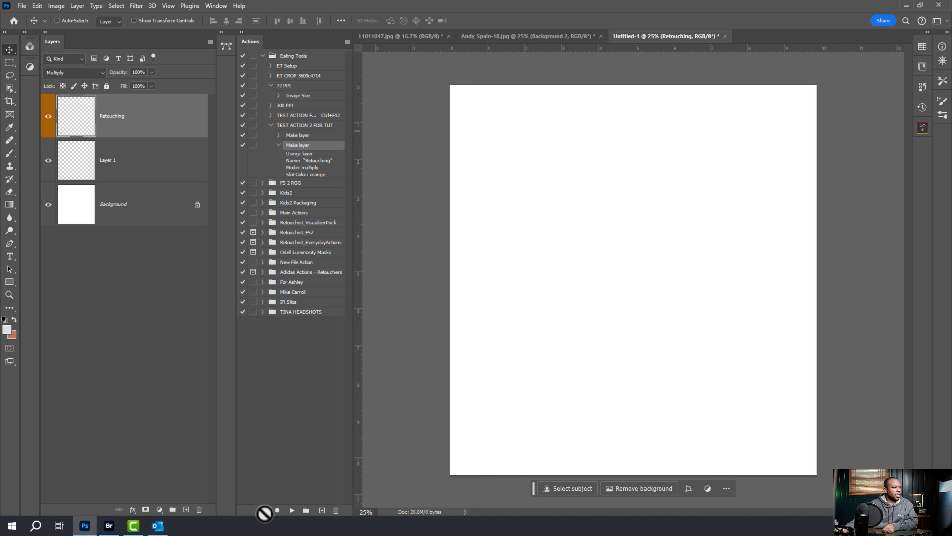
# Delete the Retouching and Layer 1 layers and play TEST ACTION 2 FOR TUT to recreate them
pyautogui.keyDown('shift'); pyautogui.click(161, 180); pyautogui.keyUp('shift')
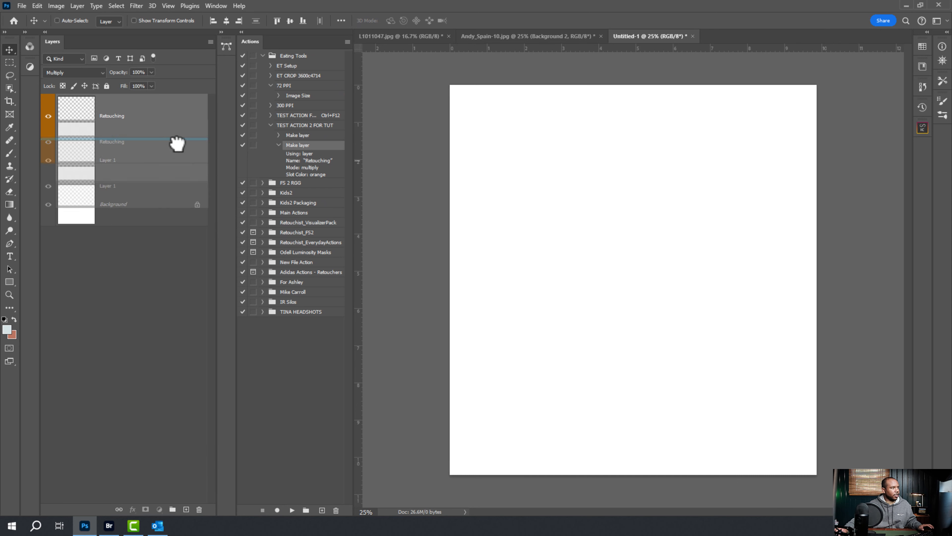
pyautogui.moveTo(176, 143)
pyautogui.mouseDown()
pyautogui.moveTo(179, 496)
pyautogui.moveTo(199, 509)
pyautogui.mouseUp()
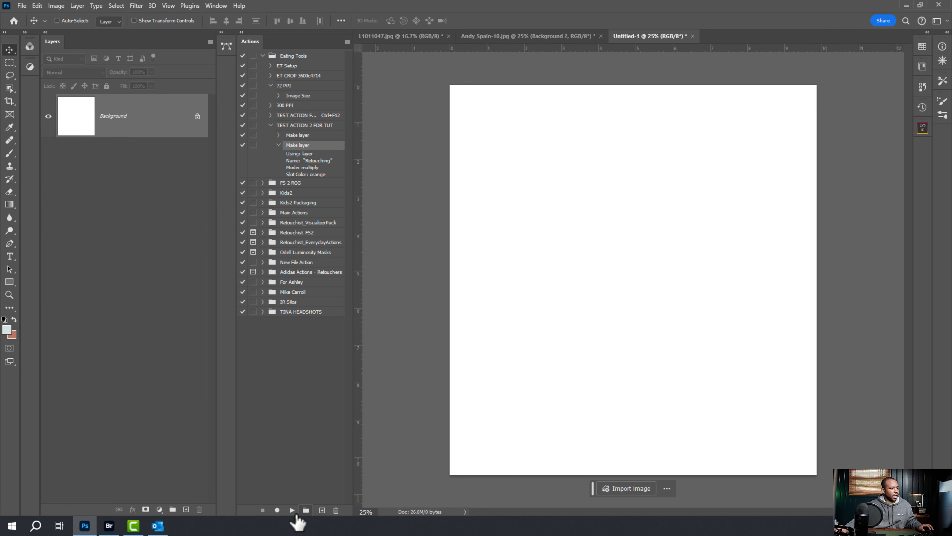
pyautogui.click(307, 126)
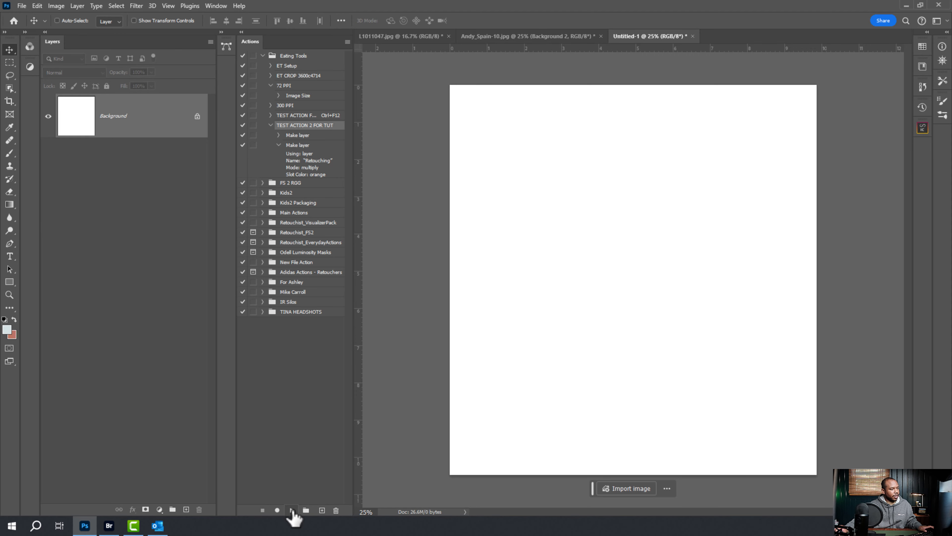
pyautogui.click(292, 510)
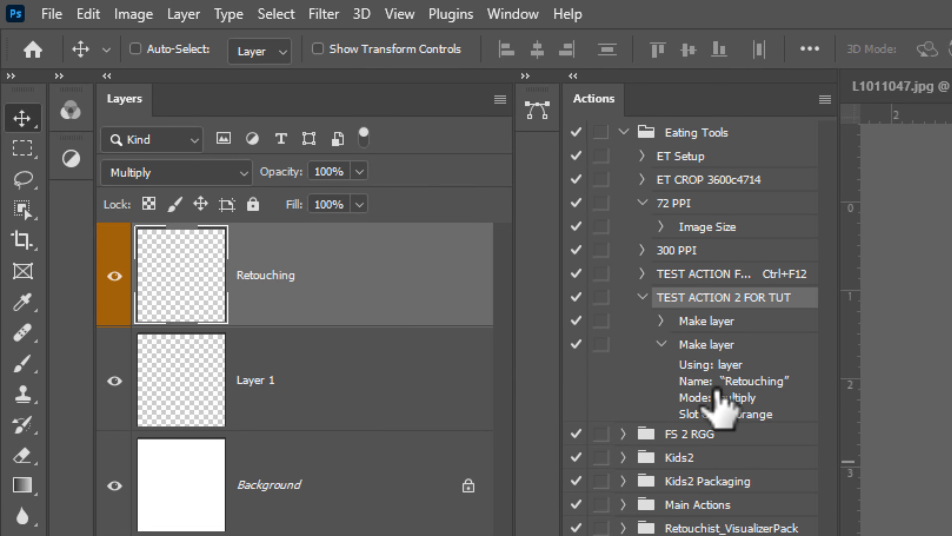
pyautogui.click(705, 343)
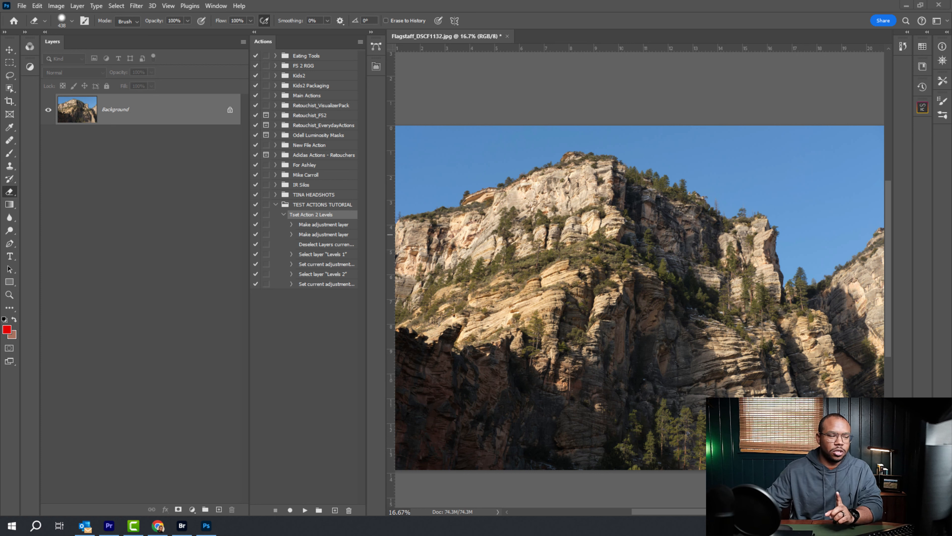
# Delete all recorded steps from the Tset Action 2 Levels action in the TEST ACTIONS TUTORIAL set
pyautogui.click(336, 226)
pyautogui.keyDown('shift'); pyautogui.click(336, 285); pyautogui.keyUp('shift')
pyautogui.moveTo(330, 290); pyautogui.dragTo(349, 510)
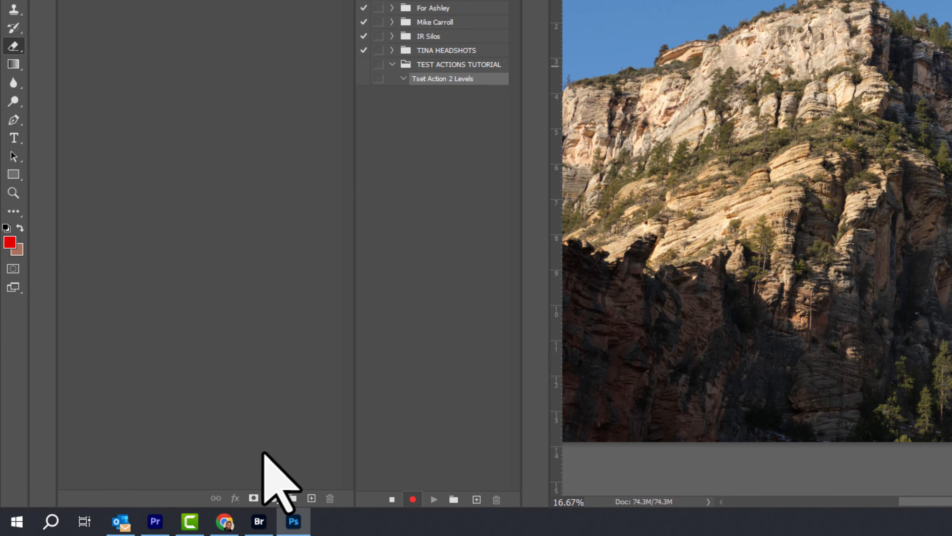
# Record adding two Levels adjustment layers above the Background, deselecting all layers after each one
pyautogui.click(273, 498)
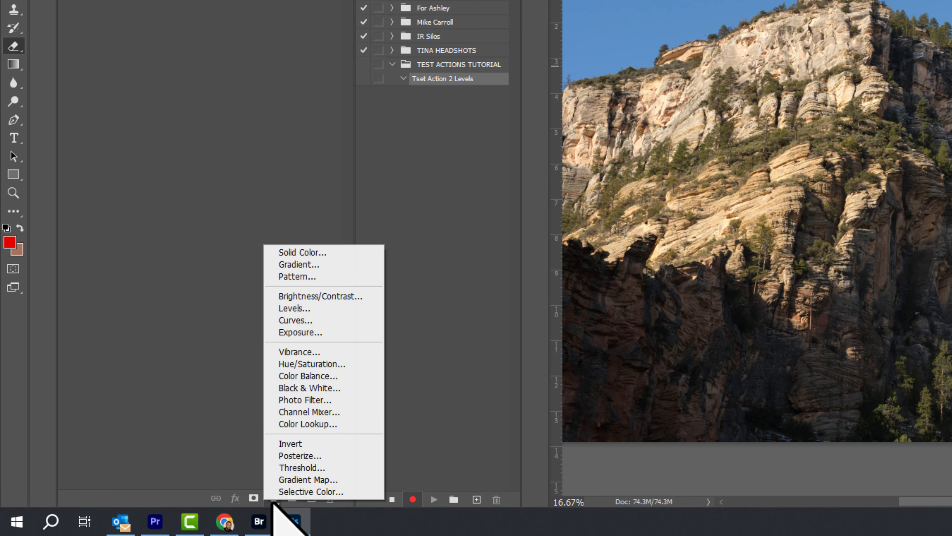
pyautogui.click(351, 309)
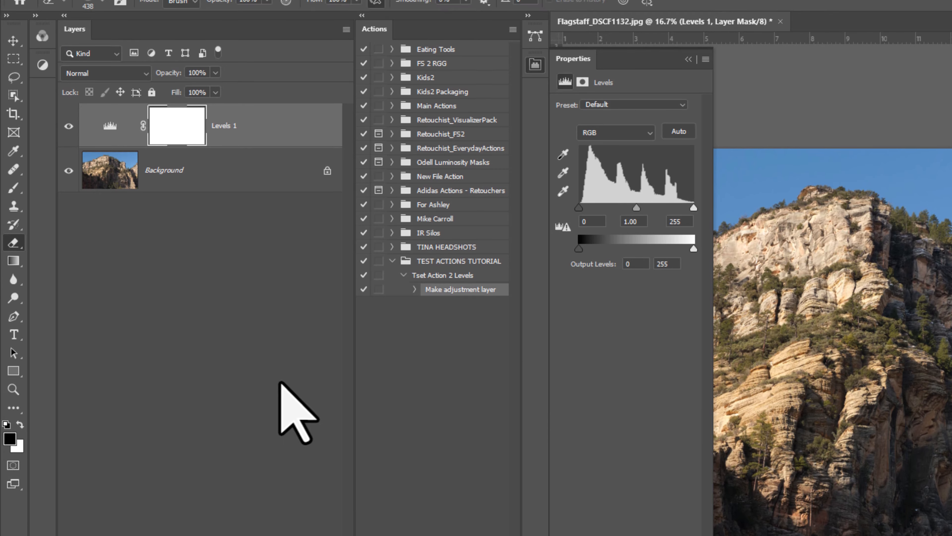
pyautogui.click(222, 196)
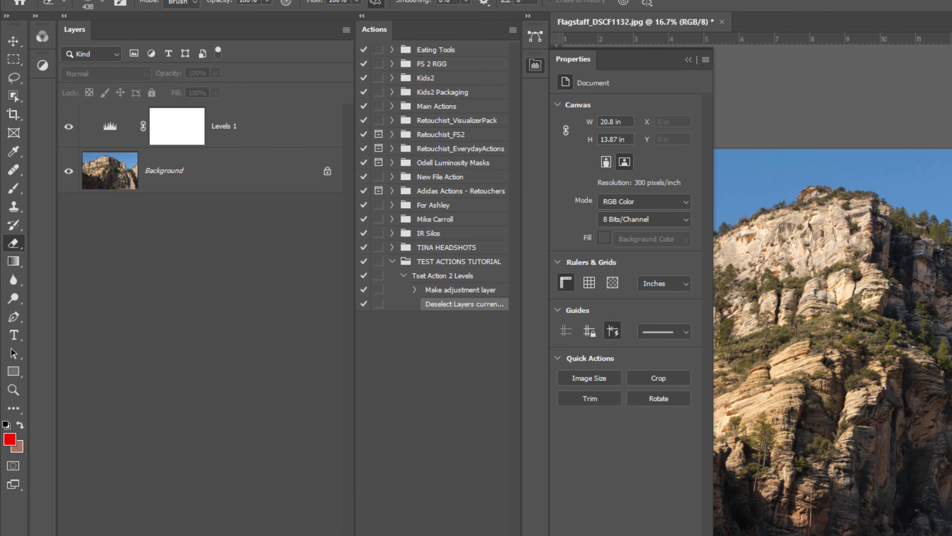
pyautogui.click(273, 534)
pyautogui.click(351, 504)
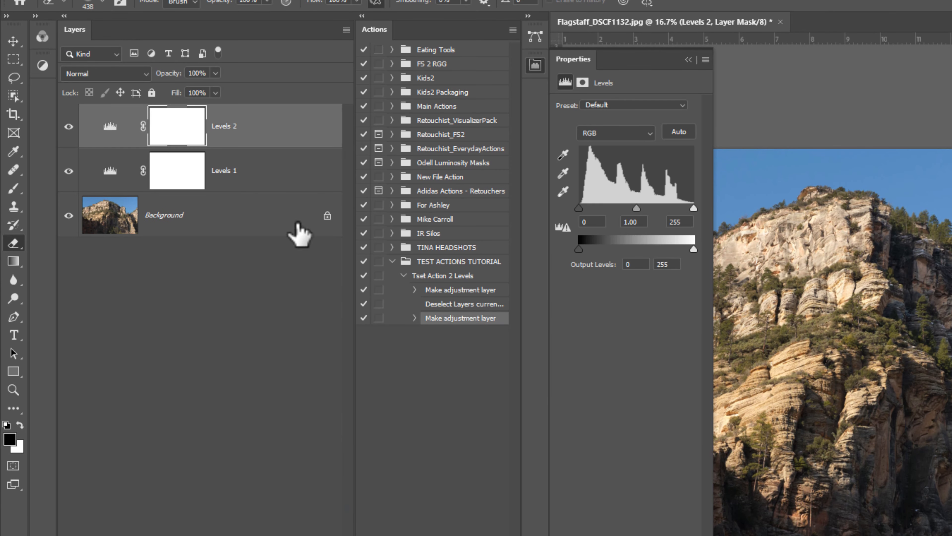
pyautogui.click(222, 351)
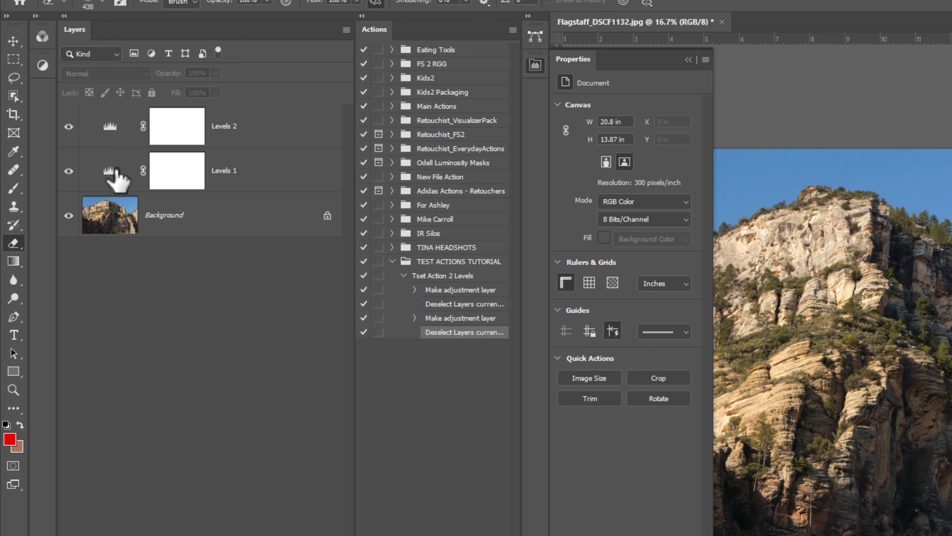
# Strongly brighten the image by moving the midtone input of Levels 1 to the shadow end, and deselect all layers
pyautogui.click(116, 180)
pyautogui.moveTo(638, 209); pyautogui.dragTo(581, 209)
pyautogui.click(182, 362)
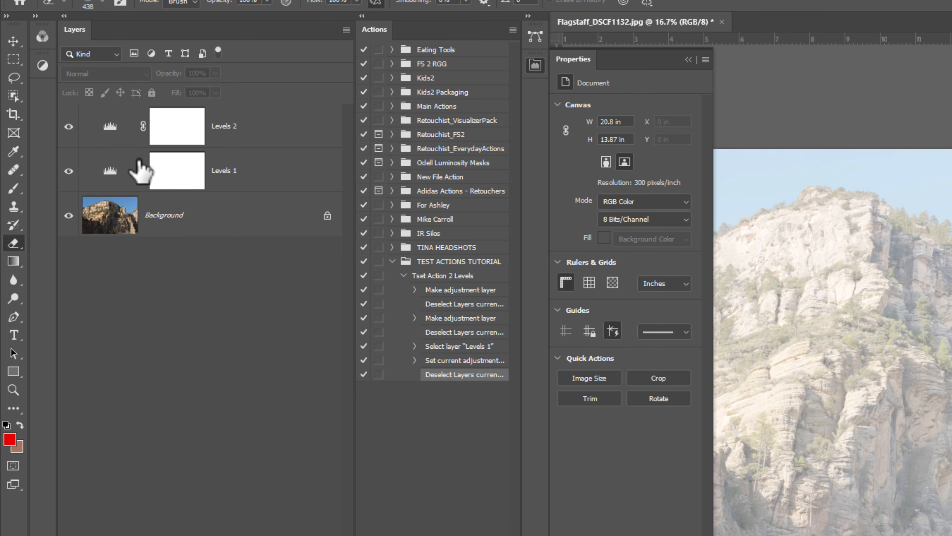
# Set the black input level of Levels 2 to 202 and collapse the adjustment properties
pyautogui.click(111, 126)
pyautogui.moveTo(579, 208); pyautogui.dragTo(670, 211)
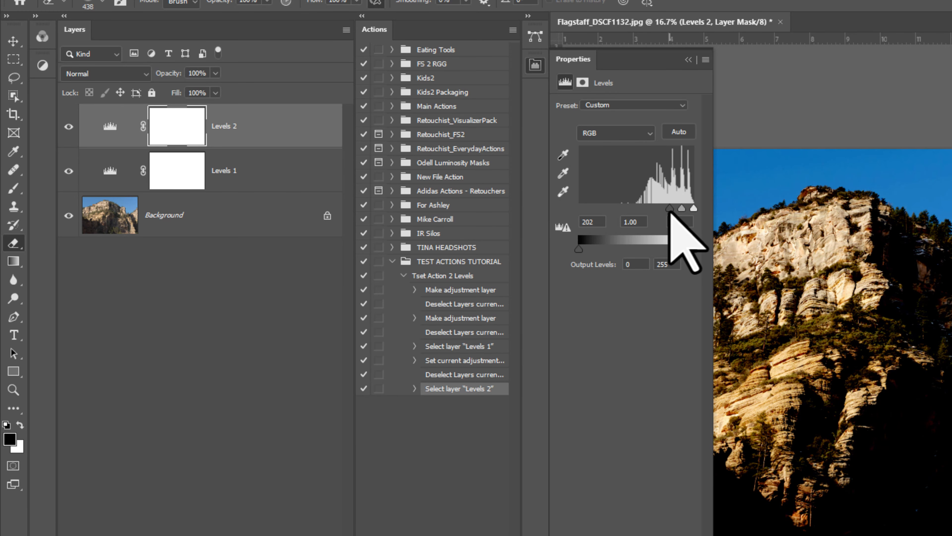
pyautogui.click(689, 60)
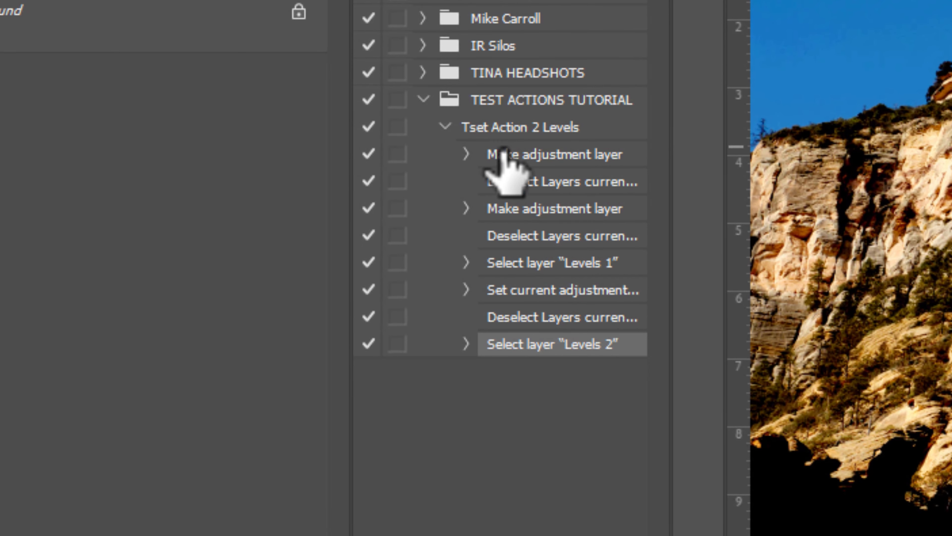
# Examine the recorded steps of Tset Action 2 Levels, checking the details of the adjustment layer, current adjustment and Levels 2 selection steps
pyautogui.click(466, 154)
pyautogui.click(466, 153)
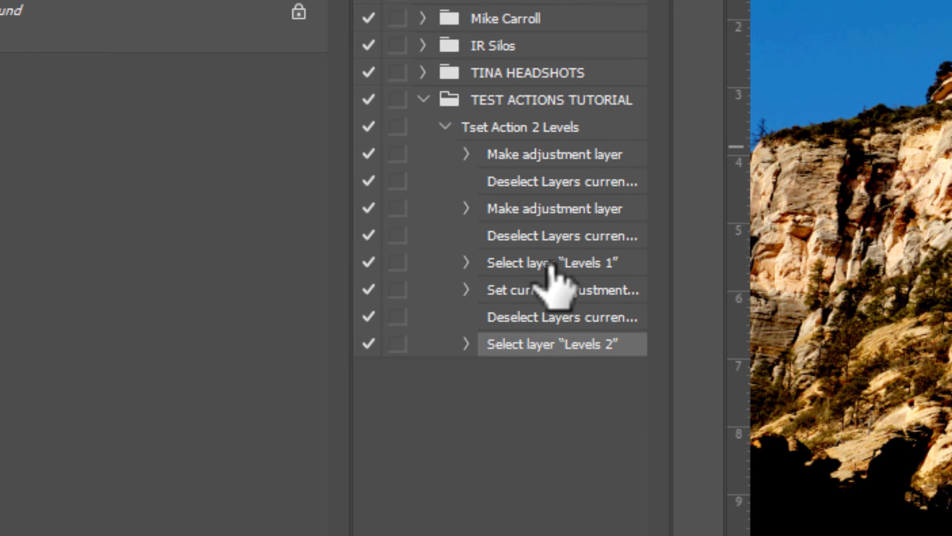
pyautogui.click(536, 296)
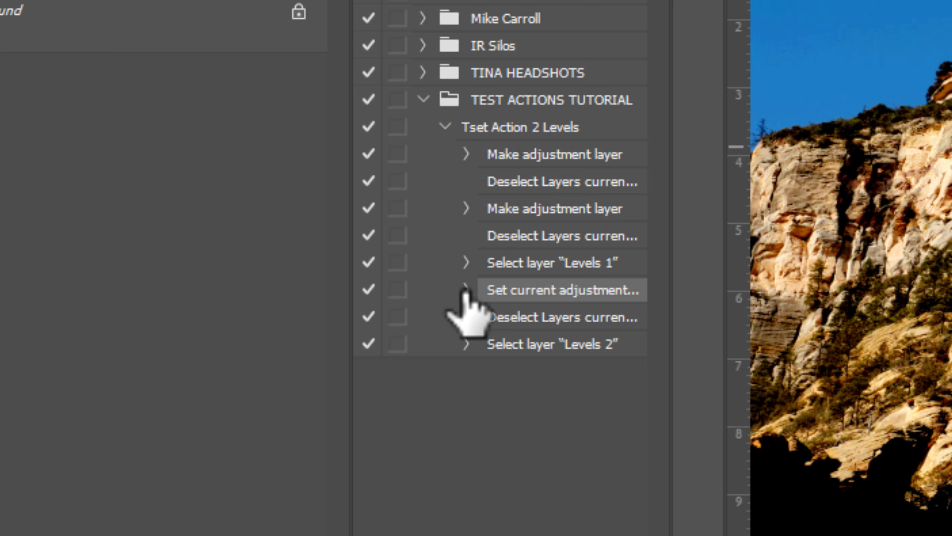
pyautogui.click(466, 289)
pyautogui.click(466, 289)
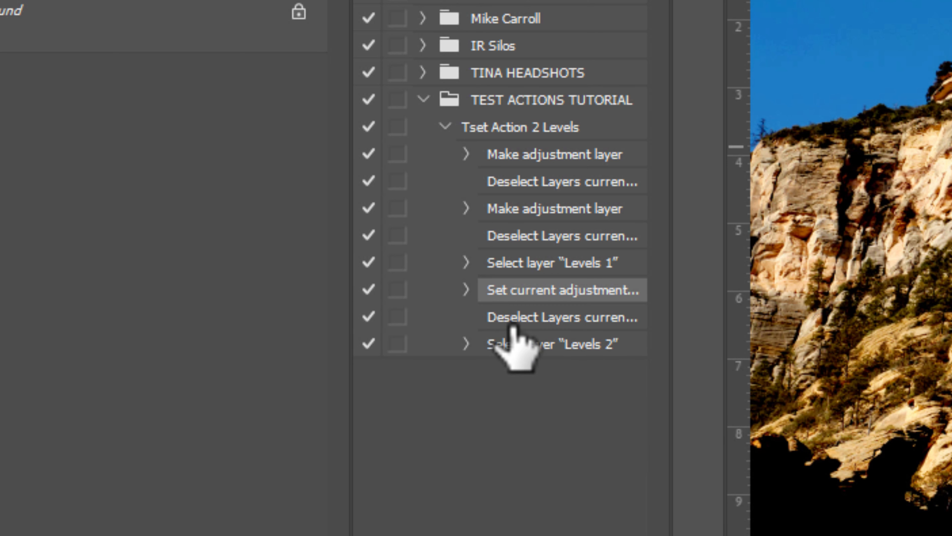
pyautogui.click(467, 345)
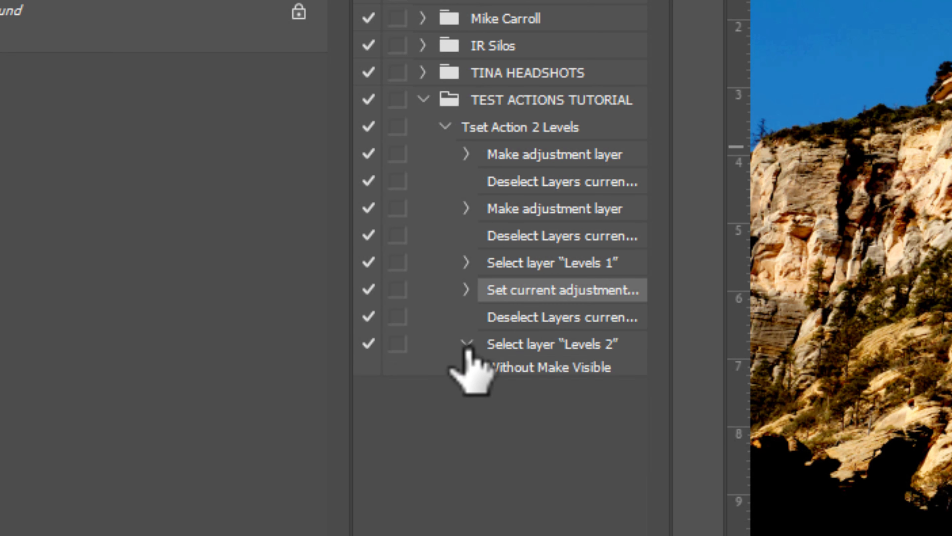
pyautogui.click(467, 344)
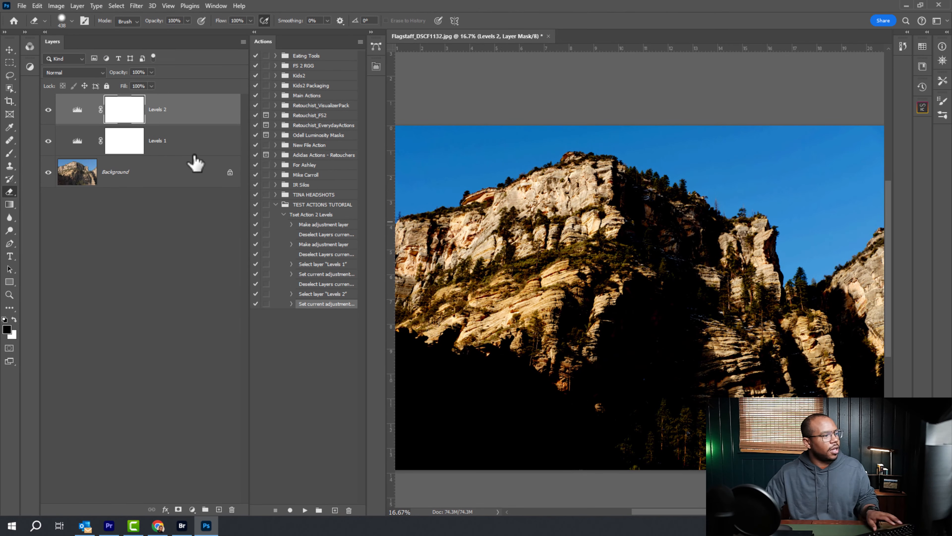
# Delete both Levels layers and replay Tset Action 2 Levels to check the settings it gives Levels 1 and Levels 2
pyautogui.moveTo(198, 154); pyautogui.dragTo(232, 509)
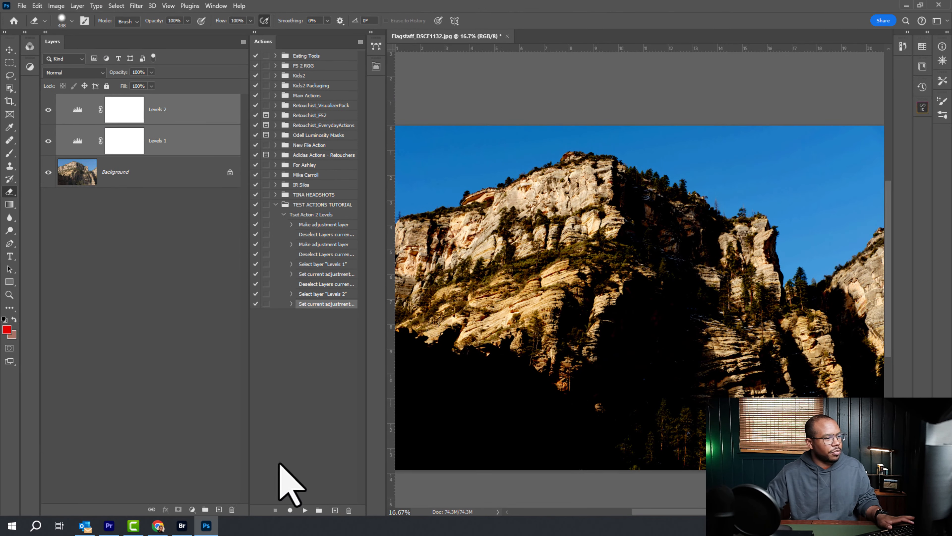
pyautogui.click(310, 214)
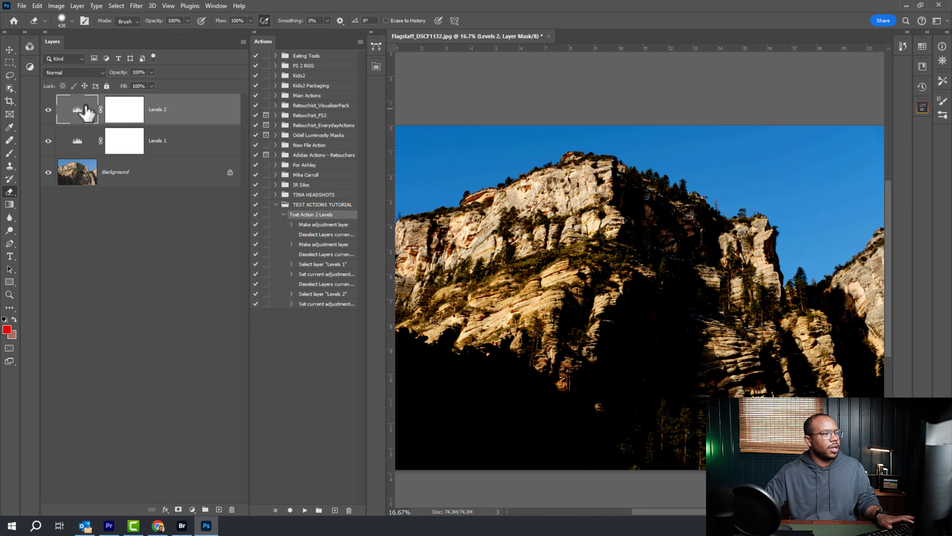
pyautogui.click(85, 109)
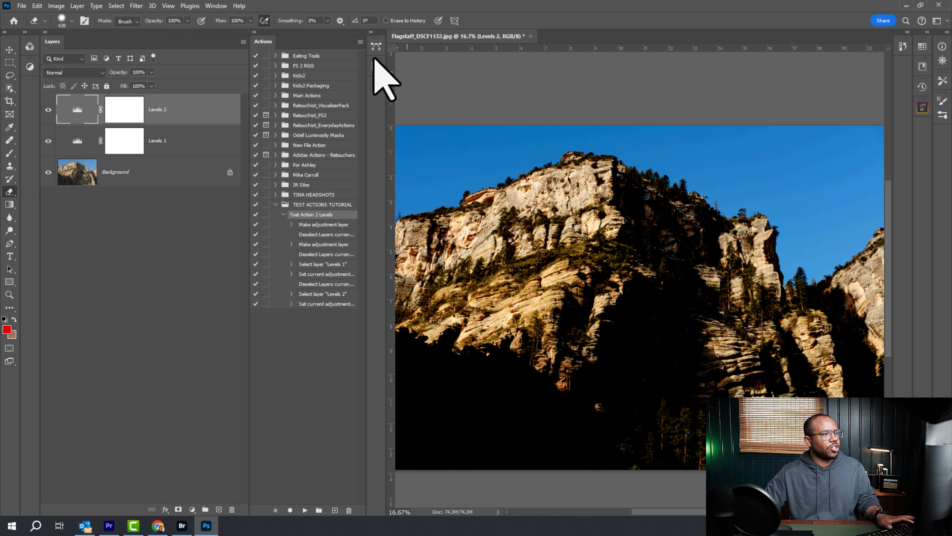
pyautogui.click(372, 34)
pyautogui.click(79, 144)
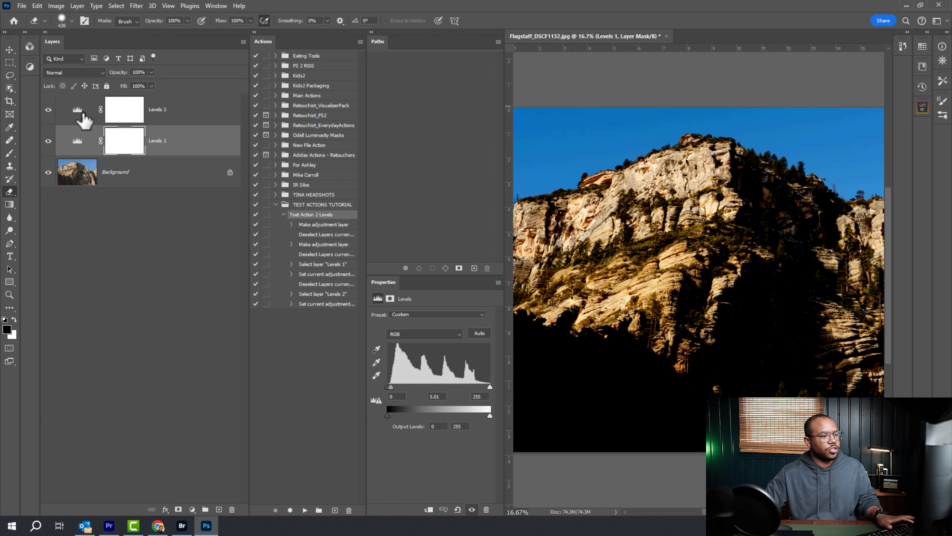
pyautogui.click(92, 113)
pyautogui.click(372, 32)
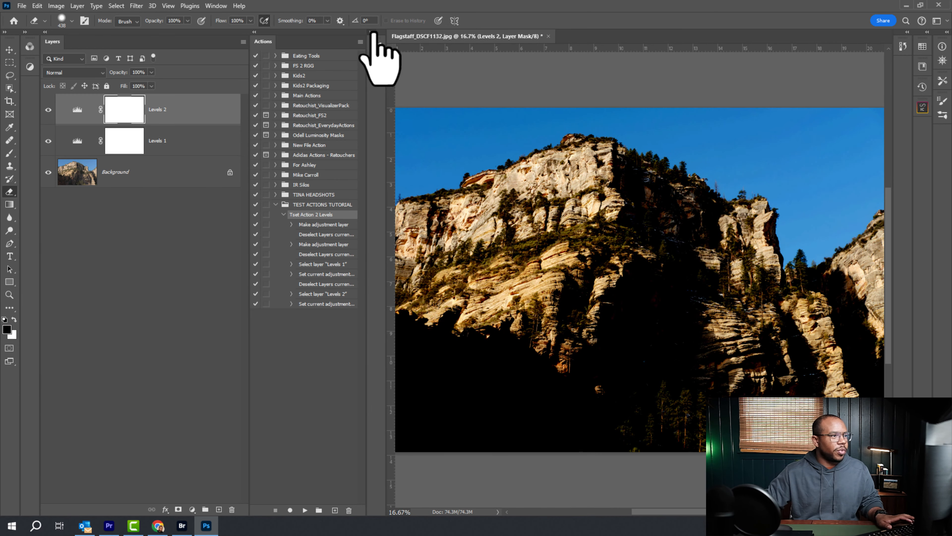
# Delete both Levels layers and add three empty layers above the Background
pyautogui.click(200, 148)
pyautogui.keyDown('shift'); pyautogui.click(212, 121); pyautogui.keyUp('shift')
pyautogui.moveTo(212, 144); pyautogui.dragTo(231, 509)
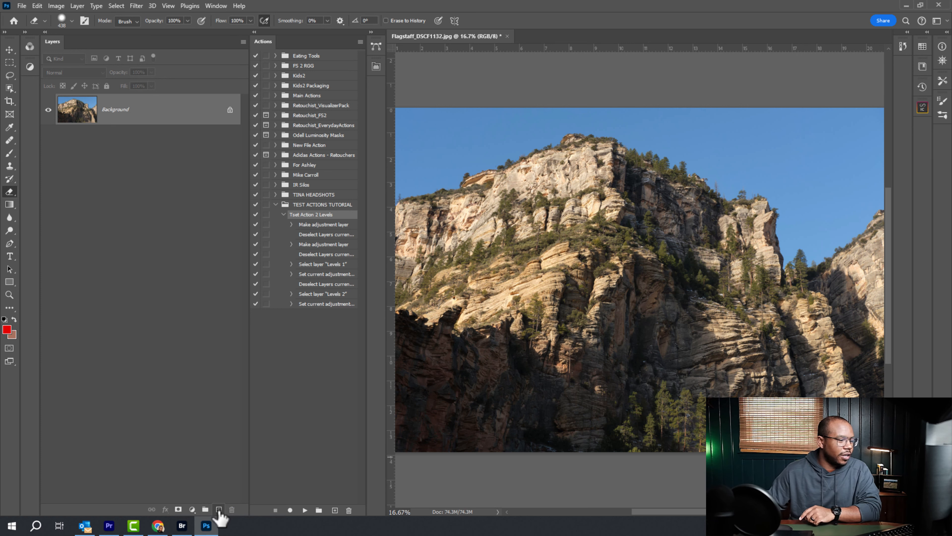
pyautogui.tripleClick(219, 510)
# Add a Levels adjustment layer between Layer 2 and Layer 3 and a second one above Layer 3
pyautogui.click(191, 509)
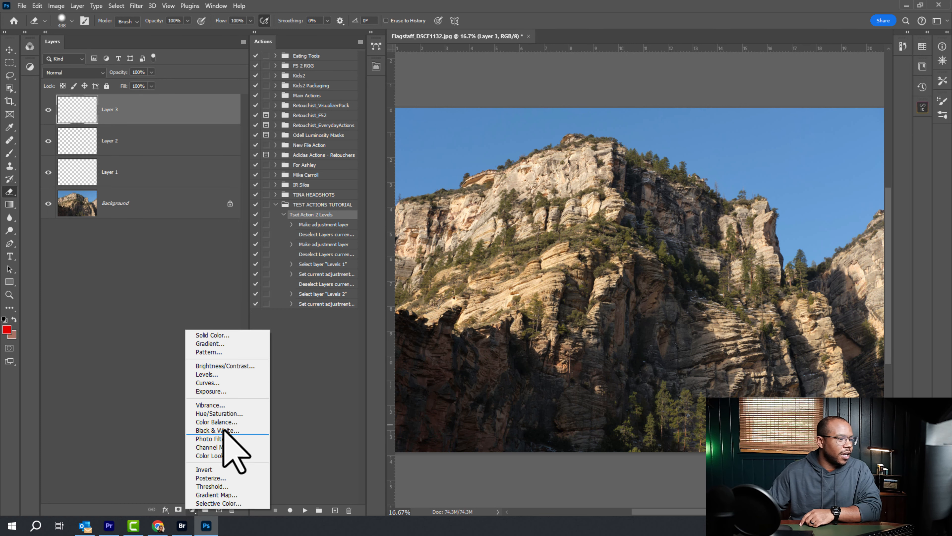
pyautogui.click(236, 374)
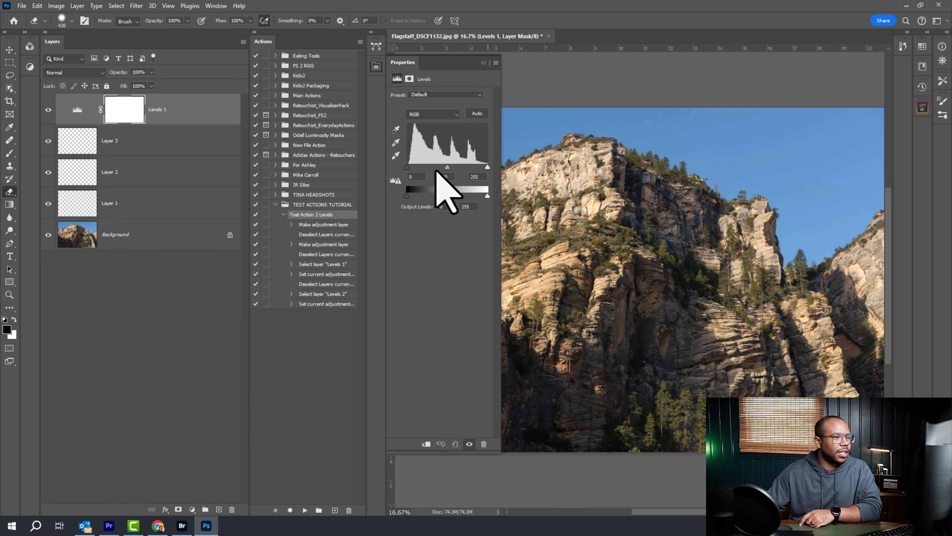
pyautogui.click(483, 63)
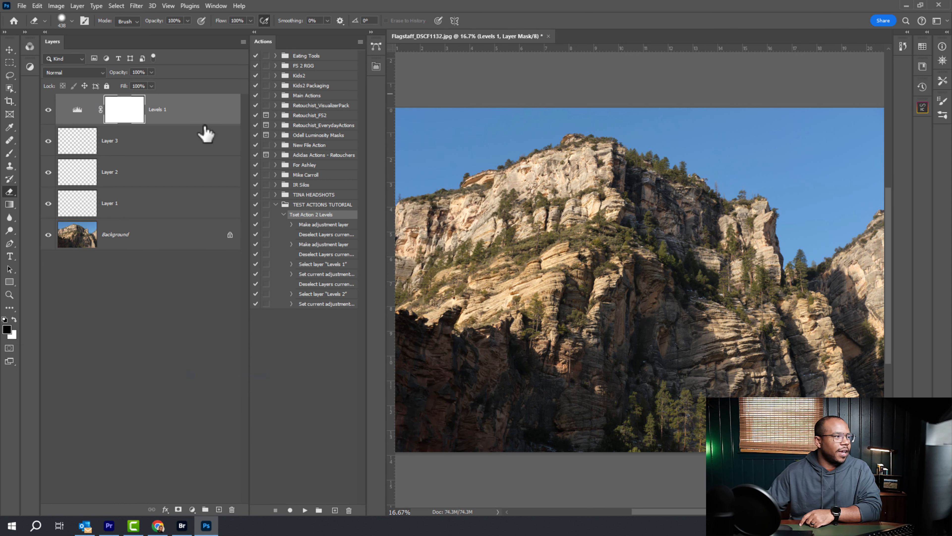
pyautogui.moveTo(204, 127); pyautogui.dragTo(187, 155)
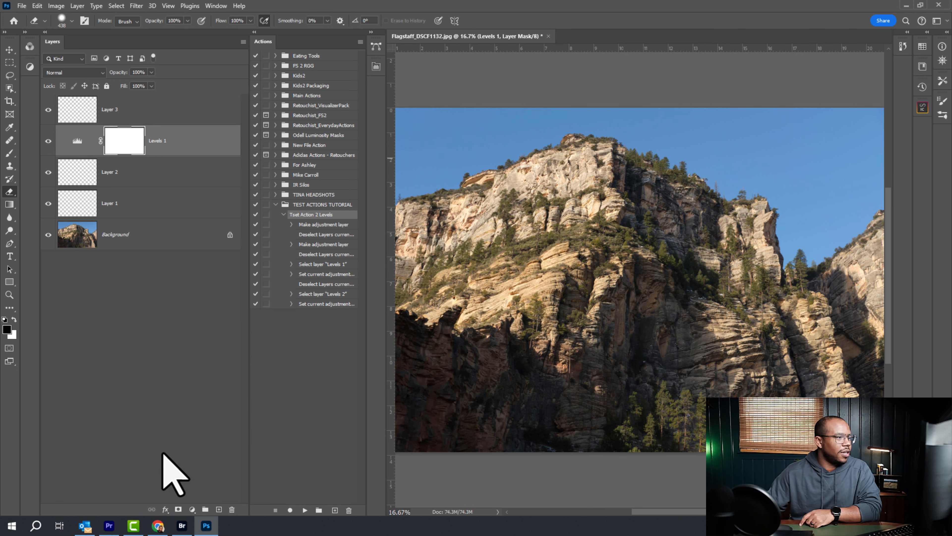
pyautogui.click(192, 509)
pyautogui.click(229, 373)
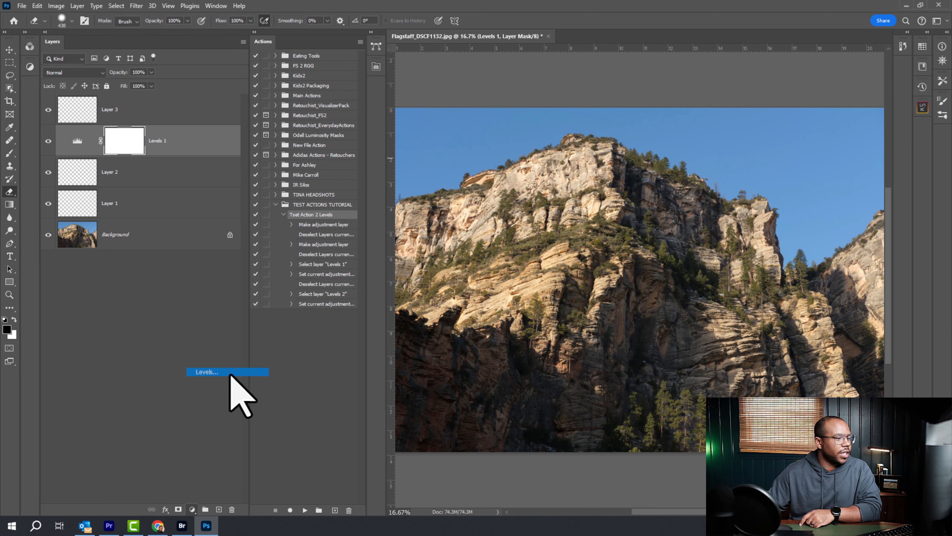
pyautogui.moveTo(193, 152); pyautogui.dragTo(192, 97)
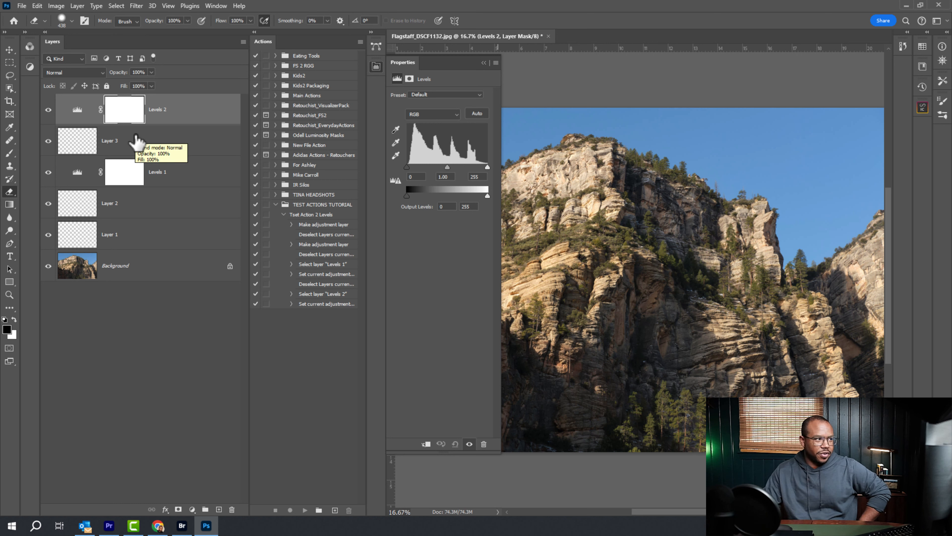
# Deselect all layers and play Tset Action 2 Levels on the prepared layer stack
pyautogui.click(151, 379)
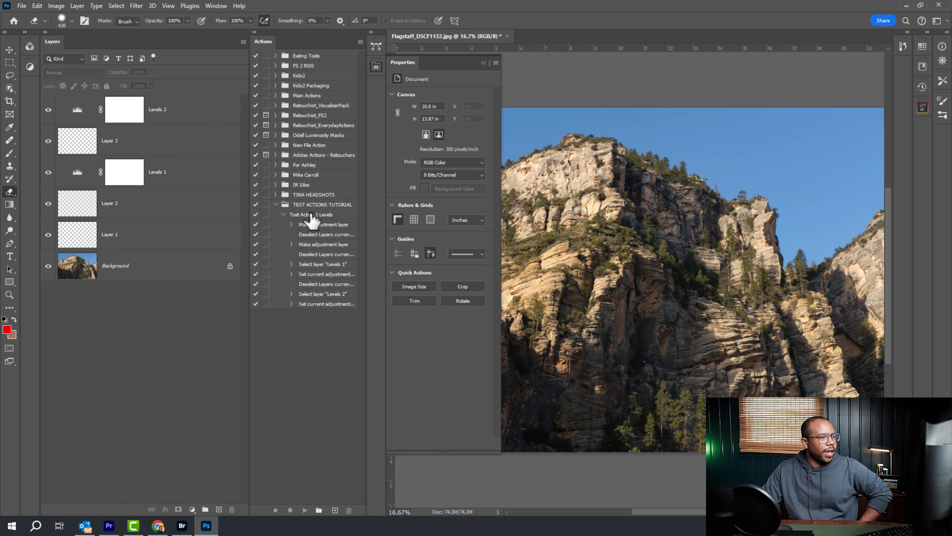
pyautogui.click(310, 214)
pyautogui.click(304, 510)
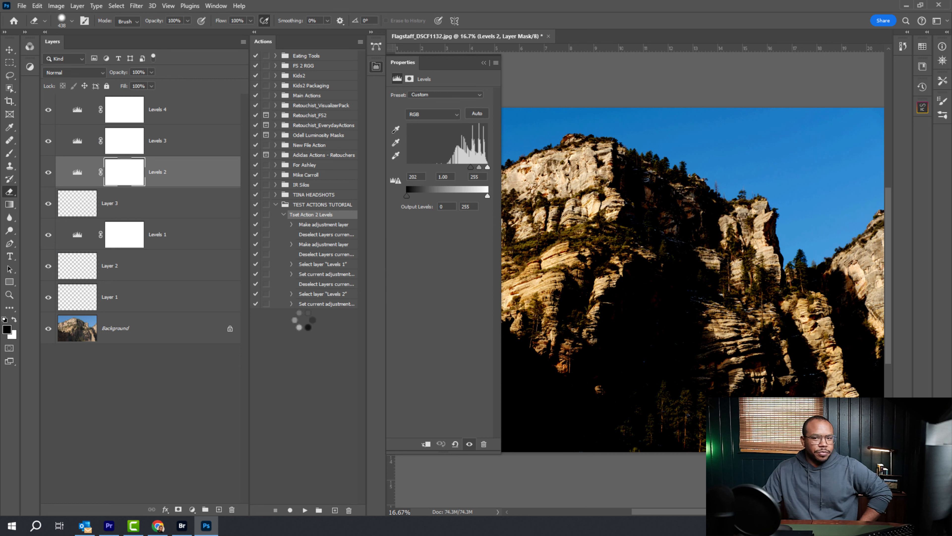
# Examine the effect of the Levels layers by switching their visibility off and on, and check the settings of Levels 1 and Levels 2
pyautogui.click(201, 235)
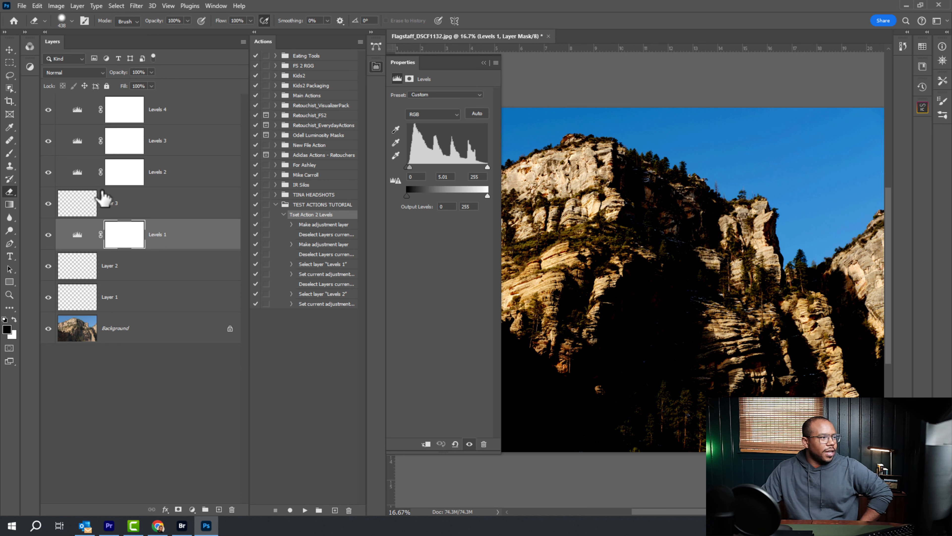
pyautogui.moveTo(49, 176); pyautogui.dragTo(50, 110)
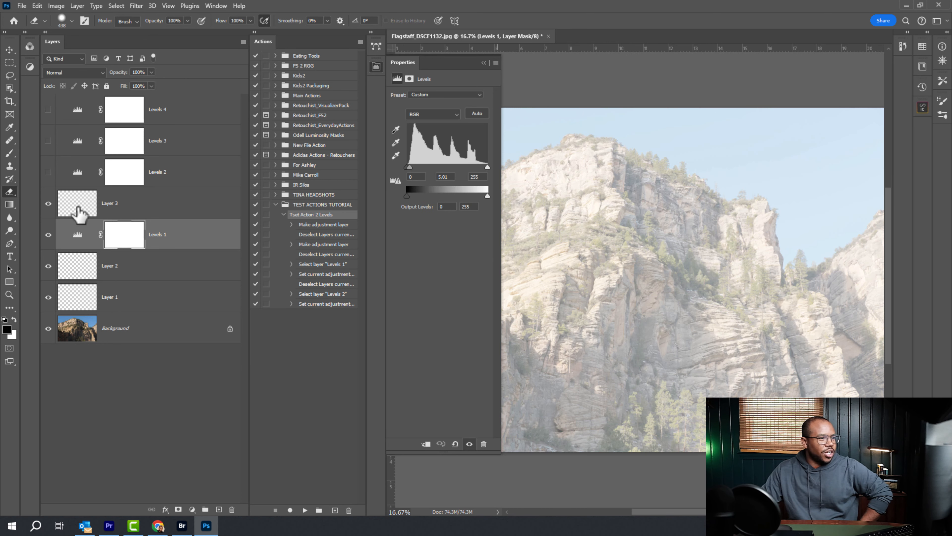
pyautogui.moveTo(48, 175); pyautogui.dragTo(51, 116)
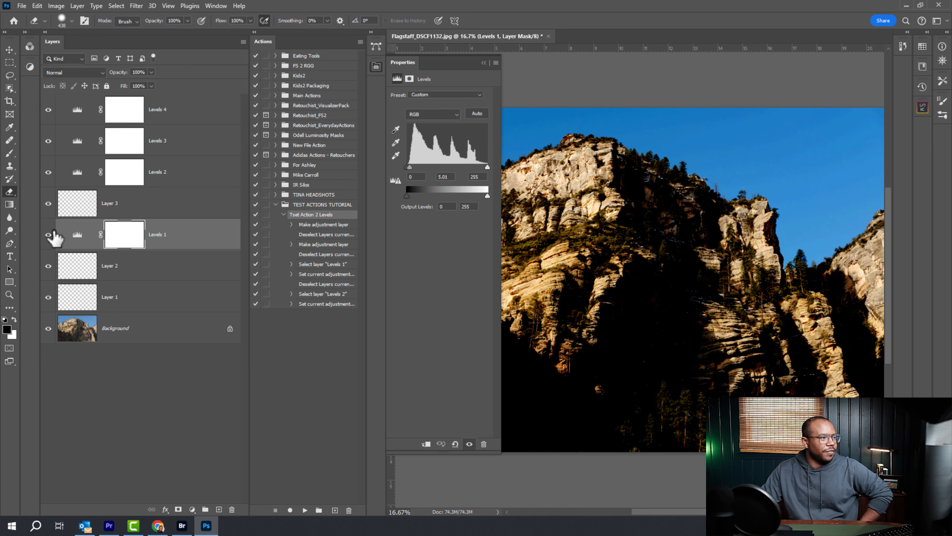
pyautogui.click(48, 234)
pyautogui.click(48, 141)
pyautogui.click(140, 180)
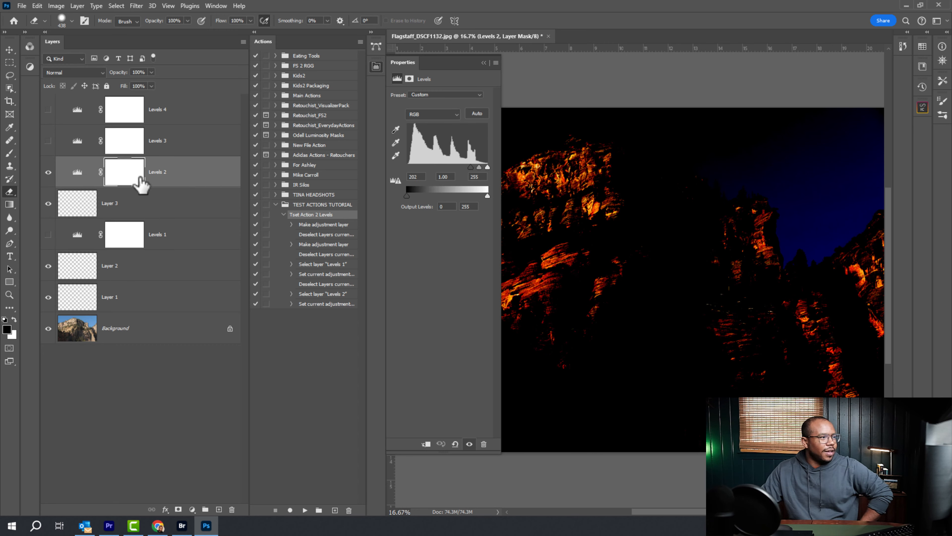
pyautogui.click(48, 234)
pyautogui.click(48, 172)
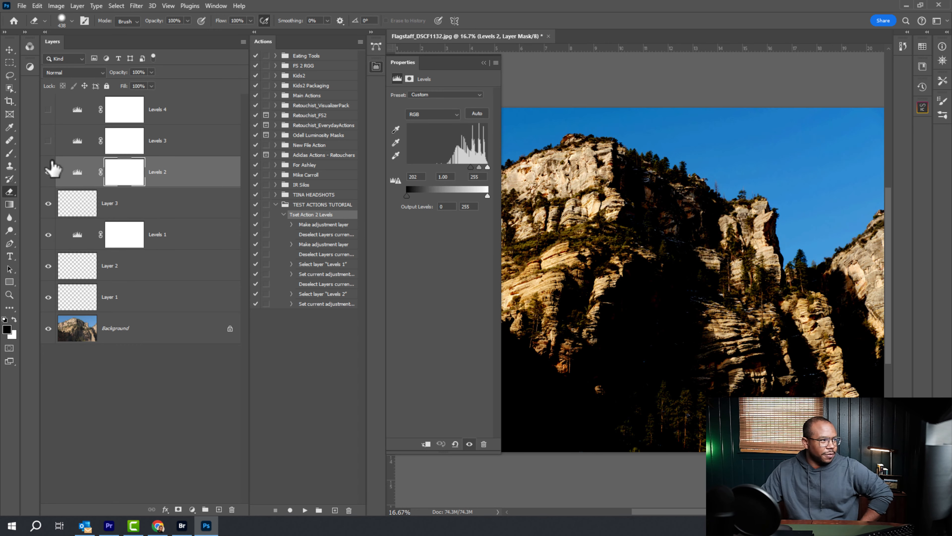
pyautogui.click(48, 172)
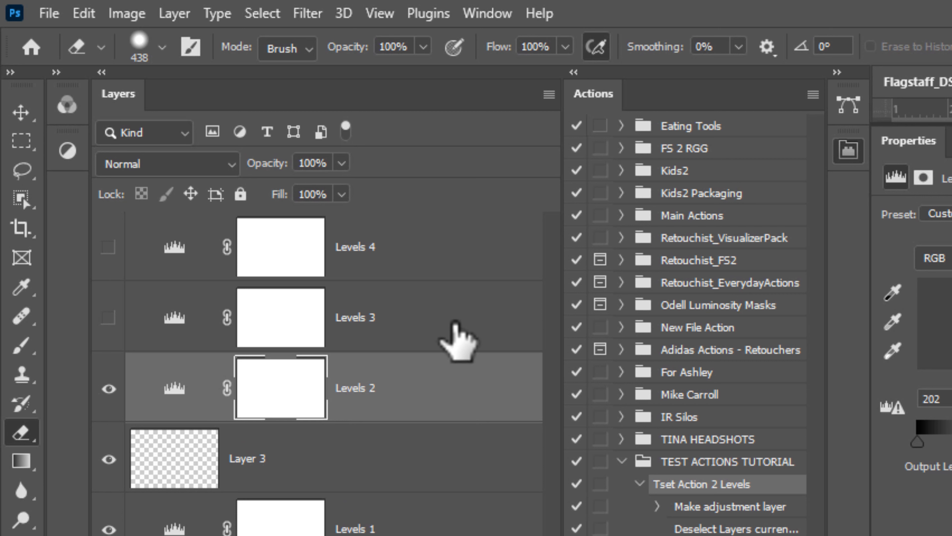
pyautogui.click(108, 318)
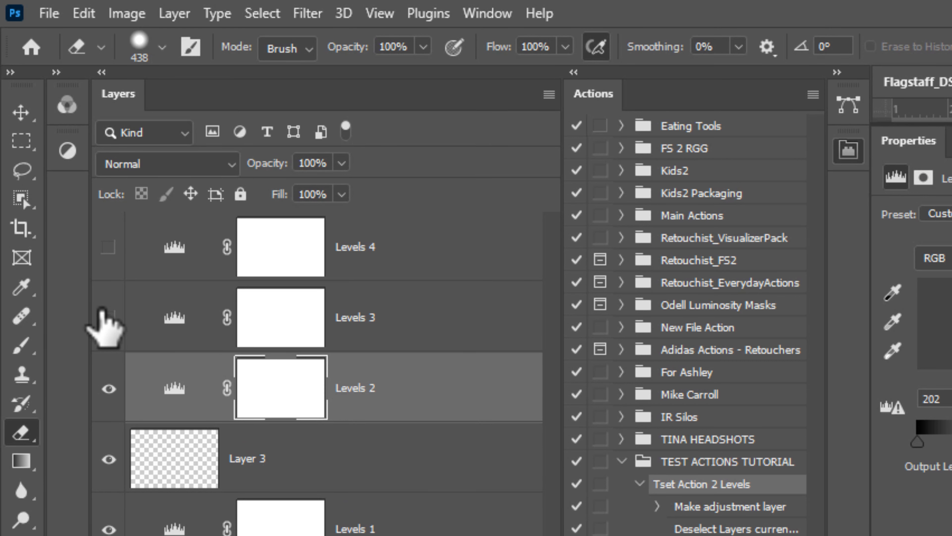
pyautogui.click(109, 224)
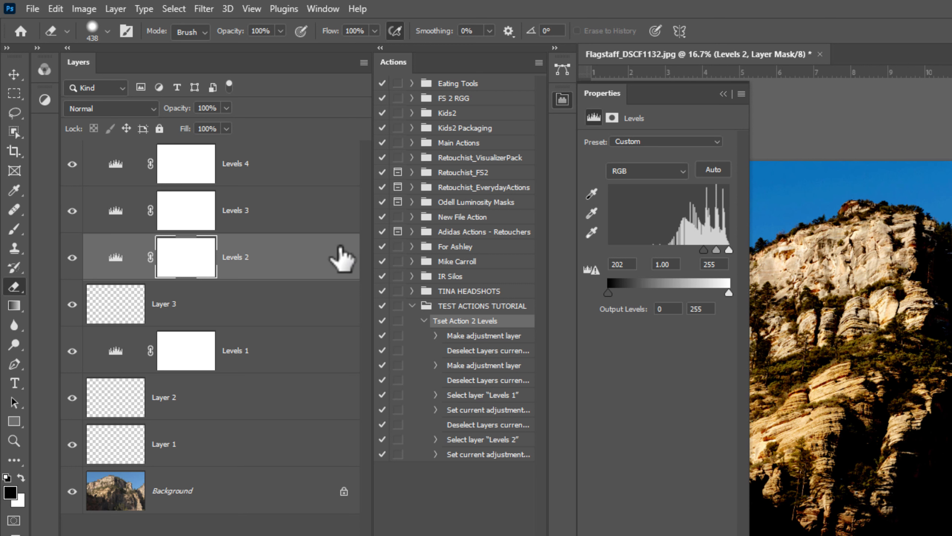
# Compare the adjustment settings of Levels 3 and Levels 4 with those of Levels 1 and Levels 2
pyautogui.click(337, 213)
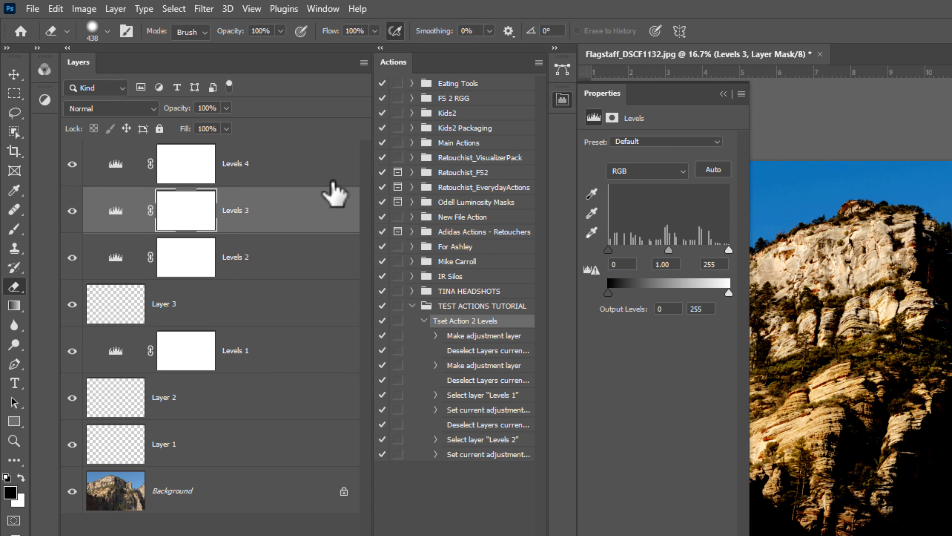
pyautogui.click(327, 180)
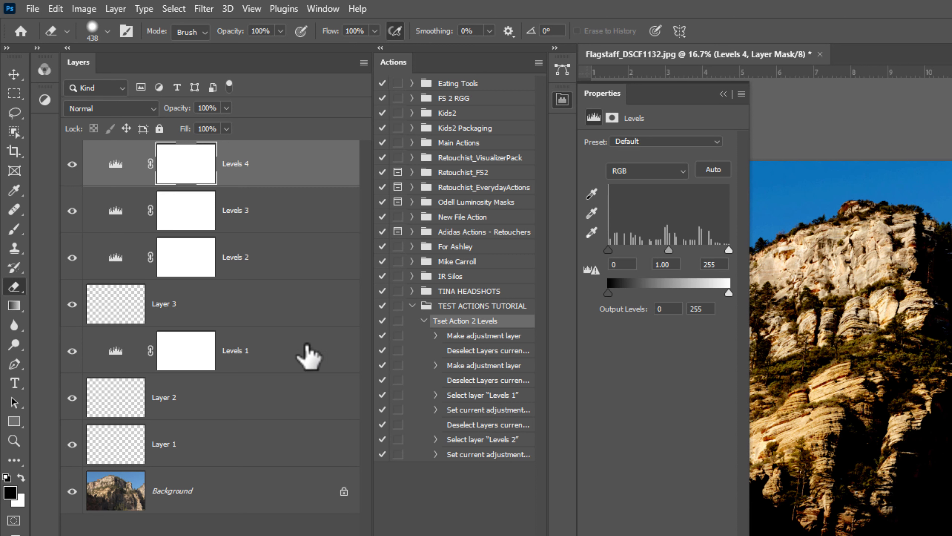
pyautogui.click(308, 345)
pyautogui.click(297, 261)
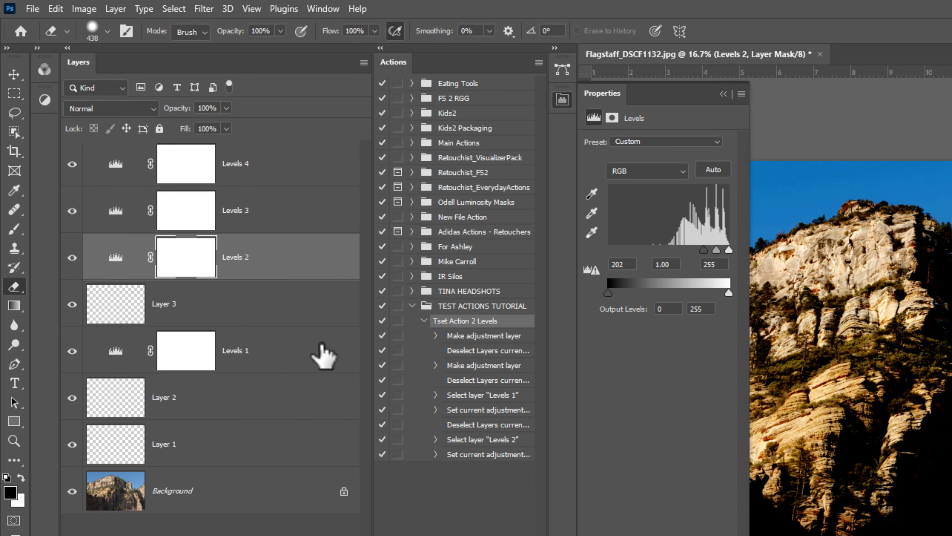
pyautogui.click(323, 354)
pyautogui.click(306, 272)
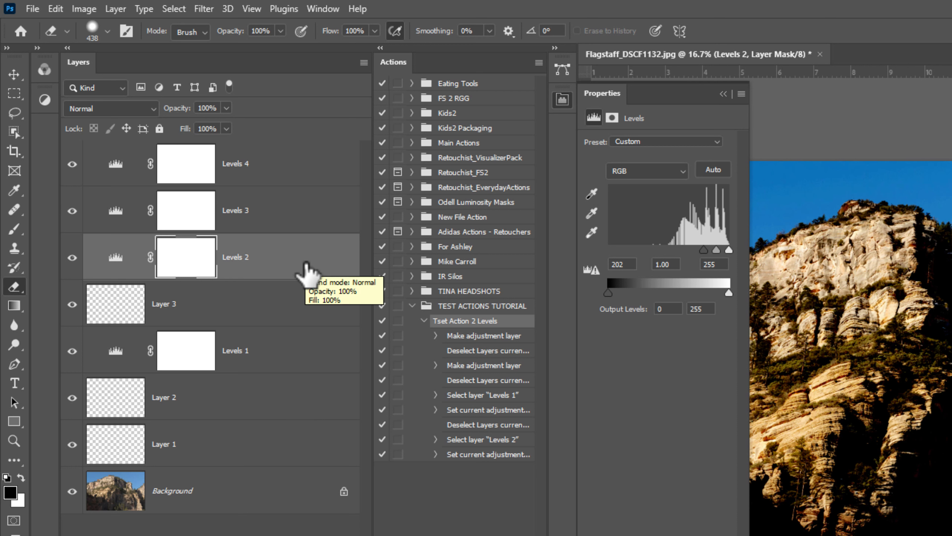
# Delete every layer above the Background, from Layer 1 through Levels 4
pyautogui.click(319, 443)
pyautogui.keyDown('shift'); pyautogui.click(307, 165); pyautogui.keyUp('shift')
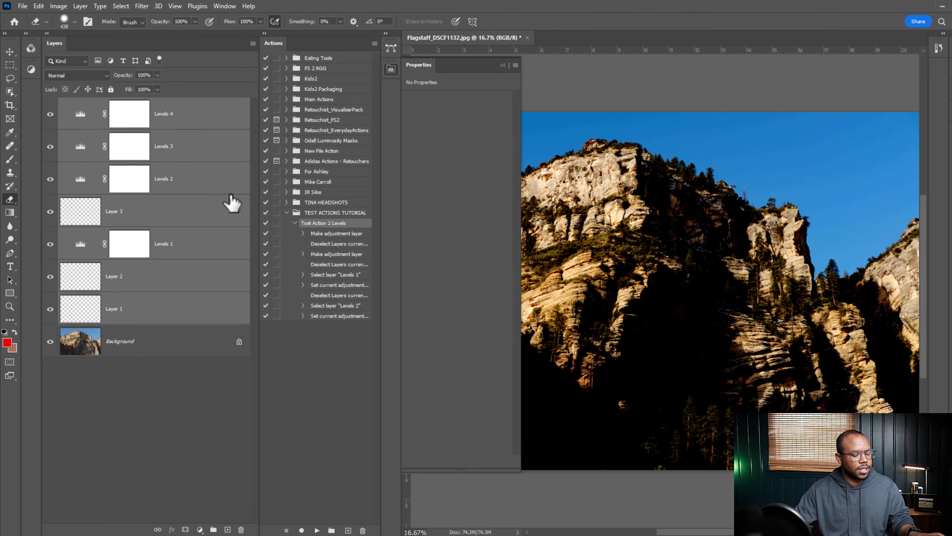
pyautogui.press('Delete')
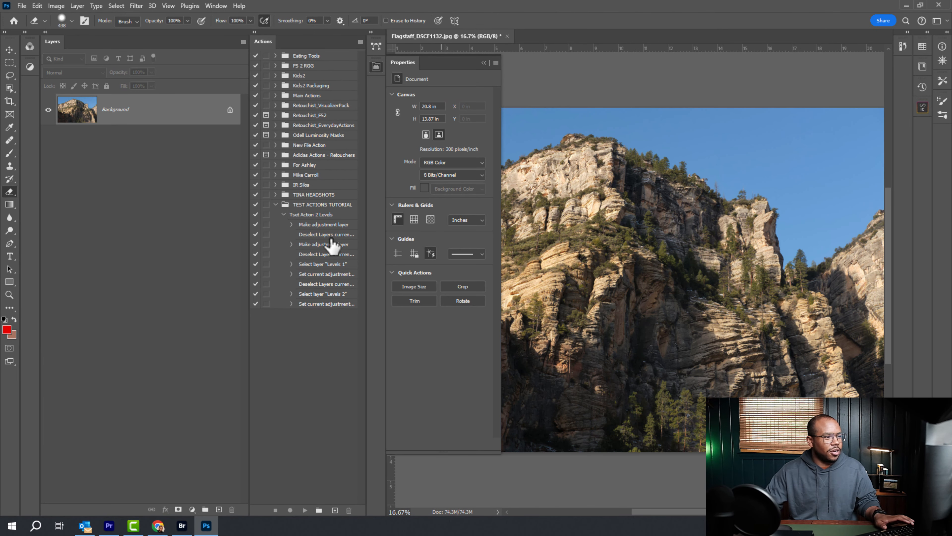
# Delete all recorded steps from Tset Action 2 Levels, keeping the empty action
pyautogui.click(330, 225)
pyautogui.keyDown('shift'); pyautogui.click(332, 304); pyautogui.keyUp('shift')
pyautogui.moveTo(331, 226); pyautogui.dragTo(348, 510)
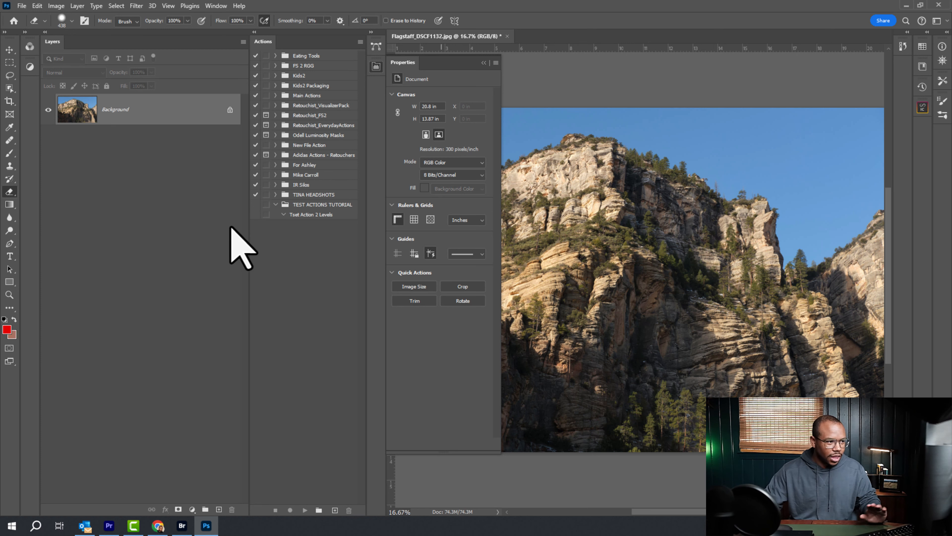
# Start recording into the empty Tset Action 2 Levels and add a Levels adjustment layer above the Background
pyautogui.click(324, 214)
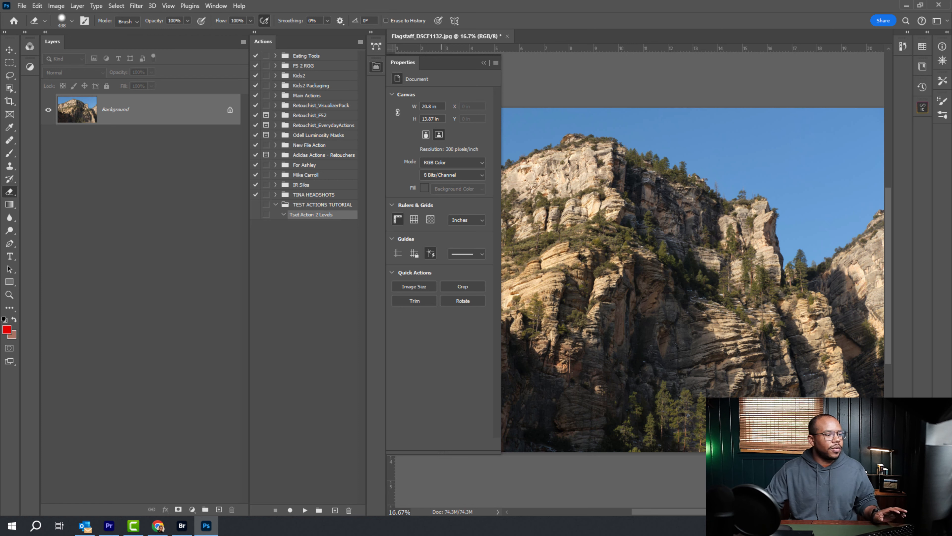
pyautogui.click(290, 510)
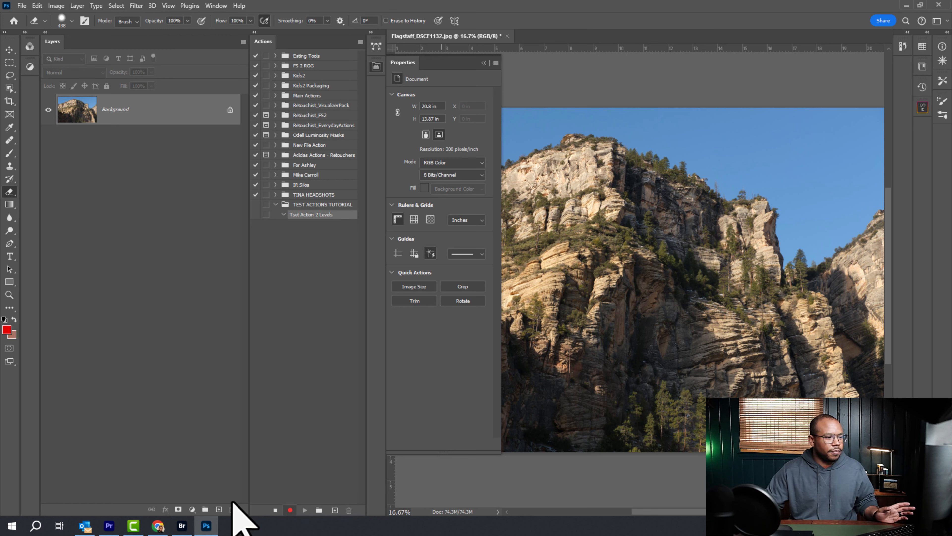
pyautogui.click(192, 509)
pyautogui.click(219, 376)
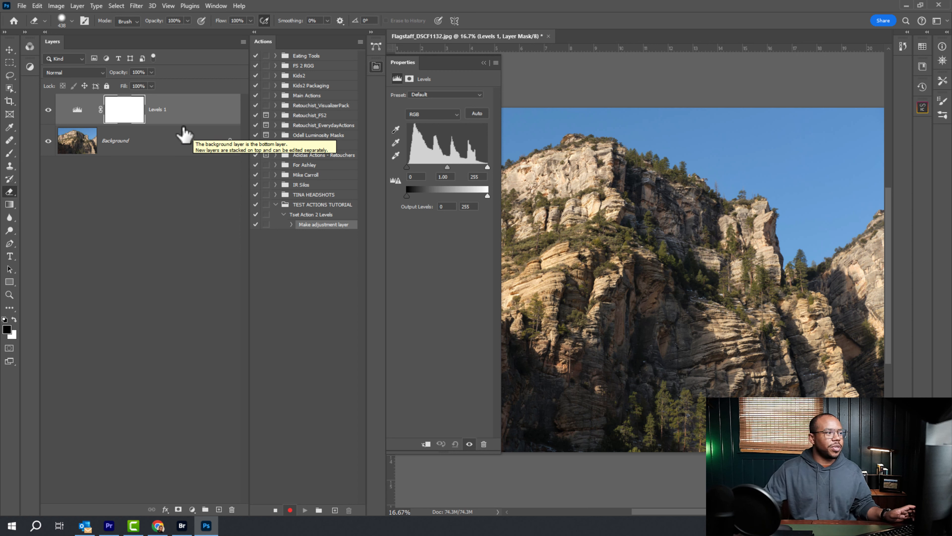
# Rename the new adjustment layer as "Levels --" and show the details of the recorded Set current layer step
pyautogui.doubleClick(159, 109)
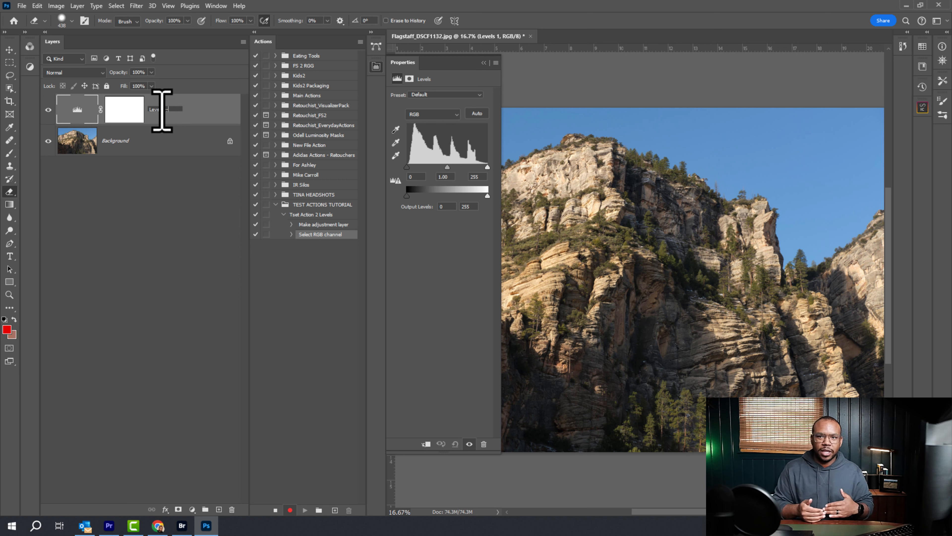
pyautogui.click(166, 194)
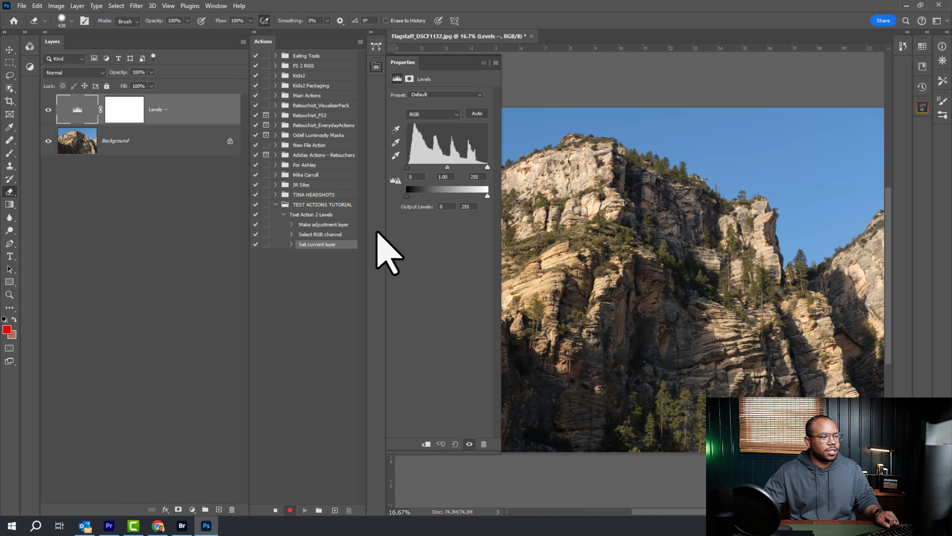
pyautogui.click(291, 244)
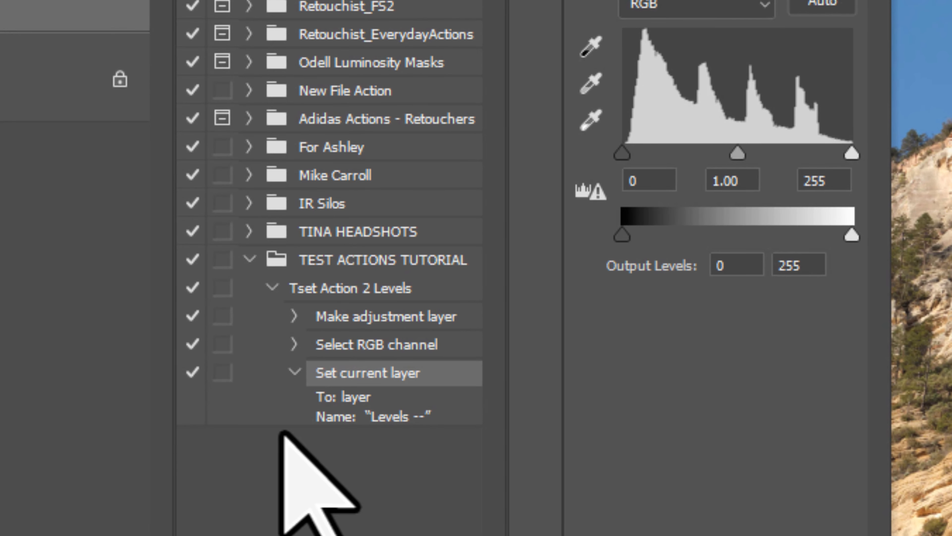
# Deselect the layers, add a second Levels adjustment layer named "Levels ++", and check the details of its recorded rename
pyautogui.click(294, 369)
pyautogui.click(5, 316)
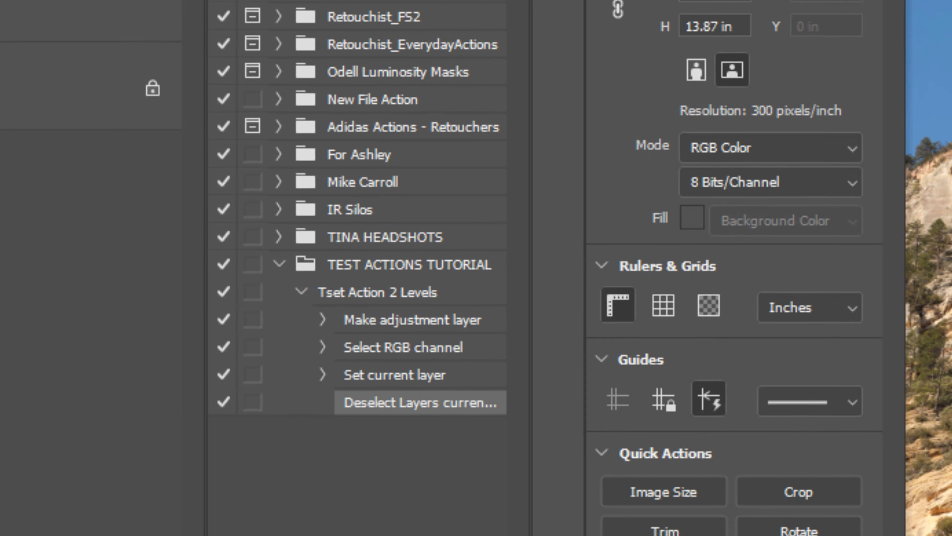
pyautogui.click(37, 532)
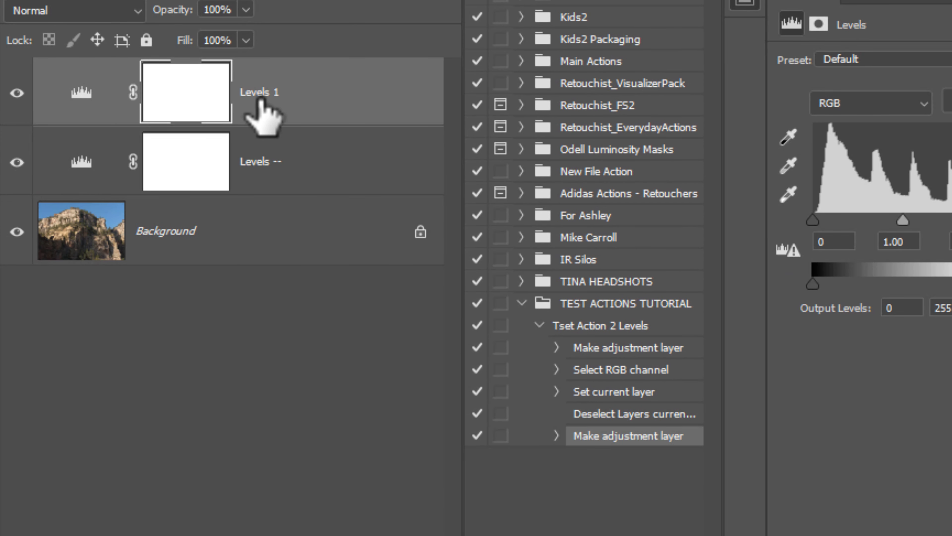
pyautogui.doubleClick(262, 92)
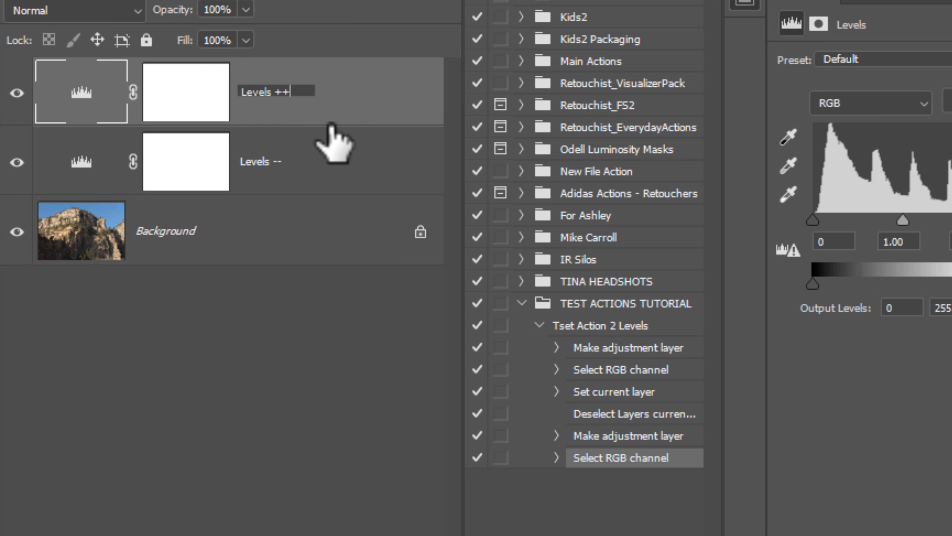
pyautogui.click(337, 119)
pyautogui.click(570, 481)
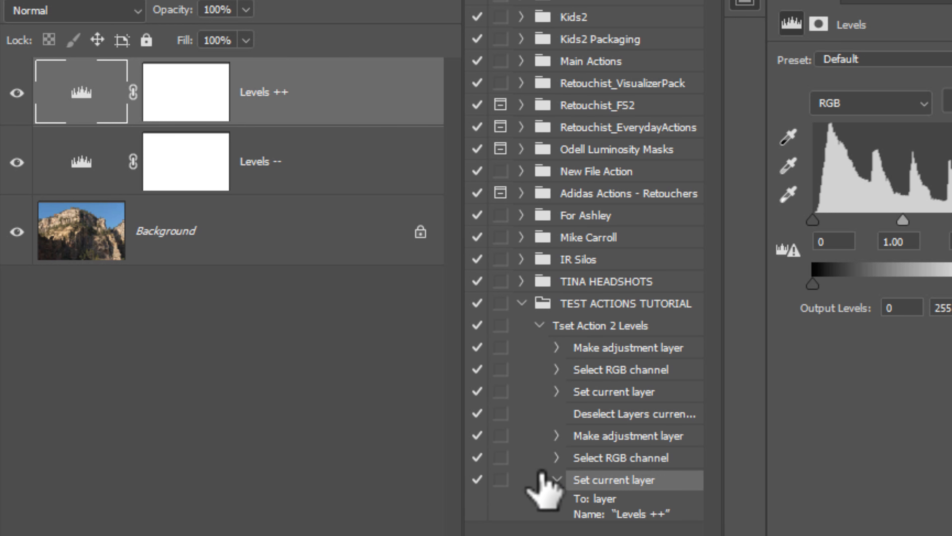
pyautogui.click(557, 479)
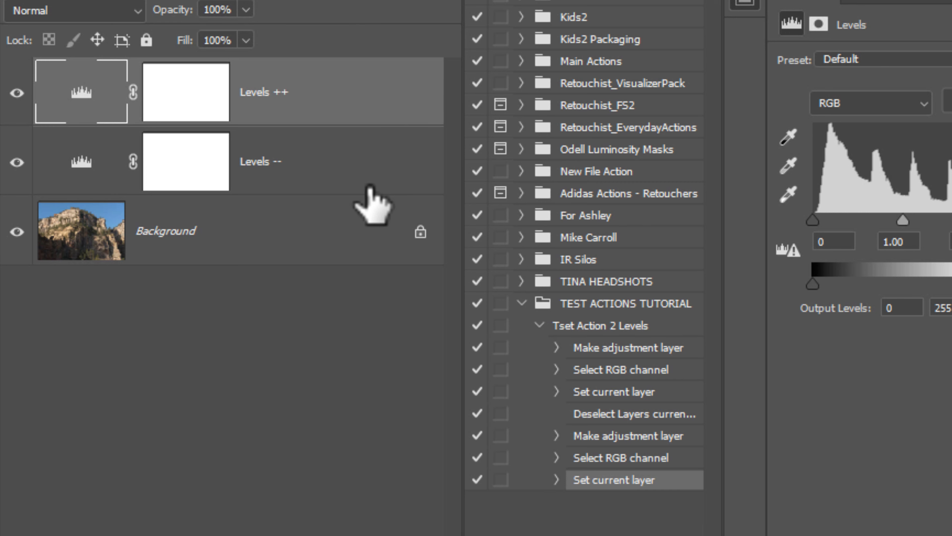
# Darken the "Levels --" layer by setting its midtone input to 0.31 and its black input to 163
pyautogui.click(348, 173)
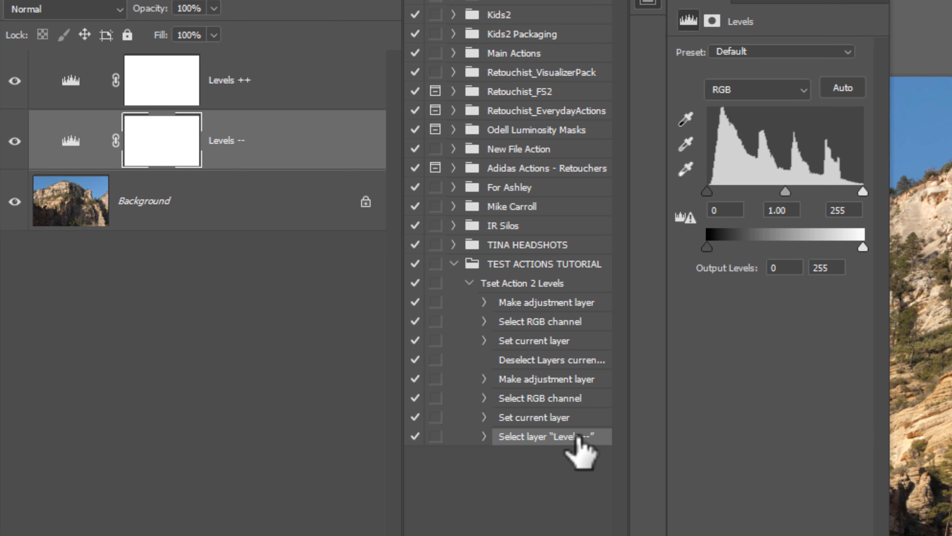
pyautogui.moveTo(786, 192); pyautogui.dragTo(831, 191)
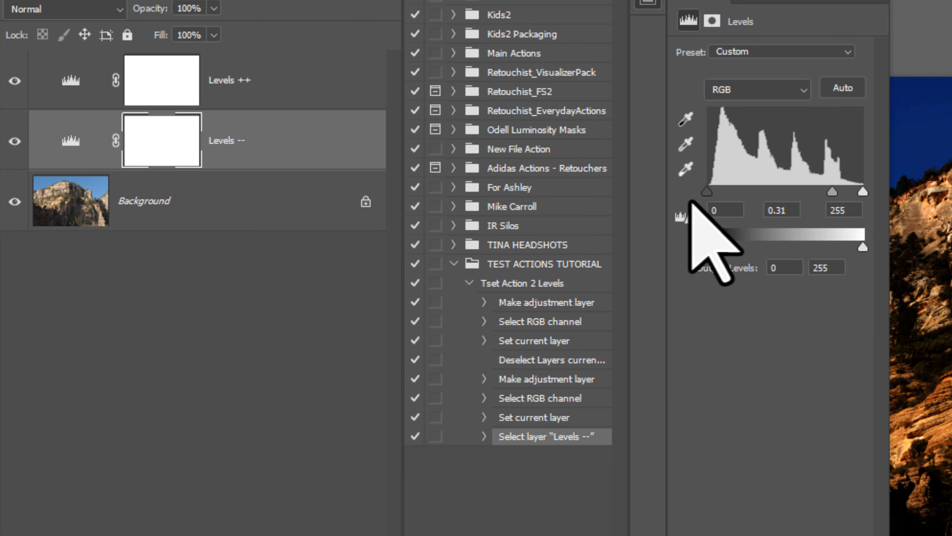
pyautogui.moveTo(706, 192); pyautogui.dragTo(807, 203)
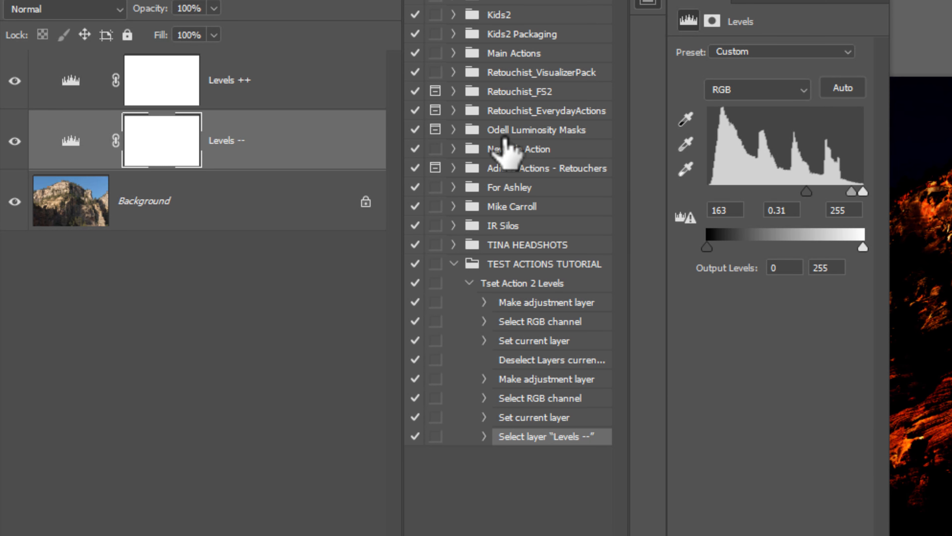
# Brighten the "Levels ++" layer by setting its midtone input to 2.16 and its white input to 38
pyautogui.click(293, 81)
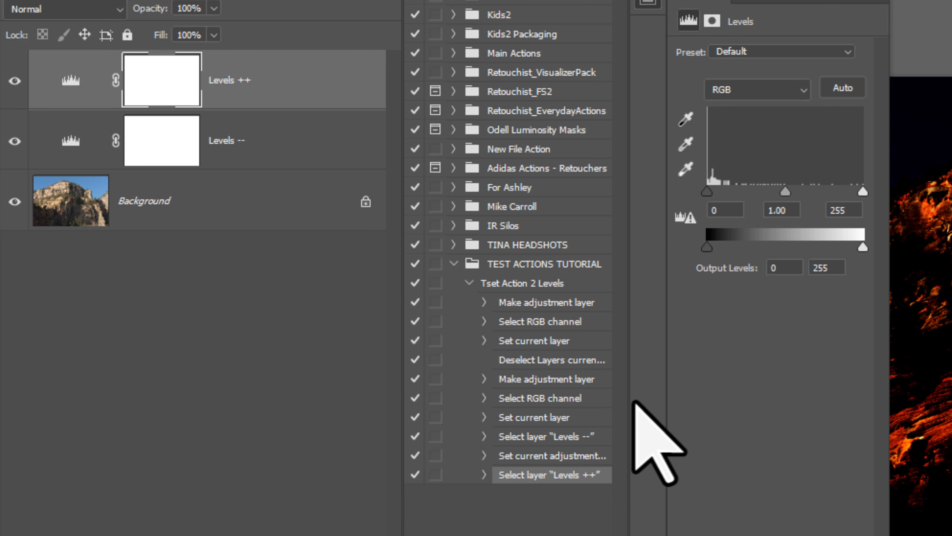
pyautogui.moveTo(786, 193); pyautogui.dragTo(761, 196)
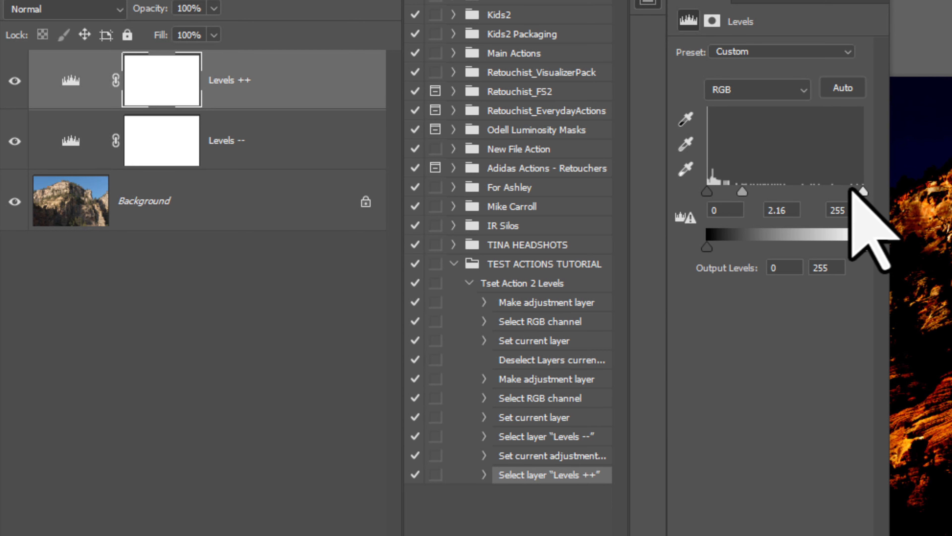
pyautogui.moveTo(862, 192); pyautogui.dragTo(731, 192)
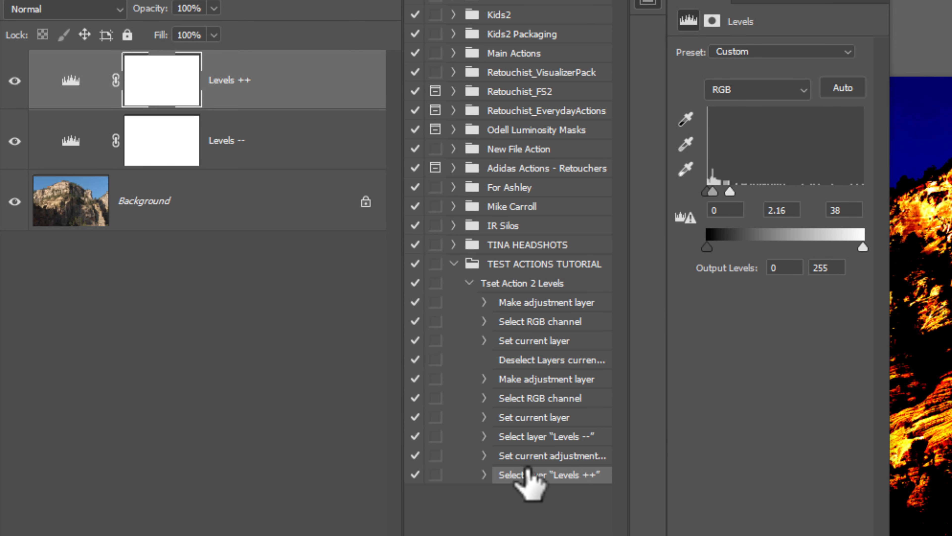
# Stop recording the action and delete both the "Levels ++" and "Levels --" layers
pyautogui.click(275, 510)
pyautogui.keyDown('shift'); pyautogui.click(201, 140); pyautogui.keyUp('shift')
pyautogui.moveTo(201, 139); pyautogui.dragTo(231, 509)
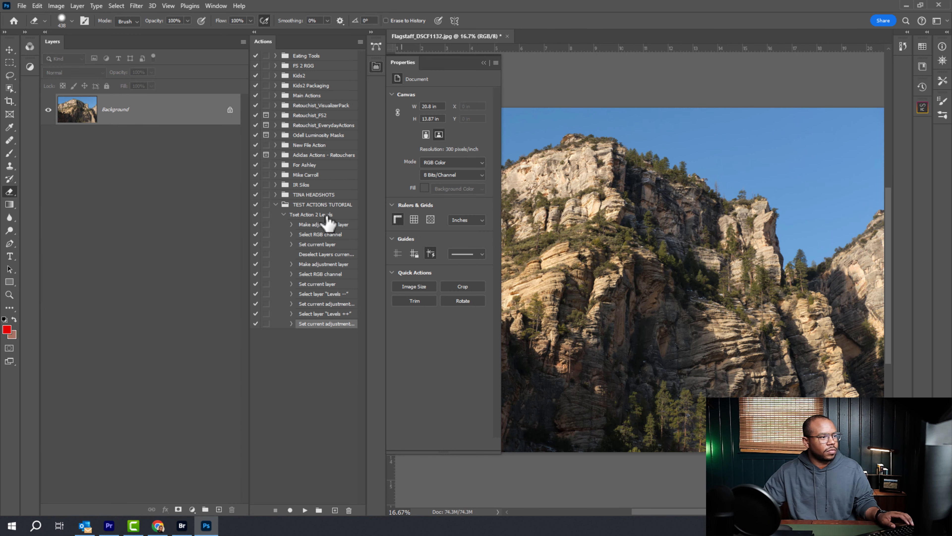
# Add five empty layers above the Background
pyautogui.click(219, 509)
pyautogui.click(219, 510)
pyautogui.click(219, 509)
pyautogui.click(219, 509)
pyautogui.click(219, 509)
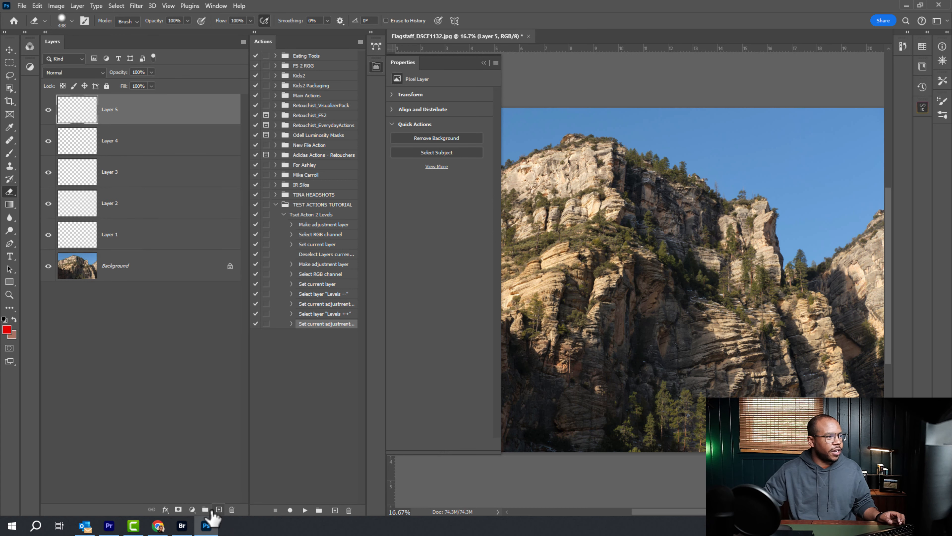
# Add two default Levels adjustment layers, placing one between Layer 2 and Layer 3 and the other between Layer 4 and Layer 5
pyautogui.click(192, 509)
pyautogui.click(229, 373)
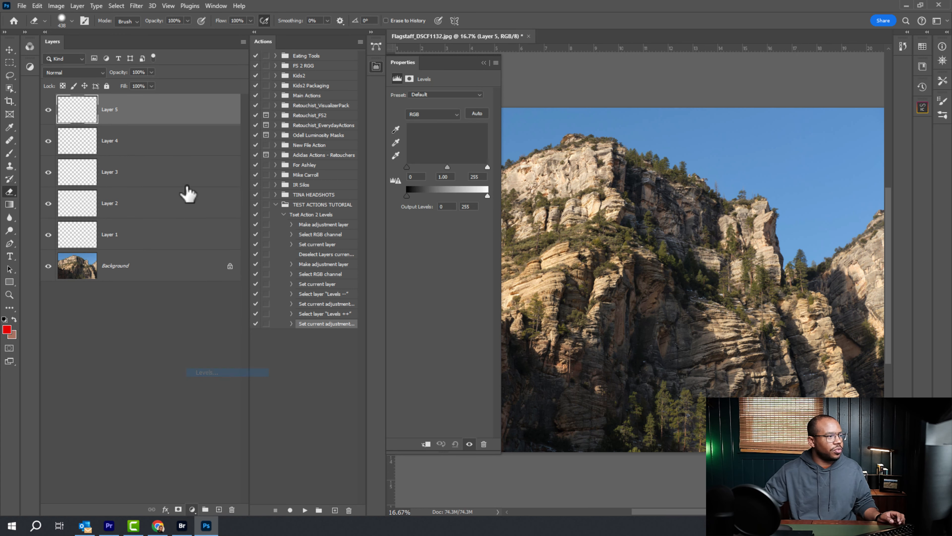
pyautogui.moveTo(181, 110); pyautogui.dragTo(188, 217)
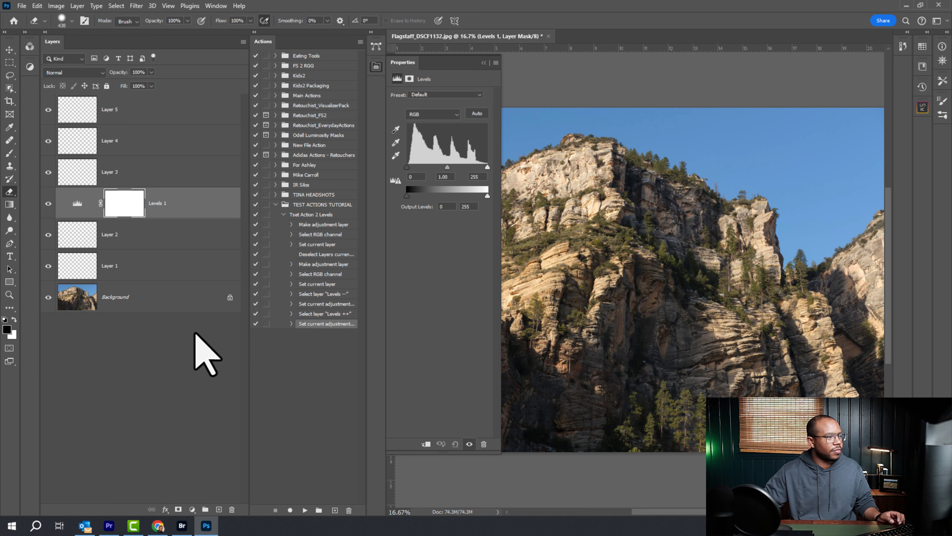
pyautogui.click(186, 120)
pyautogui.click(192, 509)
pyautogui.click(224, 374)
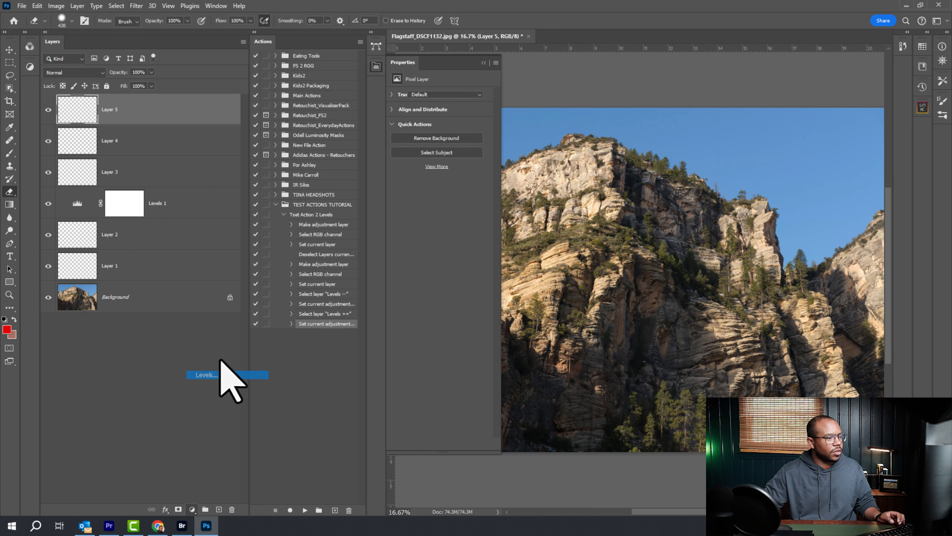
pyautogui.moveTo(191, 119); pyautogui.dragTo(186, 155)
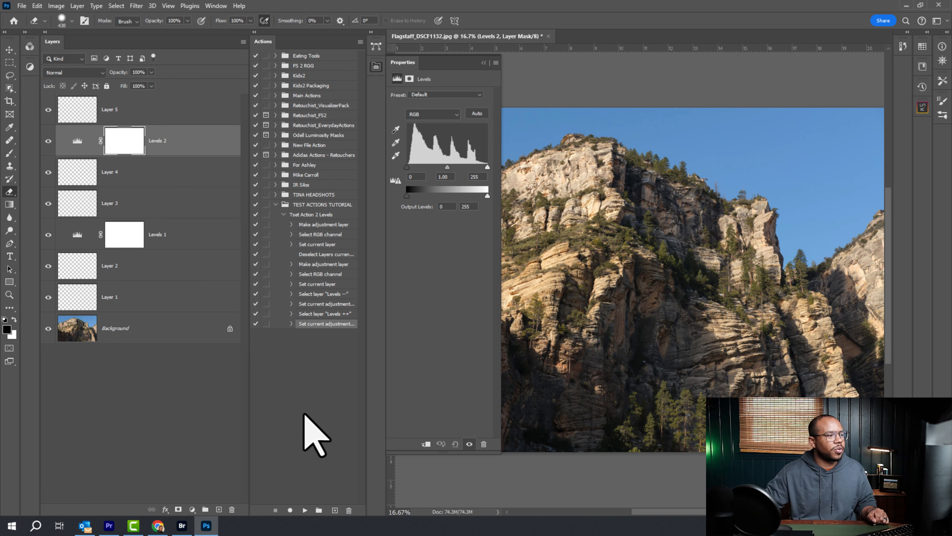
# Deselect all layers and play the Tset Action 2 Levels action from its beginning
pyautogui.click(197, 408)
pyautogui.click(321, 215)
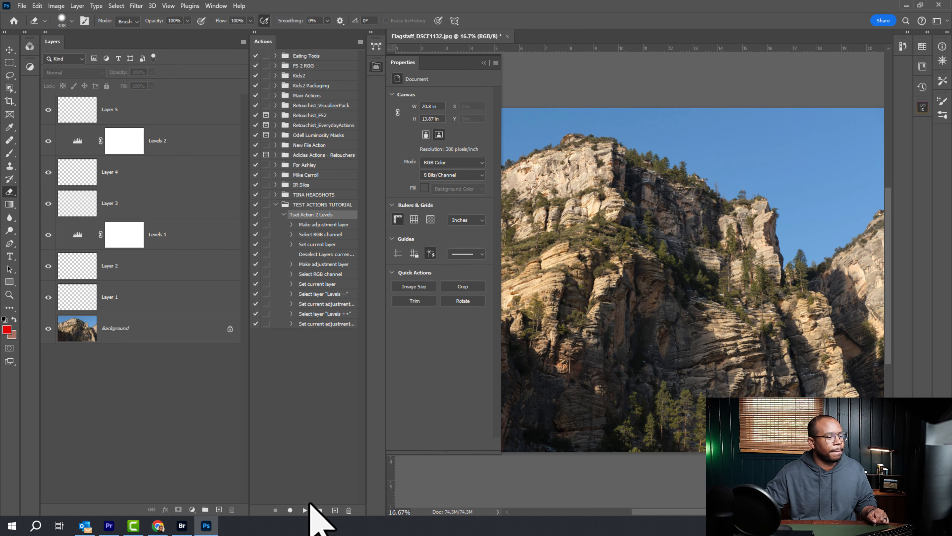
pyautogui.click(304, 510)
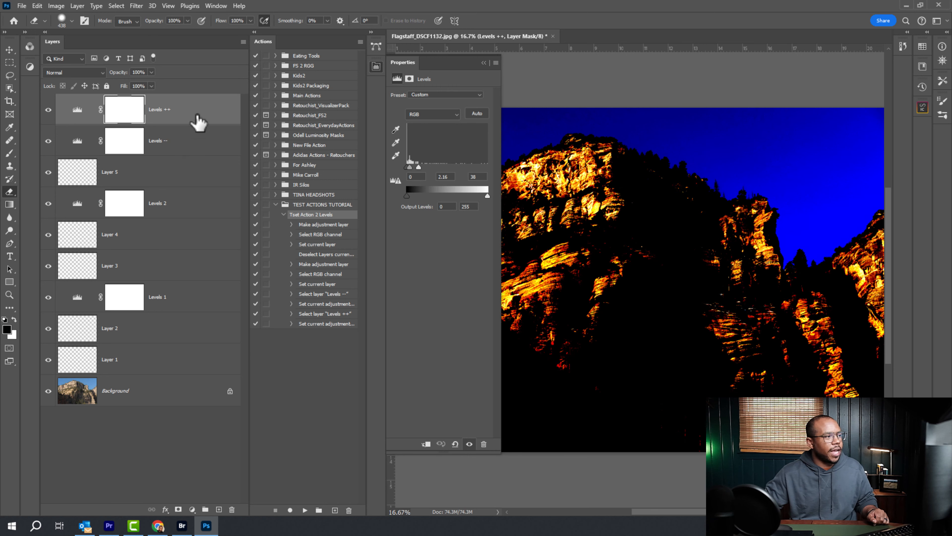
# Compare the Levels settings of the generated "Levels ++" and "Levels --" layers
pyautogui.click(197, 117)
pyautogui.click(190, 141)
pyautogui.click(191, 117)
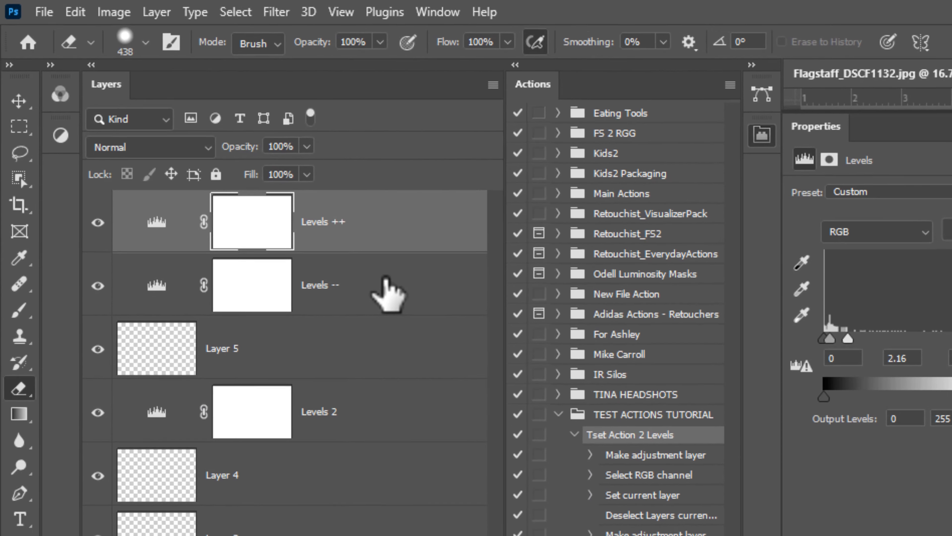
pyautogui.click(392, 269)
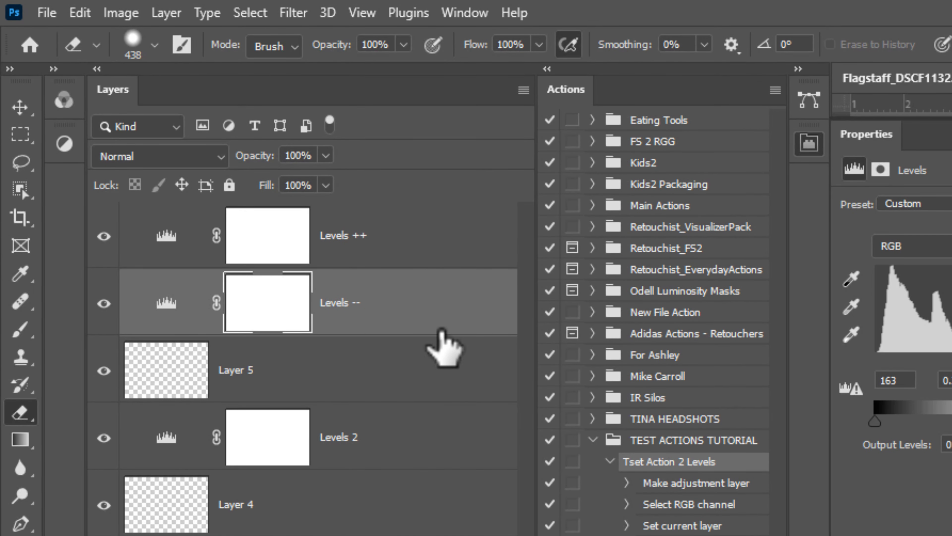
# Hide the "Levels --" and "Levels ++" layers and inspect the settings of the existing Levels 2 layer
pyautogui.click(427, 445)
pyautogui.click(104, 303)
pyautogui.click(104, 235)
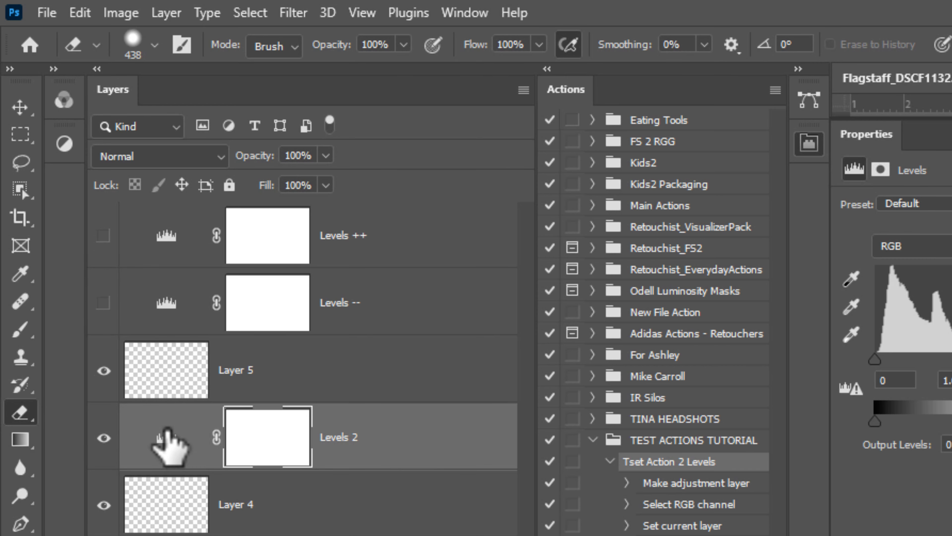
pyautogui.click(168, 437)
pyautogui.click(123, 426)
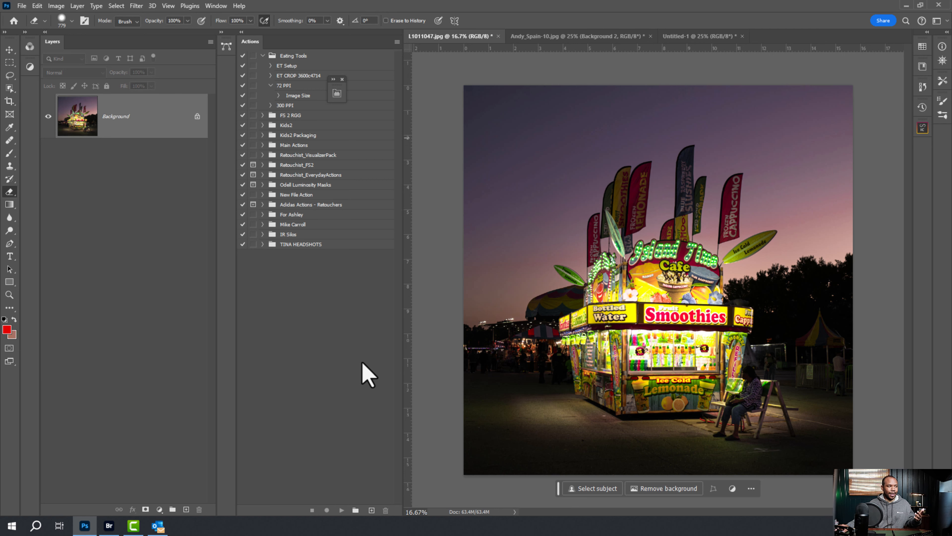
# Start recording a new action named "D/B Stack TEST TUT" in the Eating Tools set and add a layer group named "Dodge Burn"
pyautogui.click(372, 511)
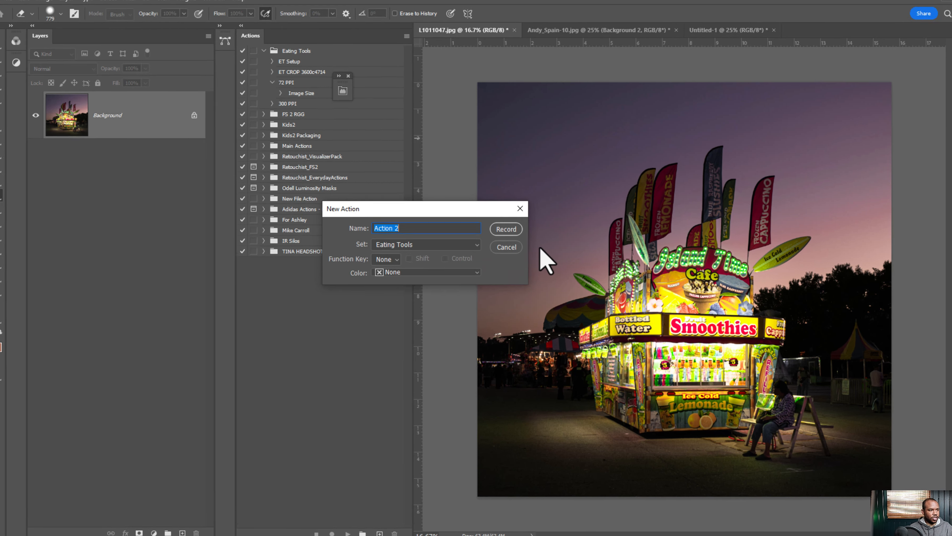
pyautogui.write('B Stack TEST TUT')
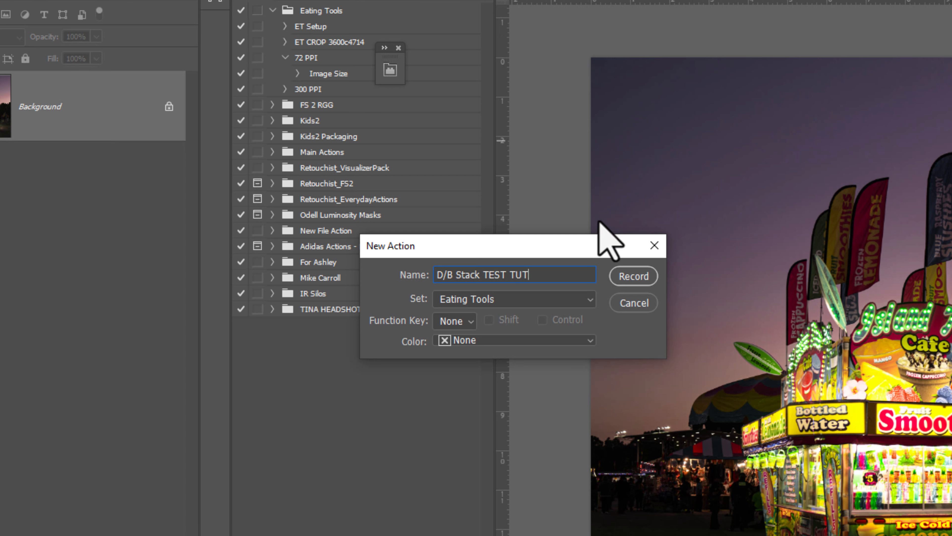
pyautogui.click(633, 281)
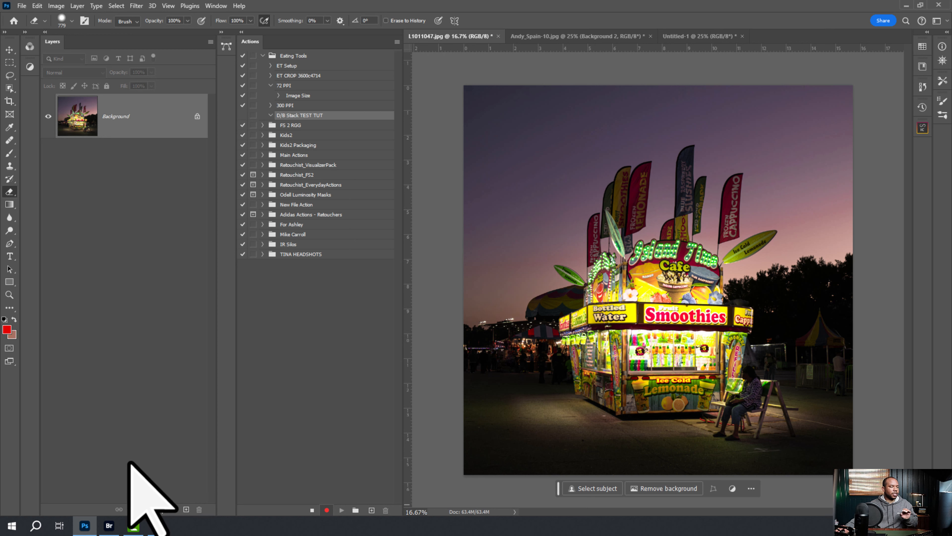
pyautogui.click(173, 509)
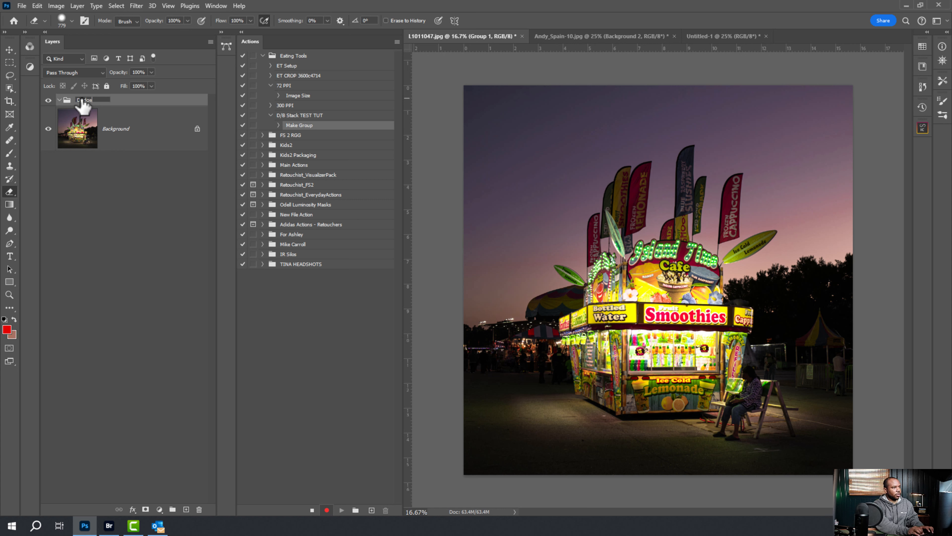
pyautogui.press('Return')
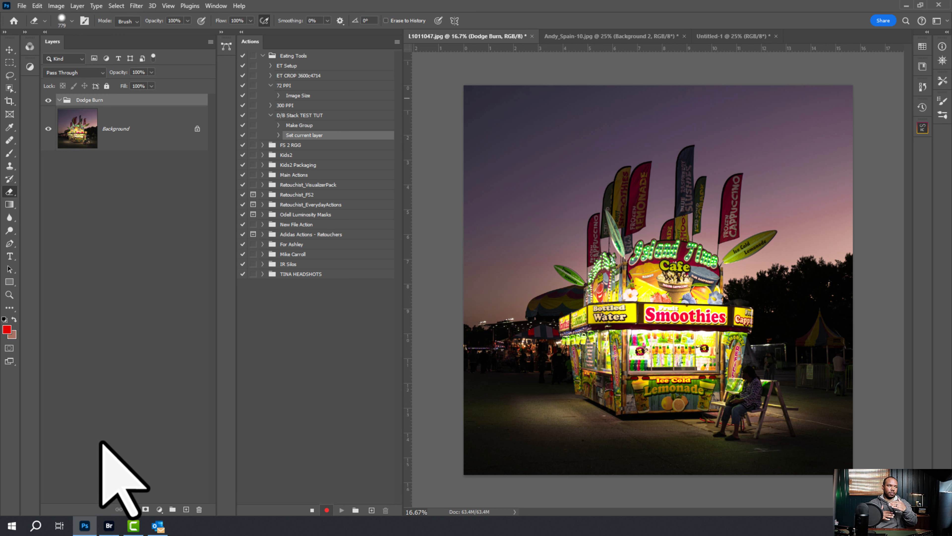
# Add a Curves adjustment layer inside the Dodge Burn group and rename it "--"
pyautogui.click(160, 510)
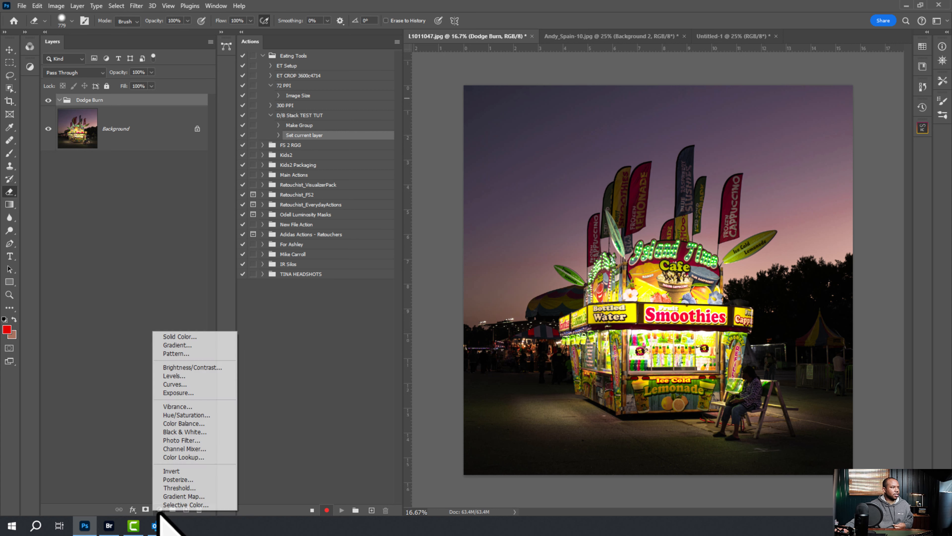
pyautogui.click(217, 384)
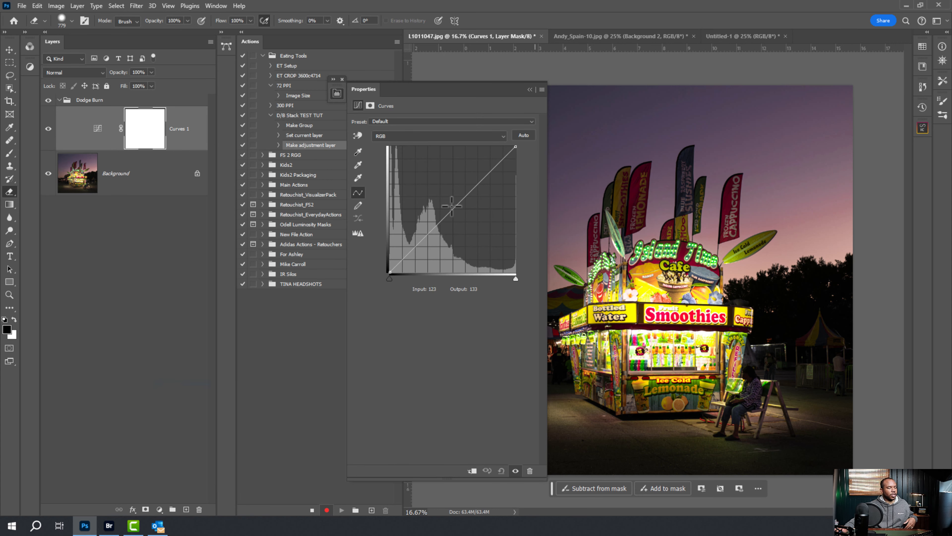
pyautogui.doubleClick(184, 129)
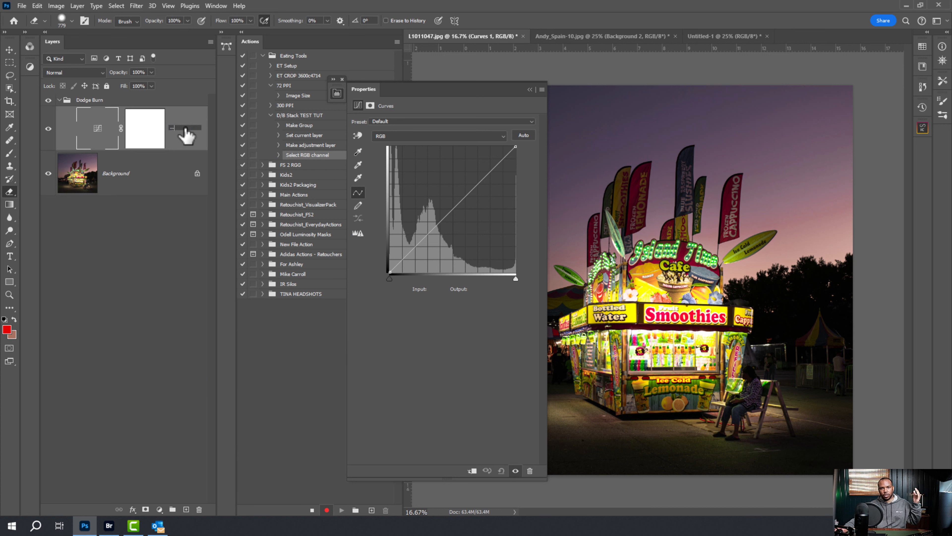
pyautogui.write('--')
pyautogui.press('Return')
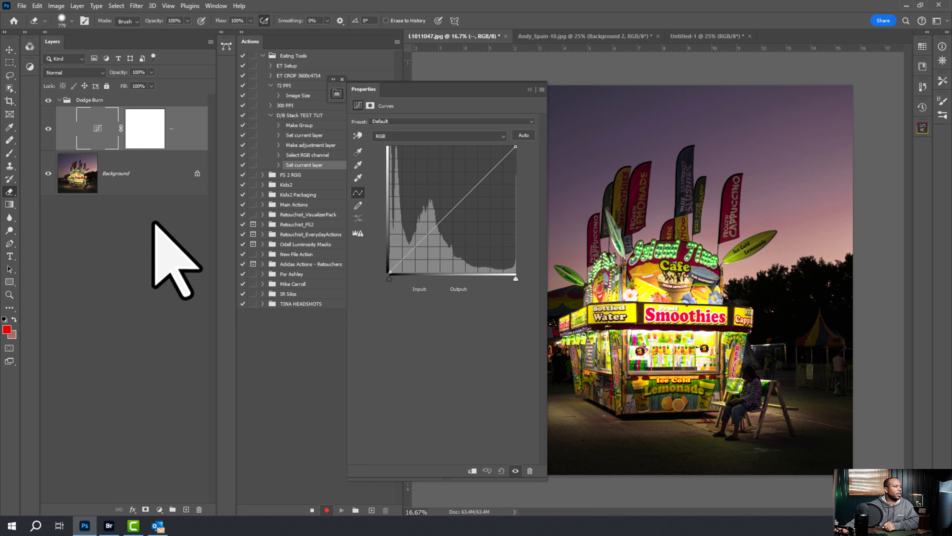
# Add a second Curves adjustment layer above the "--" layer and rename it "-"
pyautogui.click(160, 509)
pyautogui.click(184, 385)
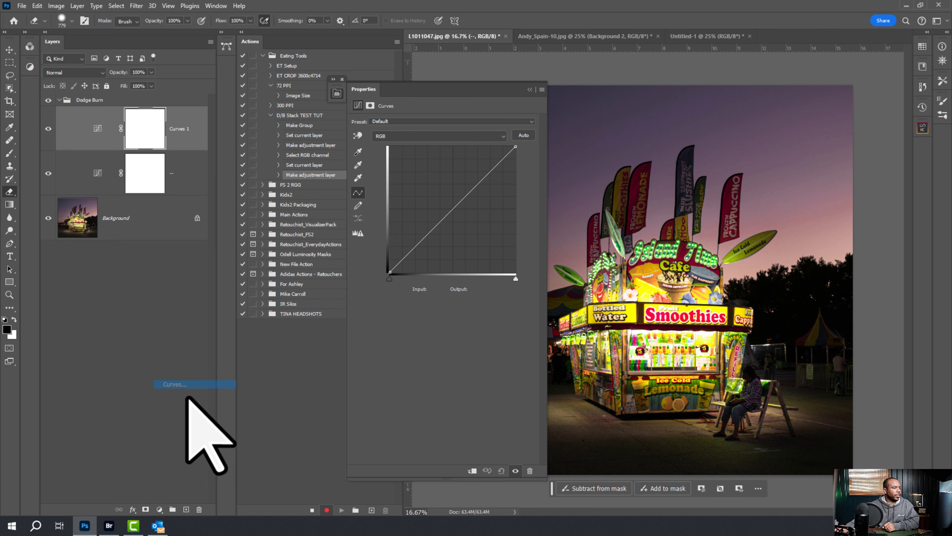
pyautogui.doubleClick(182, 129)
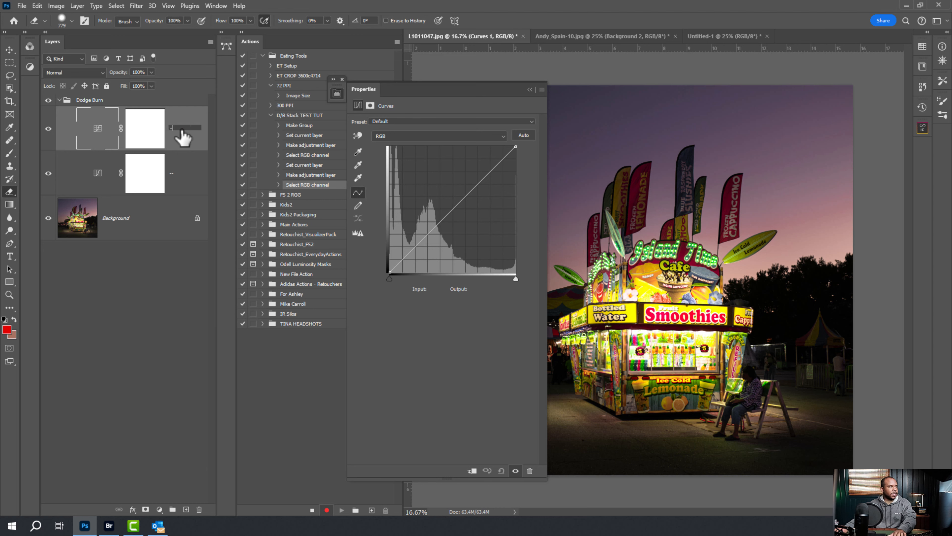
pyautogui.write('-')
pyautogui.press('Return')
# Add a third Curves adjustment layer above the "-" layer and rename it "+"
pyautogui.click(159, 509)
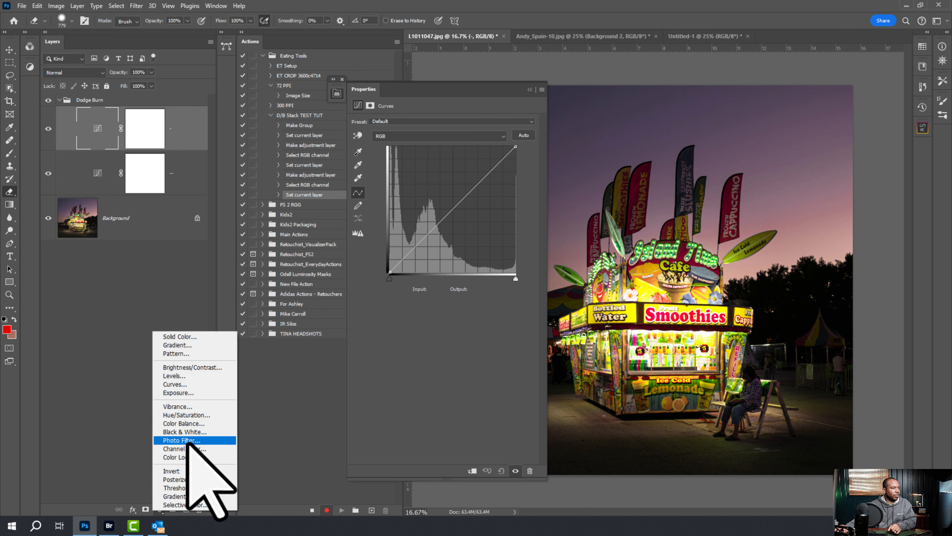
pyautogui.click(175, 384)
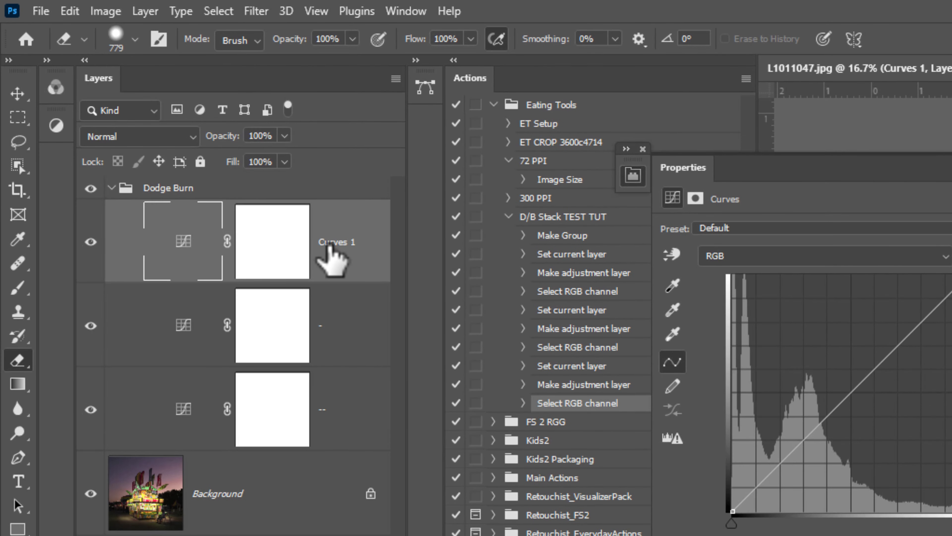
pyautogui.doubleClick(330, 243)
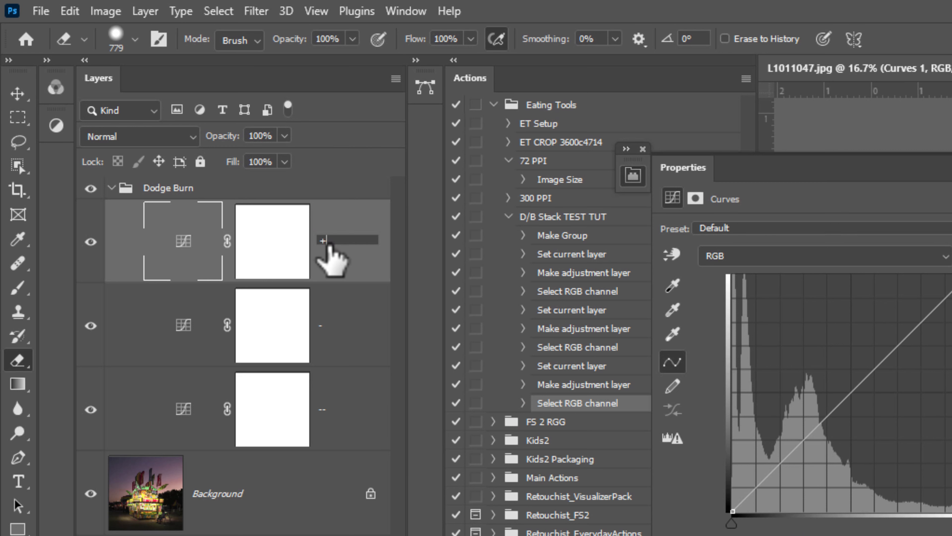
pyautogui.press('Return')
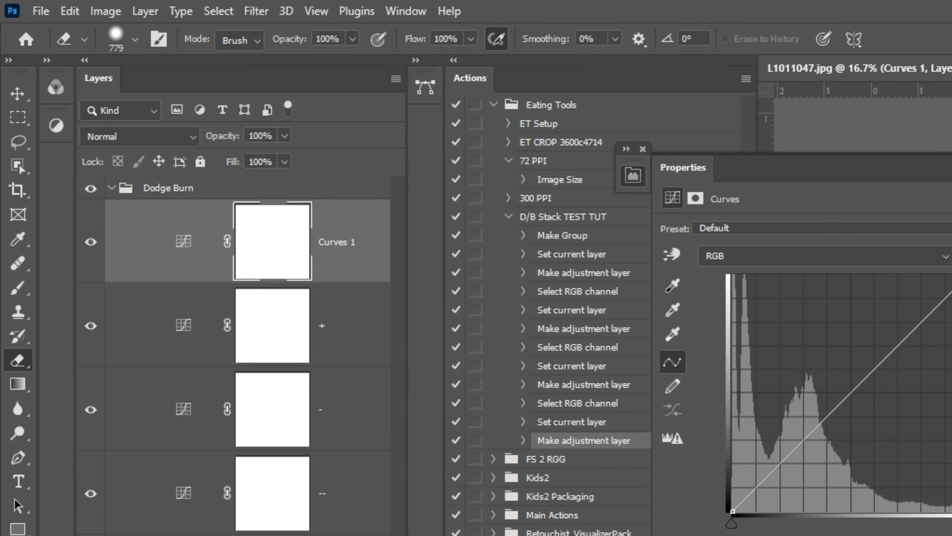
# Add a Curves adjustment layer above the "+" layer, rename it "++" and deselect all layers
pyautogui.doubleClick(344, 242)
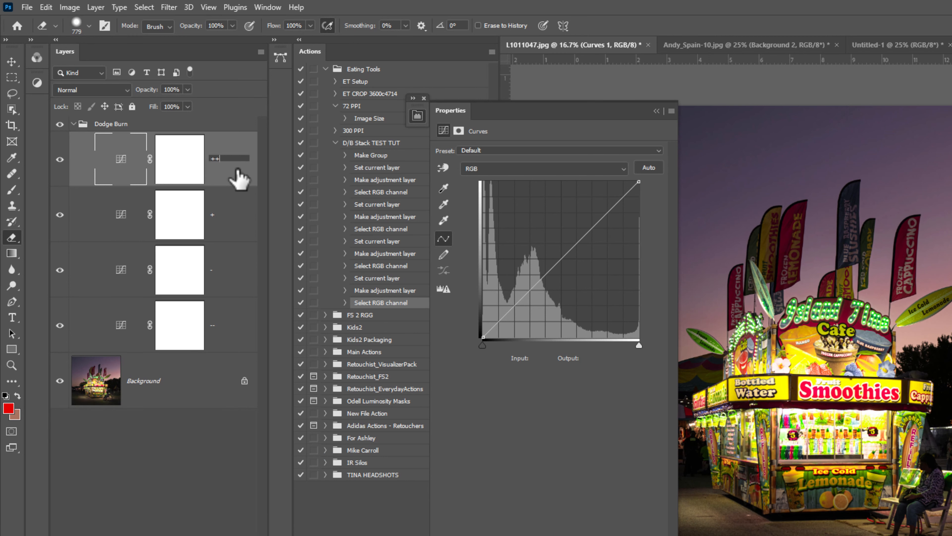
pyautogui.click(239, 179)
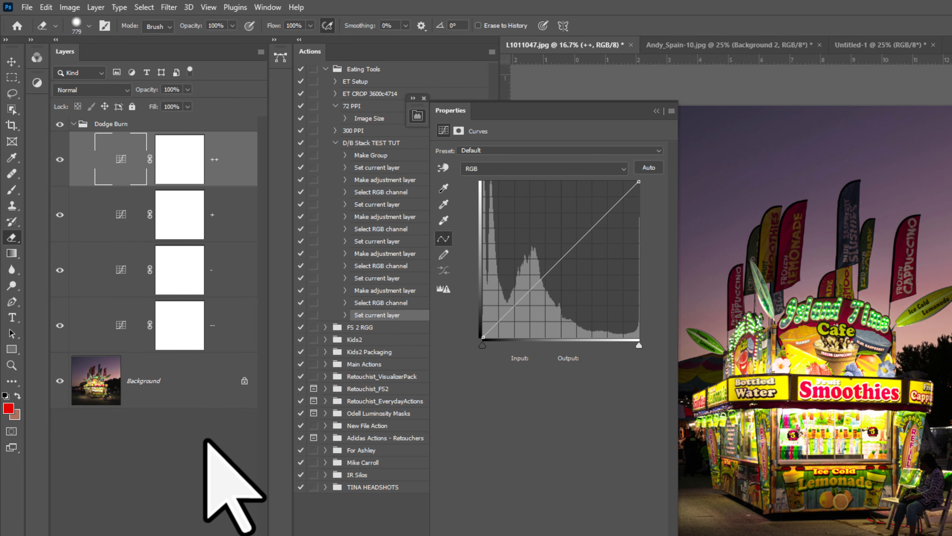
pyautogui.click(178, 458)
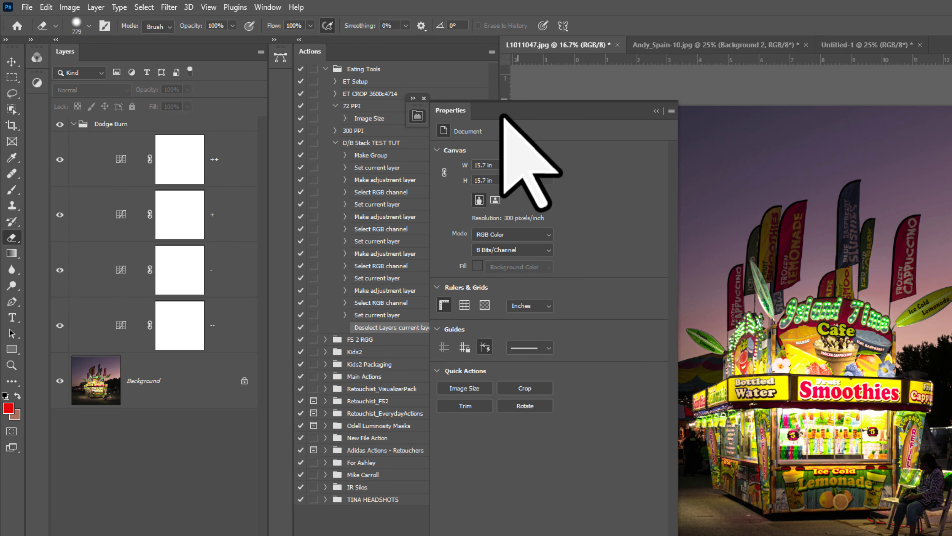
pyautogui.moveTo(450, 109); pyautogui.dragTo(542, 113)
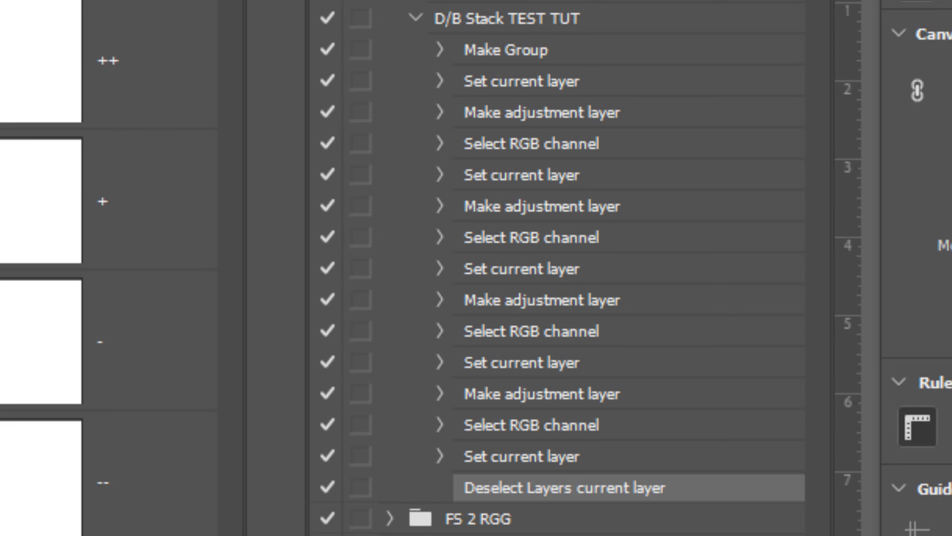
# Stop recording and replace the Dodge Burn group with five empty layers topped by a Hue/Saturation adjustment layer
pyautogui.press('Delete')
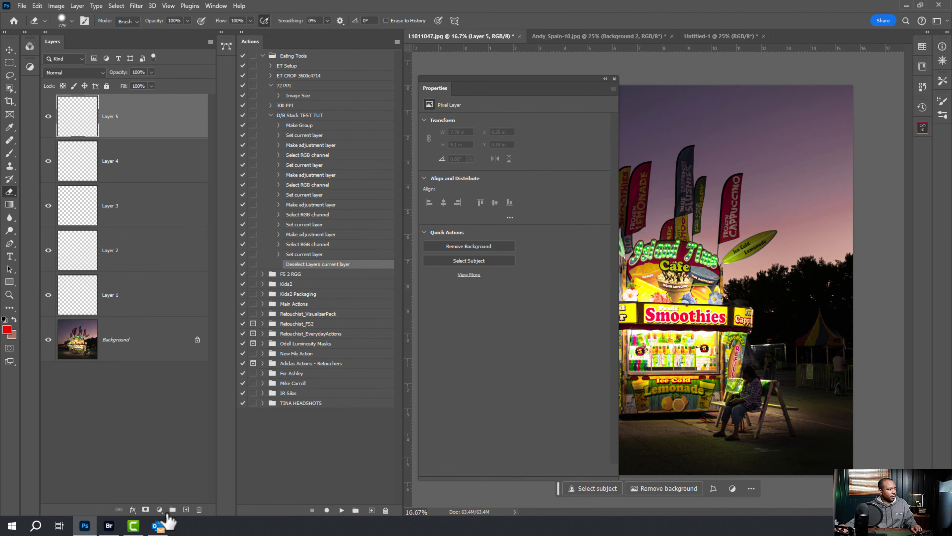
pyautogui.click(160, 509)
pyautogui.click(189, 416)
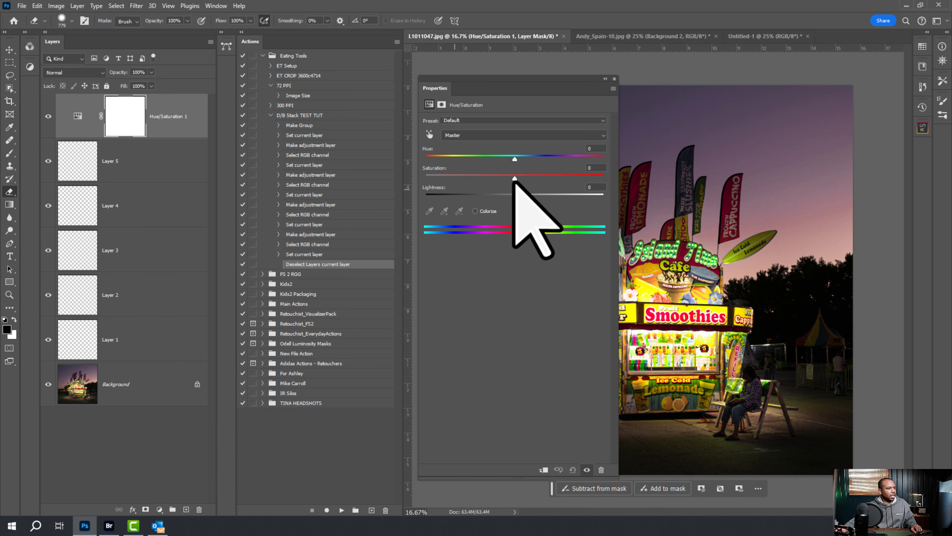
pyautogui.click(605, 78)
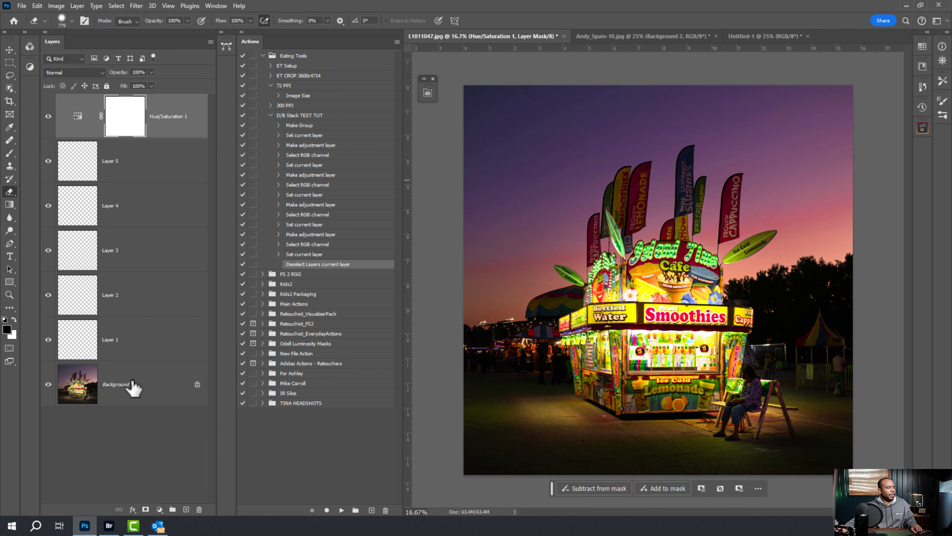
# Play the D/B Stack TEST TUT action with no layer selected and check the four Curves layers in the group
pyautogui.click(127, 419)
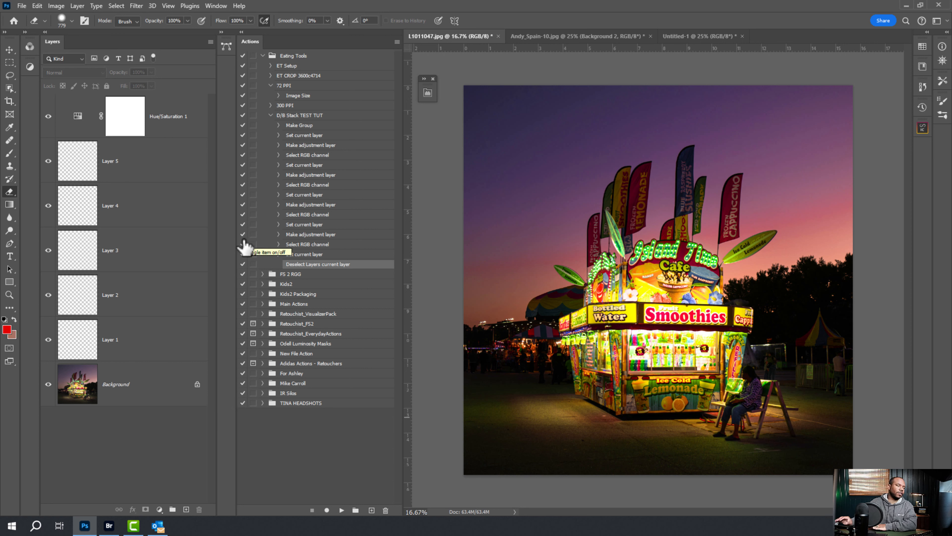
pyautogui.click(328, 116)
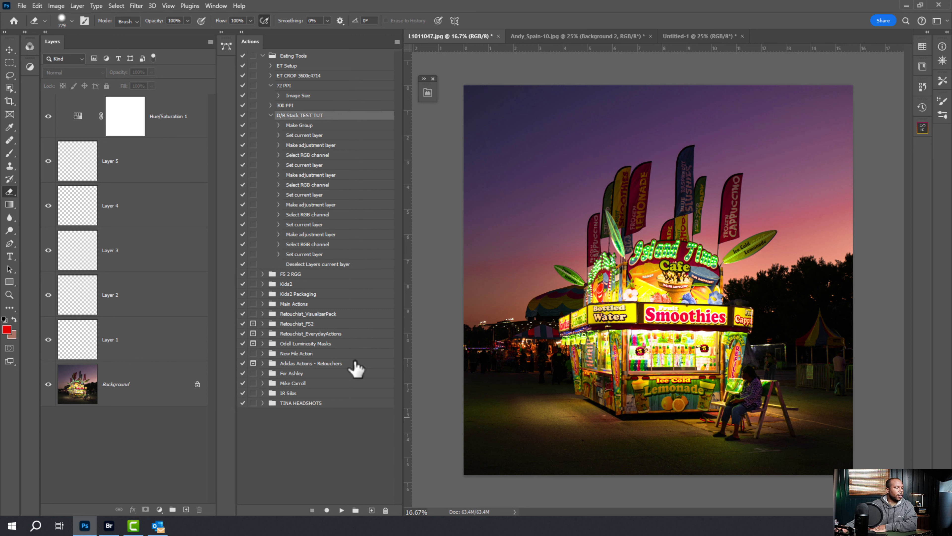
pyautogui.click(341, 511)
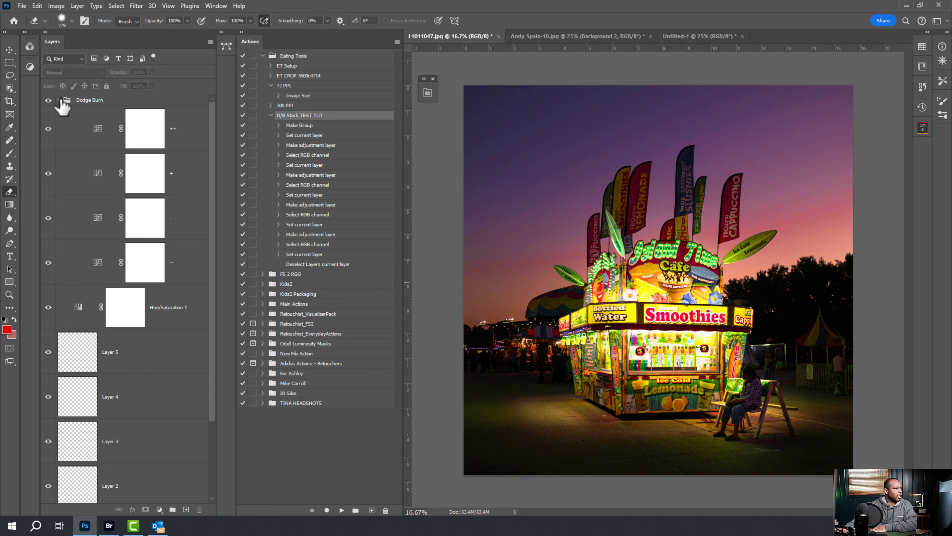
pyautogui.click(59, 101)
pyautogui.click(59, 100)
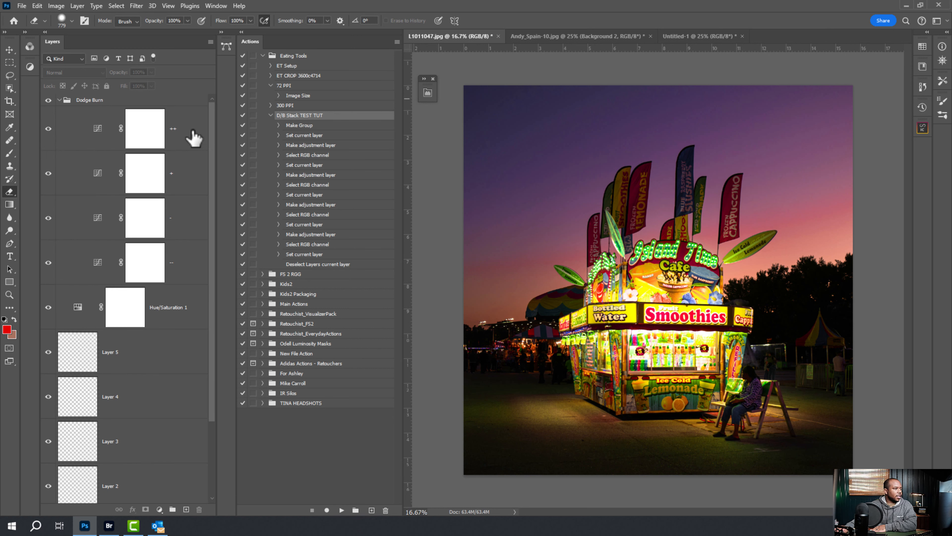
pyautogui.click(194, 138)
pyautogui.click(185, 176)
pyautogui.click(185, 221)
pyautogui.click(187, 266)
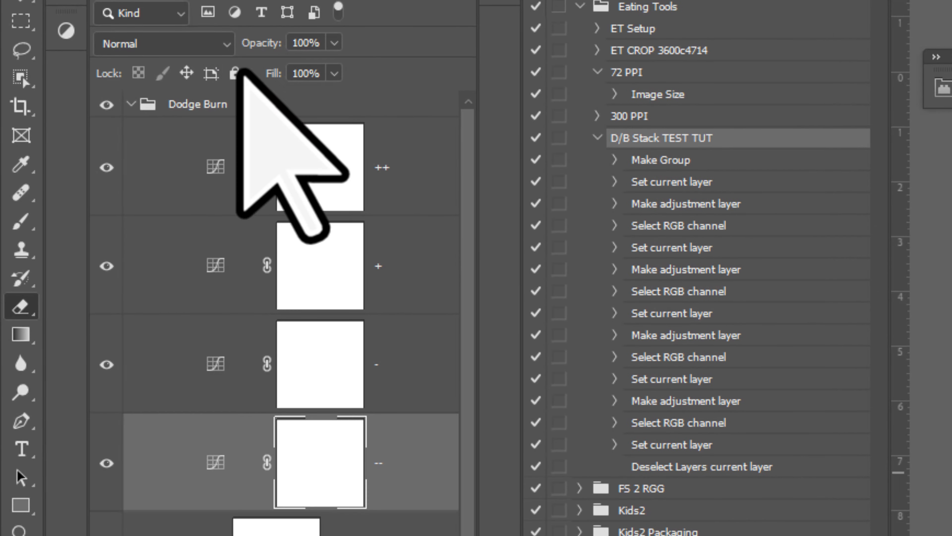
# Delete the Dodge Burn group and replay the D/B Stack TEST TUT action with Layer 3 selected
pyautogui.click(131, 105)
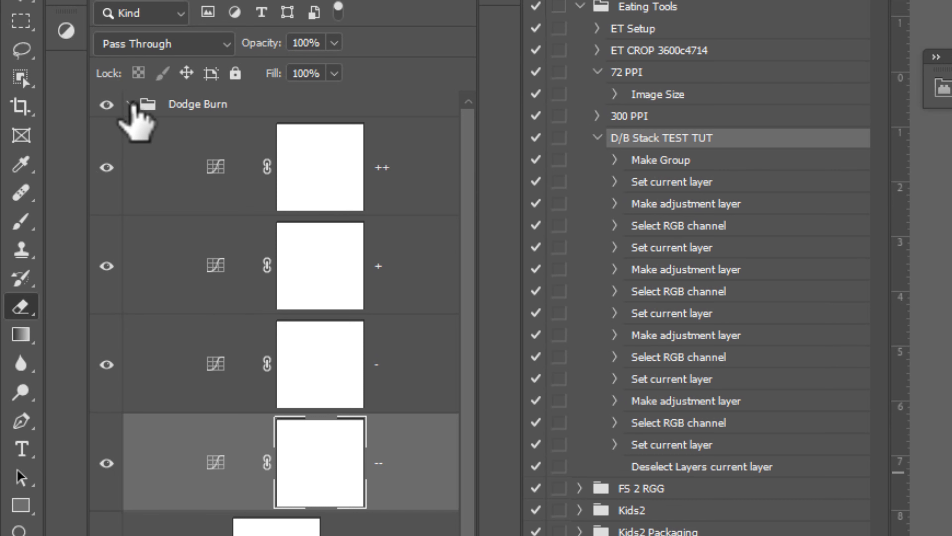
pyautogui.moveTo(227, 98); pyautogui.dragTo(233, 108)
pyautogui.press('Delete')
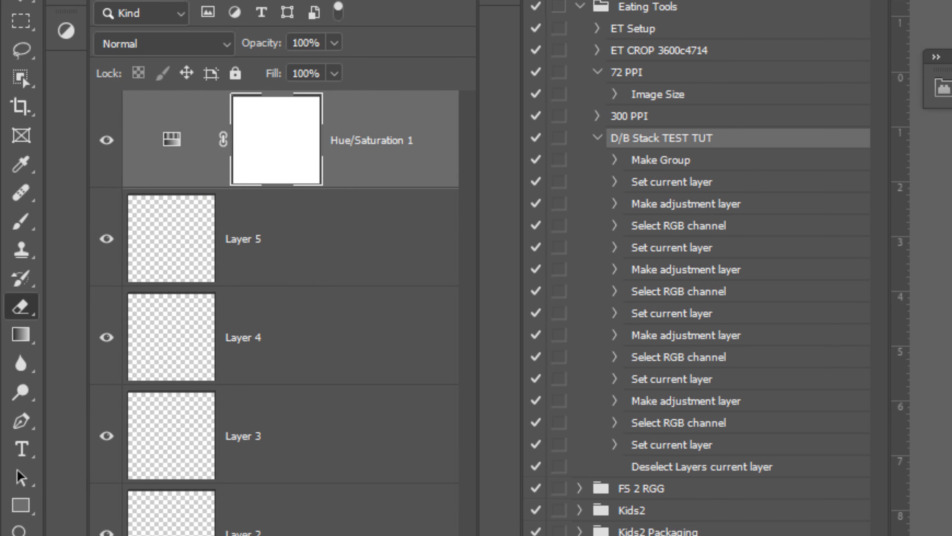
pyautogui.click(293, 272)
pyautogui.click(314, 410)
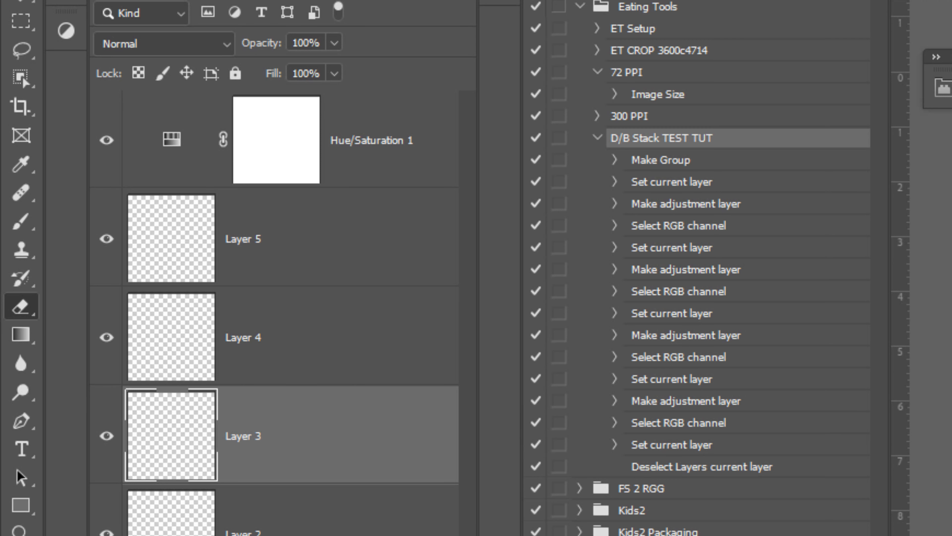
pyautogui.hotkey('ctrl', 'z')
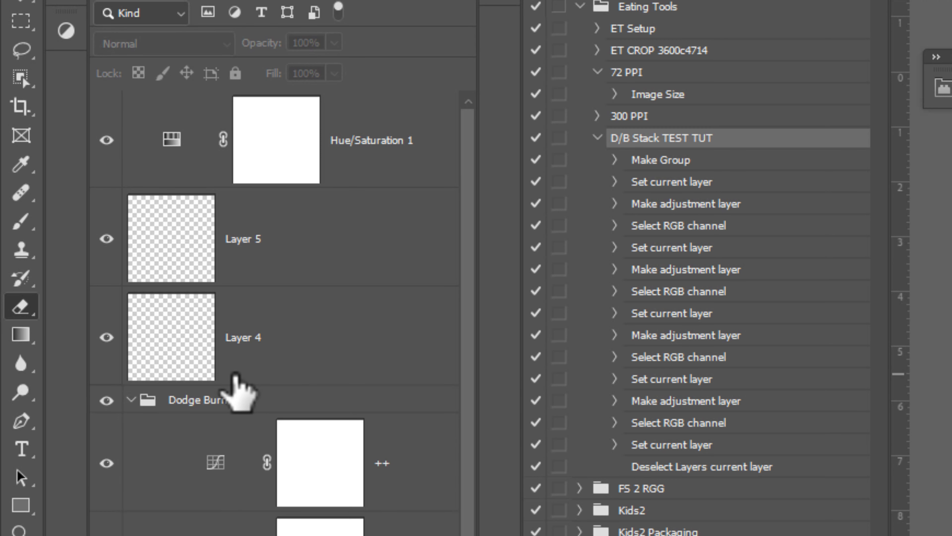
# Delete the Dodge Burn group above Layer 3 and replay the action with Layer 5 selected
pyautogui.click(307, 399)
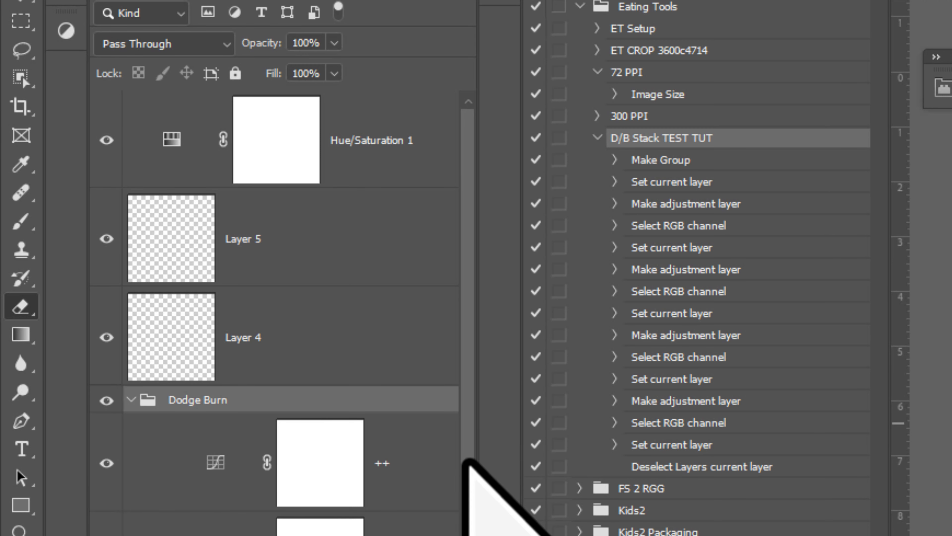
pyautogui.moveTo(469, 460)
pyautogui.mouseDown()
pyautogui.moveTo(470, 535)
pyautogui.moveTo(470, 496)
pyautogui.mouseUp()
pyautogui.click(131, 353)
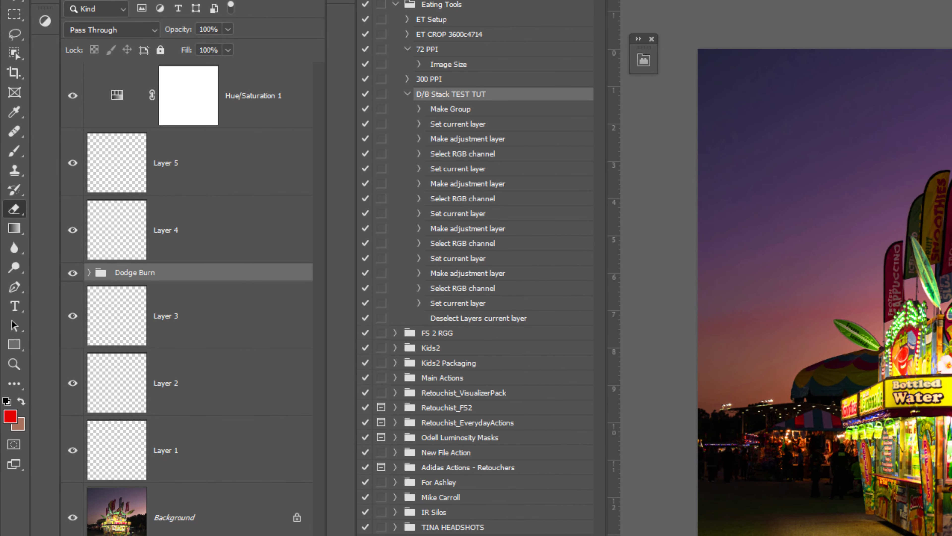
pyautogui.press('Delete')
pyautogui.click(221, 182)
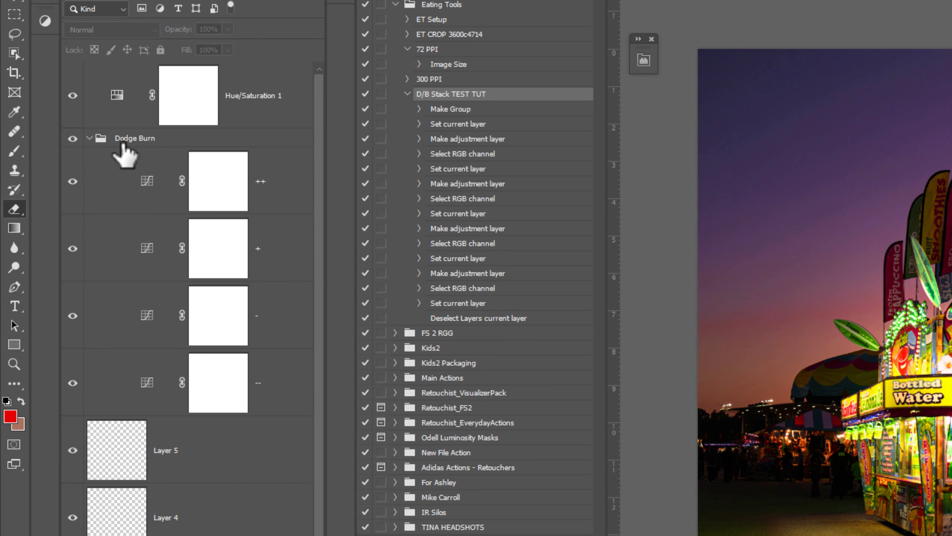
# Delete the Dodge Burn group above Layer 5 and replay the action with no layer selected
pyautogui.click(114, 141)
pyautogui.click(89, 138)
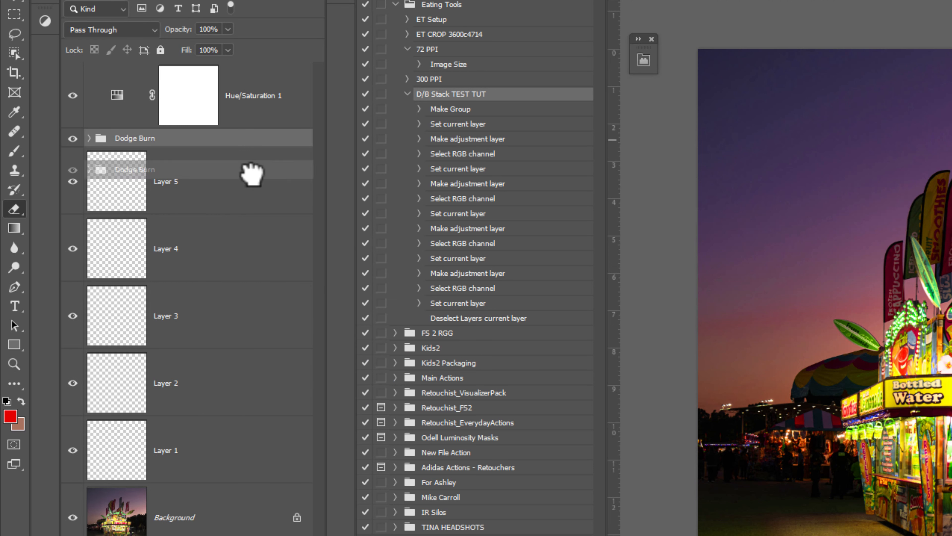
pyautogui.press('Delete')
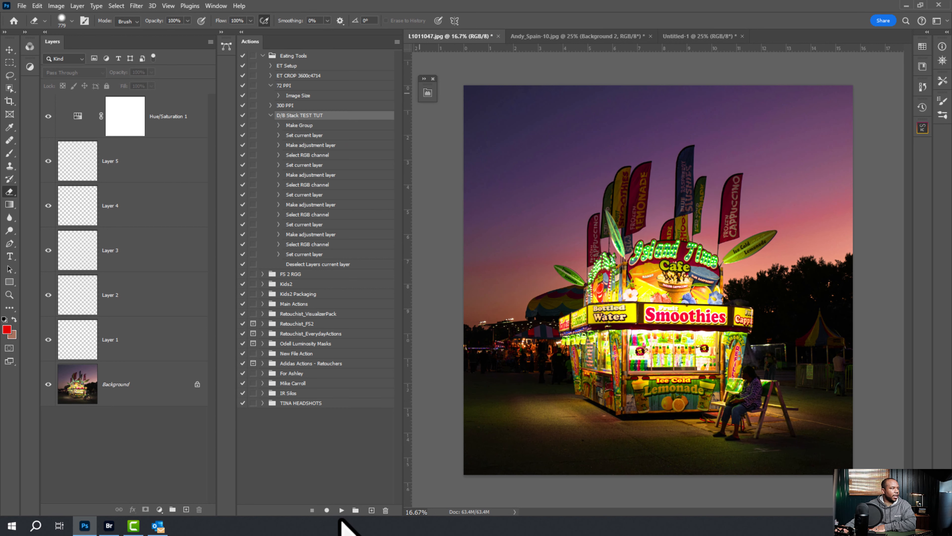
pyautogui.click(341, 510)
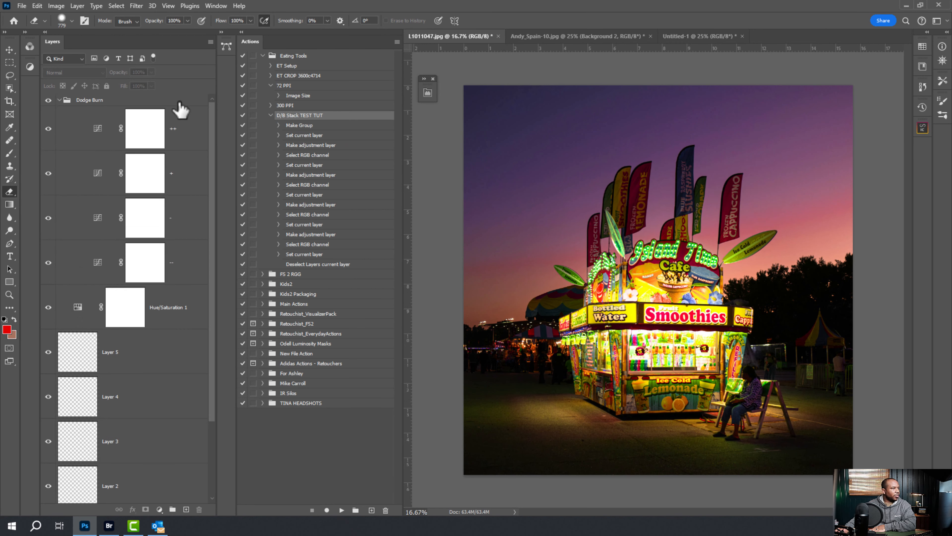
# Select the action's final Deselect Layers step, leave no layer selected and resume recording
pyautogui.click(71, 98)
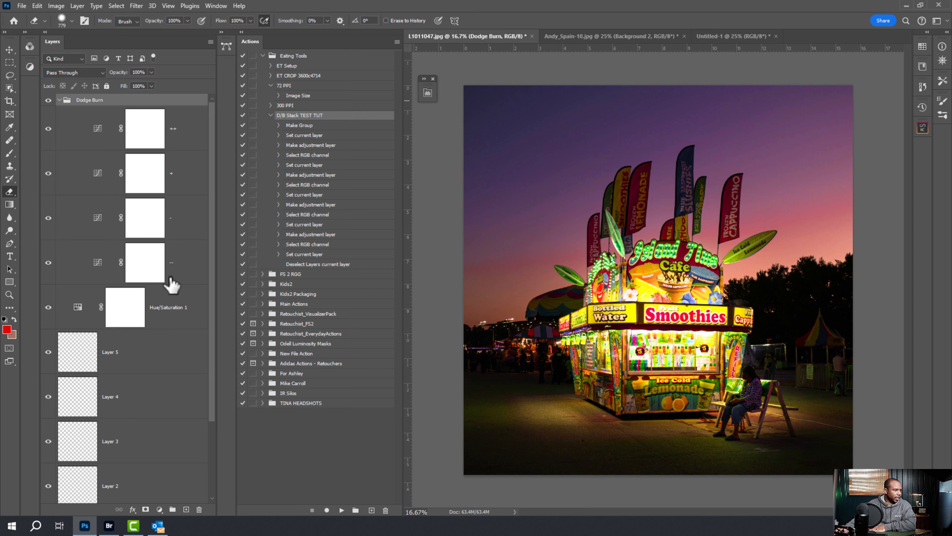
pyautogui.click(293, 265)
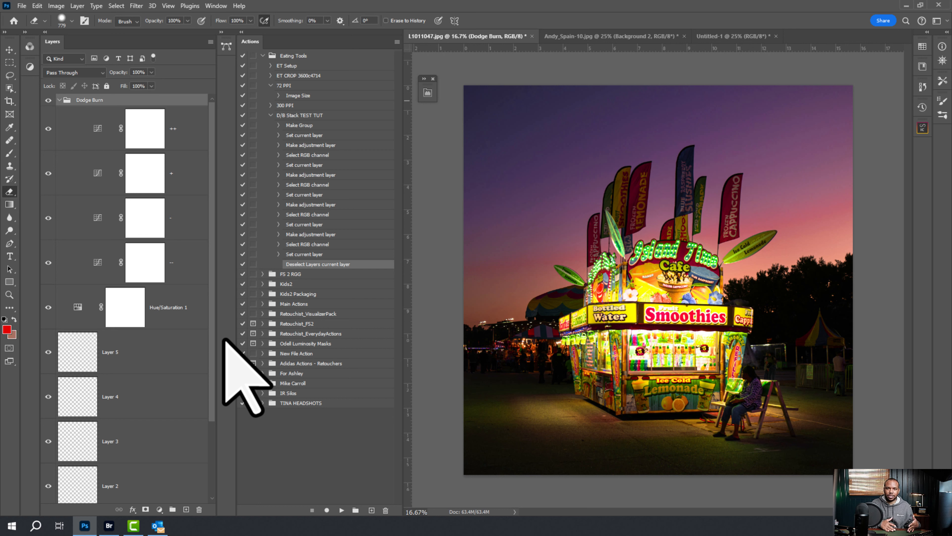
pyautogui.scroll(-3, 199, 458)
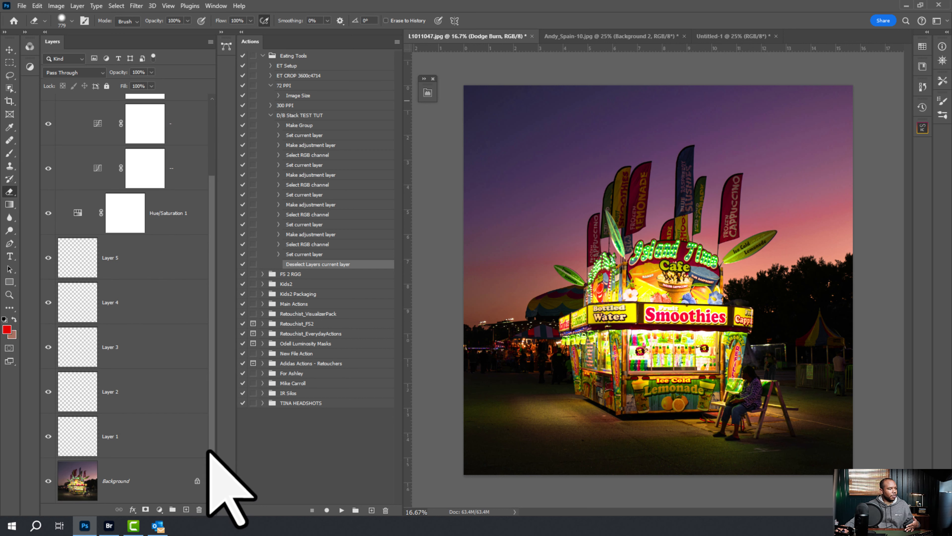
pyautogui.scroll(3, 203, 448)
pyautogui.click(59, 99)
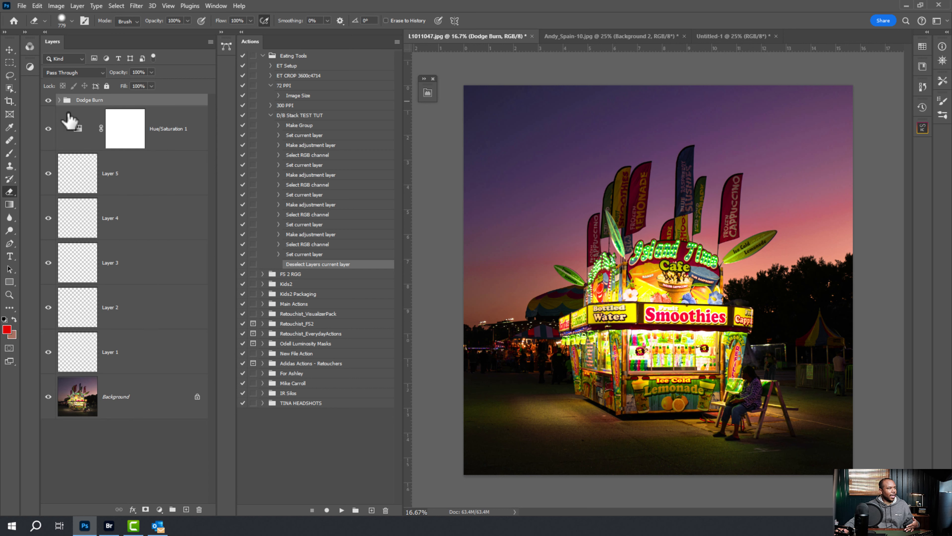
pyautogui.click(148, 442)
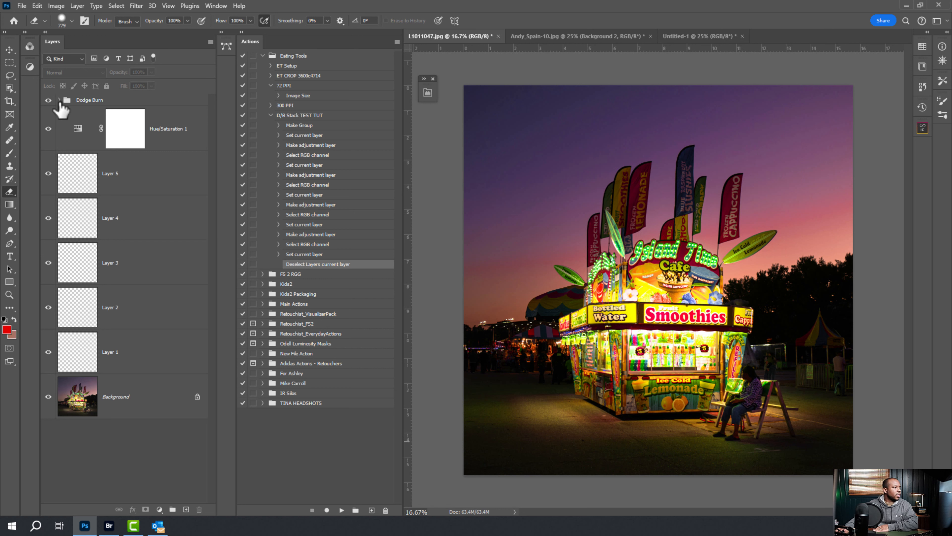
pyautogui.click(59, 100)
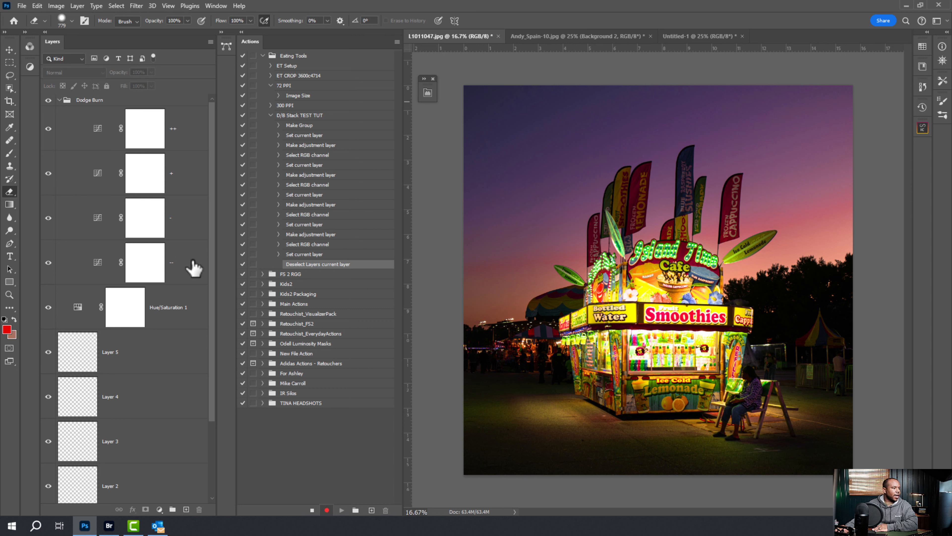
# Darken the "--" Curves layer by lowering its RGB curve to about input 171, output 82
pyautogui.click(193, 275)
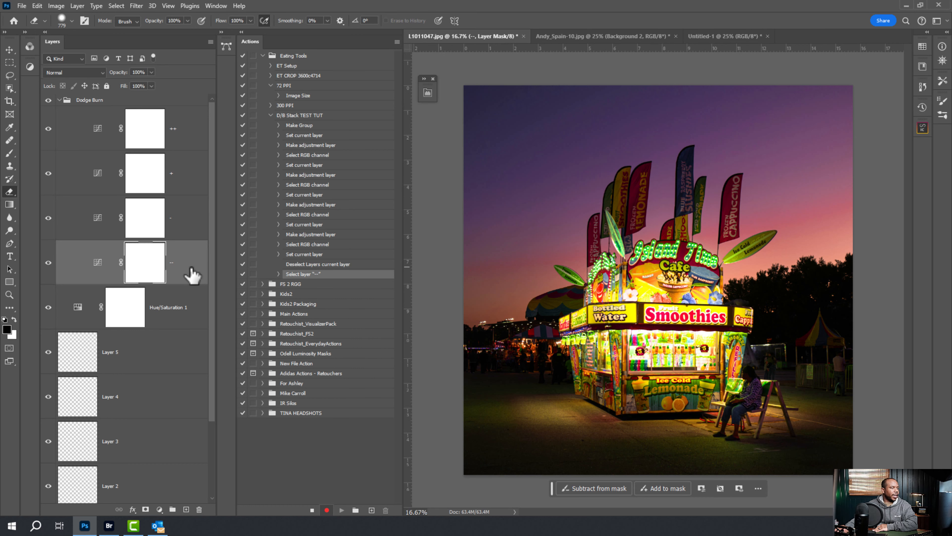
pyautogui.doubleClick(97, 262)
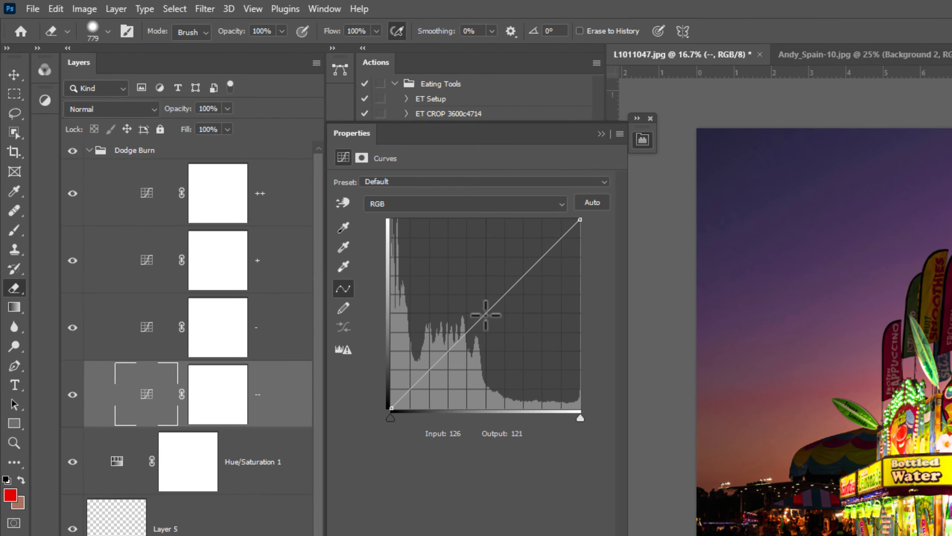
pyautogui.moveTo(334, 218); pyautogui.dragTo(357, 239)
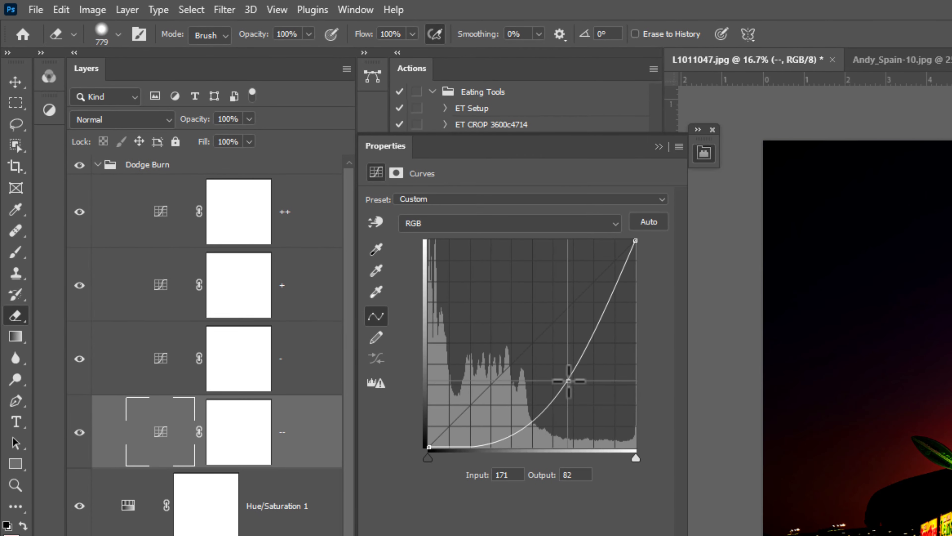
# Fine-tune the "--" layer's RGB curve point to input 169, output 84, and move the Properties panel clear of the Actions list
pyautogui.moveTo(568, 381)
pyautogui.mouseDown()
pyautogui.moveTo(559, 376)
pyautogui.moveTo(567, 379)
pyautogui.mouseUp()
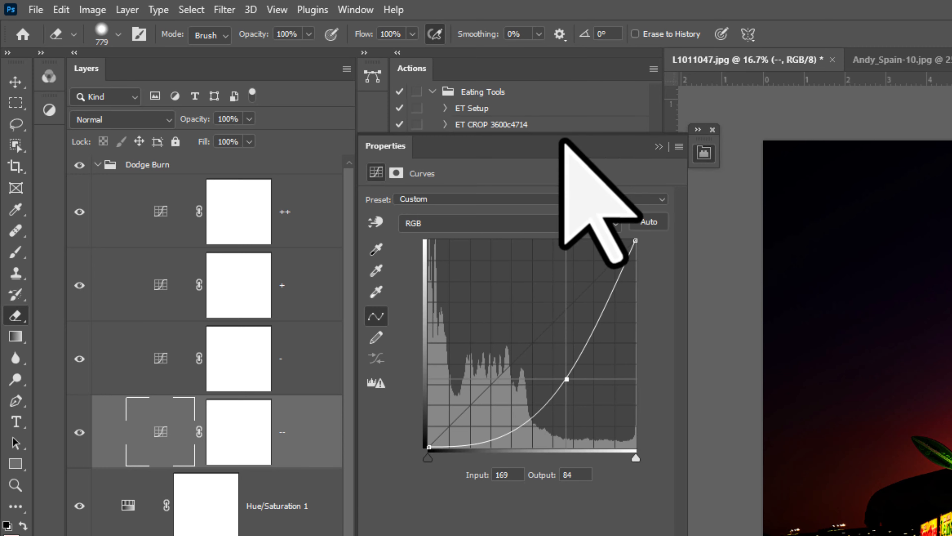
pyautogui.moveTo(373, 148); pyautogui.dragTo(712, 150)
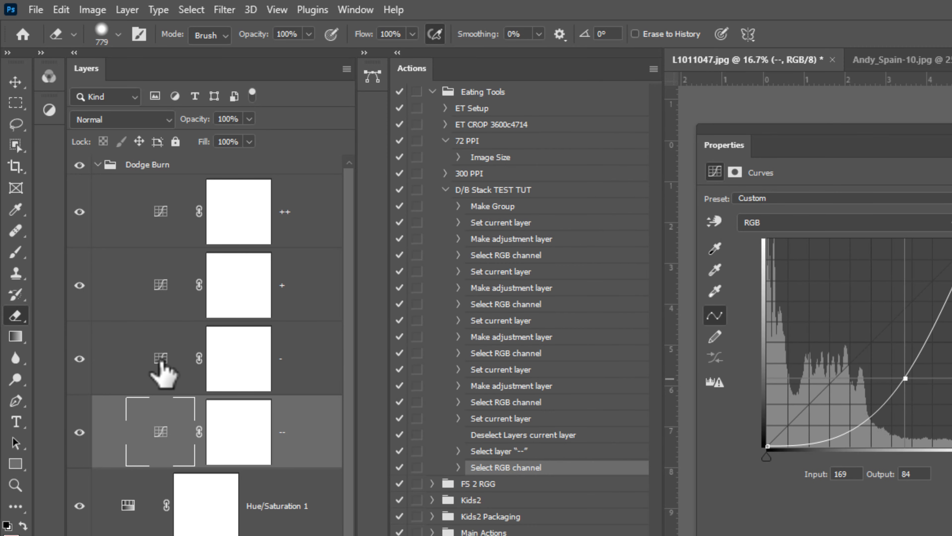
# Darken the "-" Curves layer by lowering its RGB curve to about input 148, output 102
pyautogui.click(309, 363)
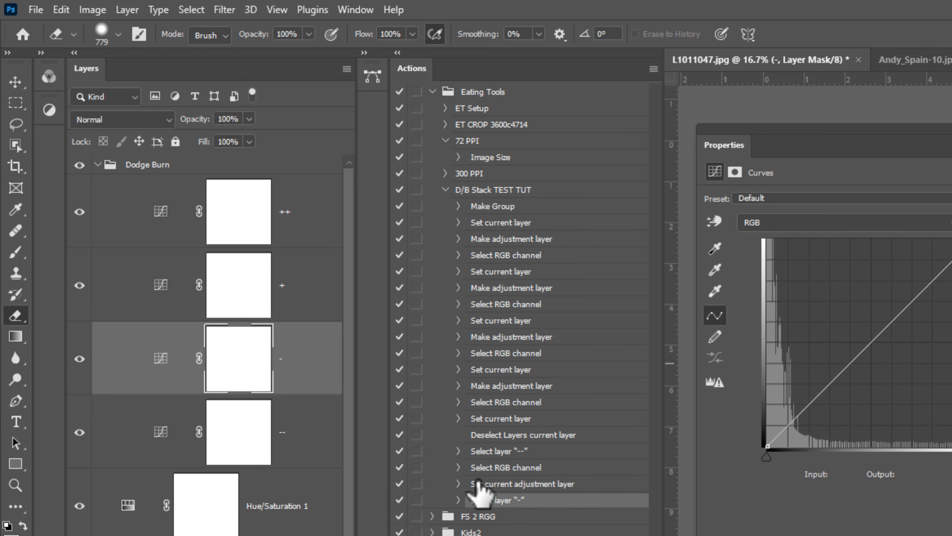
pyautogui.click(182, 365)
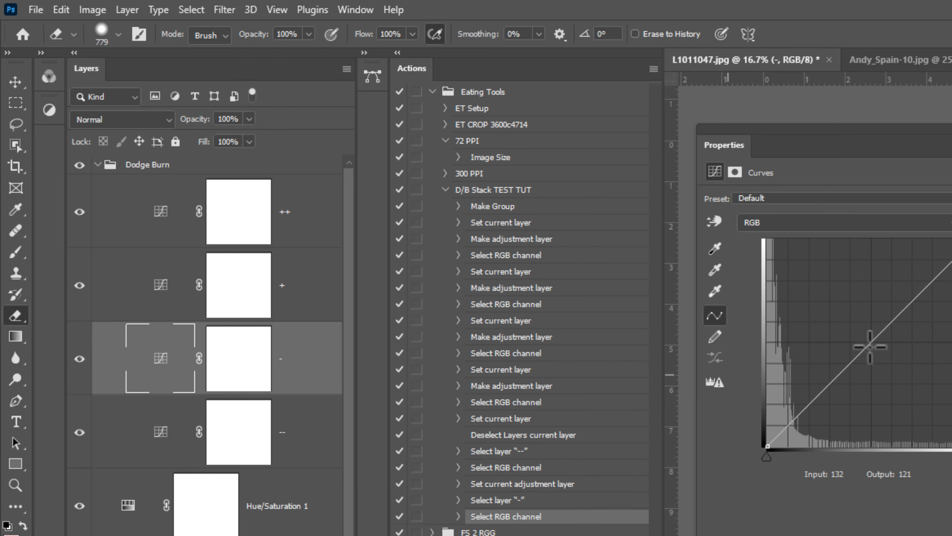
pyautogui.moveTo(866, 346); pyautogui.dragTo(888, 364)
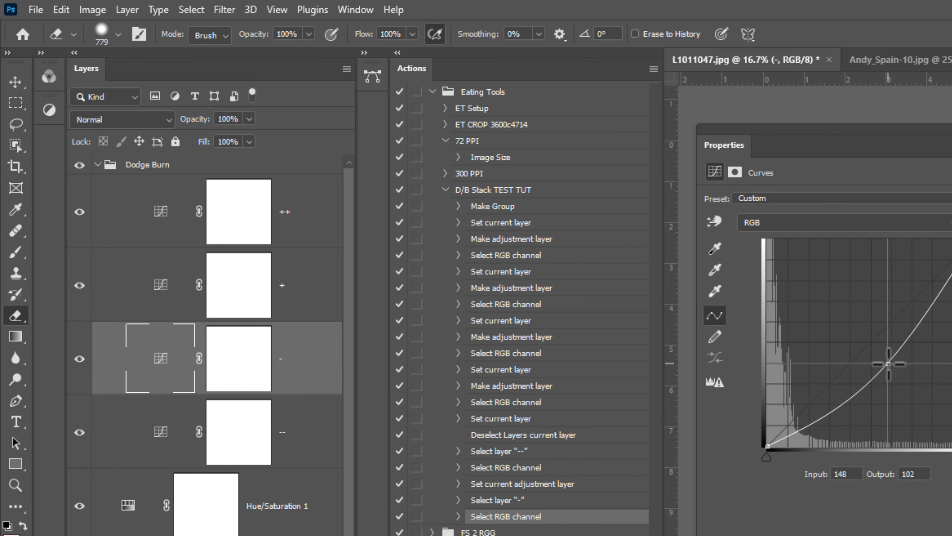
# Brighten the "+" Curves layer by raising its RGB curve to about input 97, output 146
pyautogui.click(318, 298)
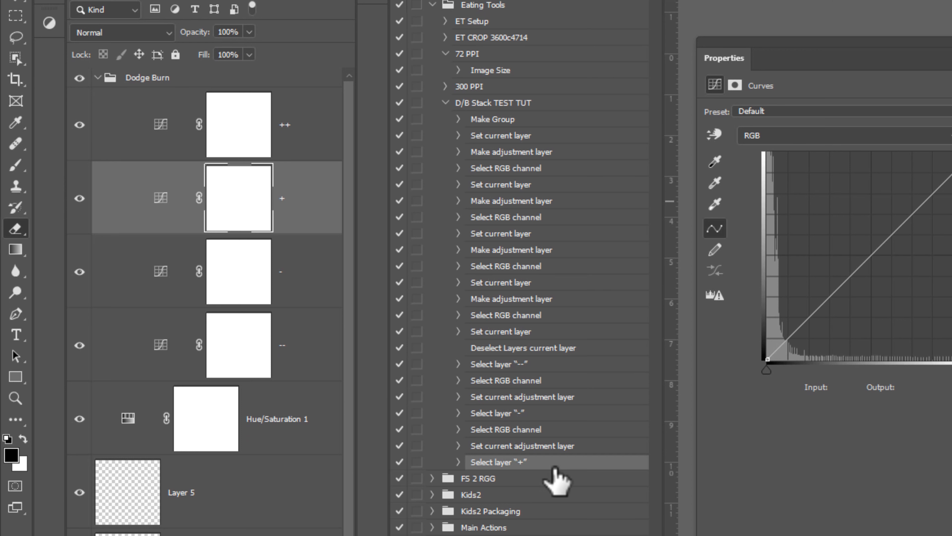
pyautogui.click(162, 198)
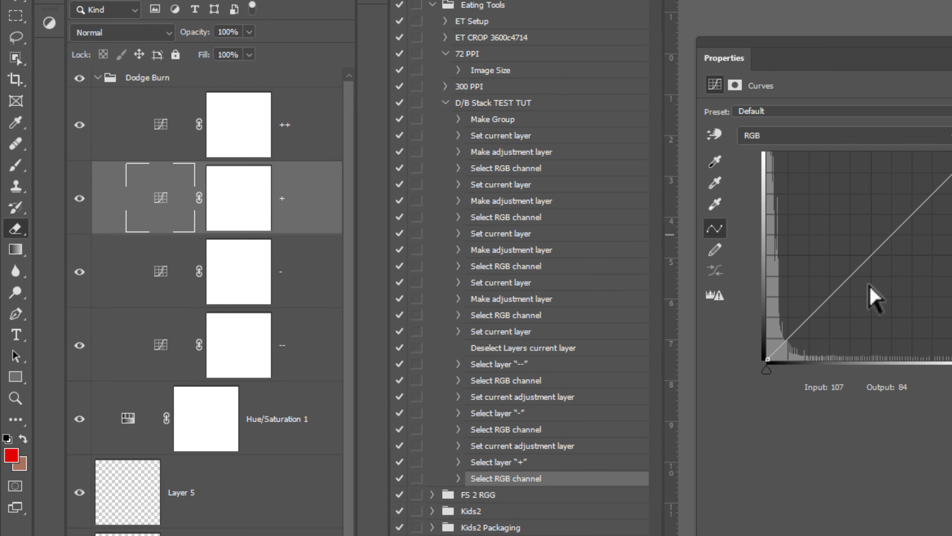
pyautogui.moveTo(869, 258); pyautogui.dragTo(847, 240)
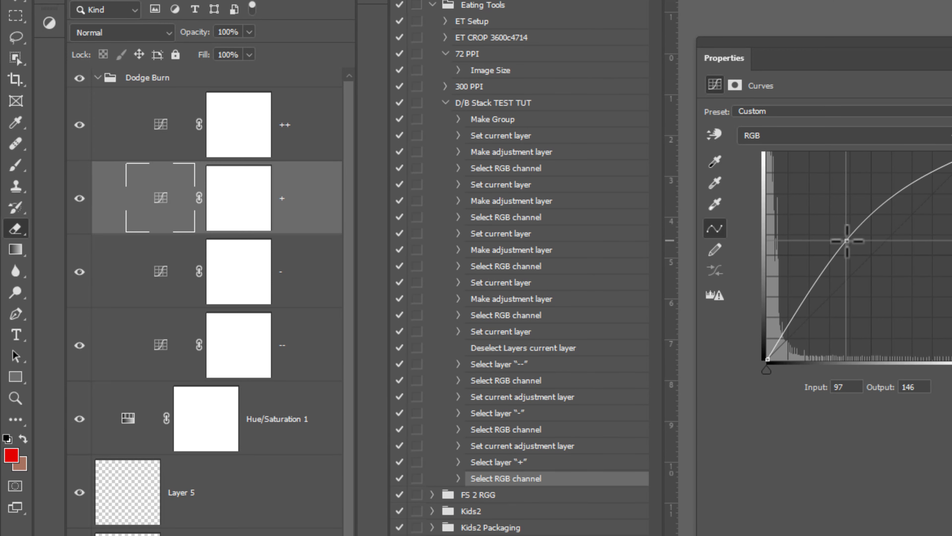
# Brighten the "++" Curves layer by raising its RGB curve to about input 74, output 174, and deselect all layers
pyautogui.click(308, 129)
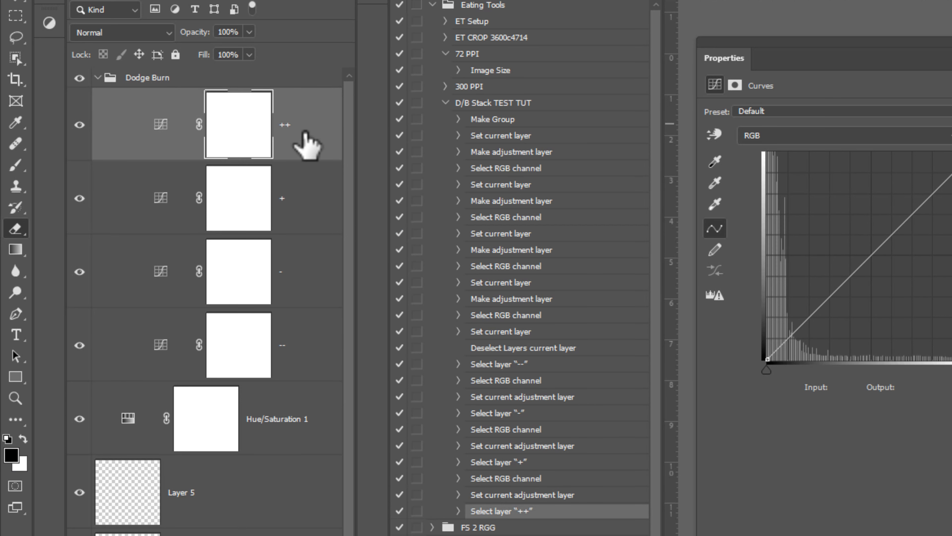
pyautogui.moveTo(872, 256); pyautogui.dragTo(828, 218)
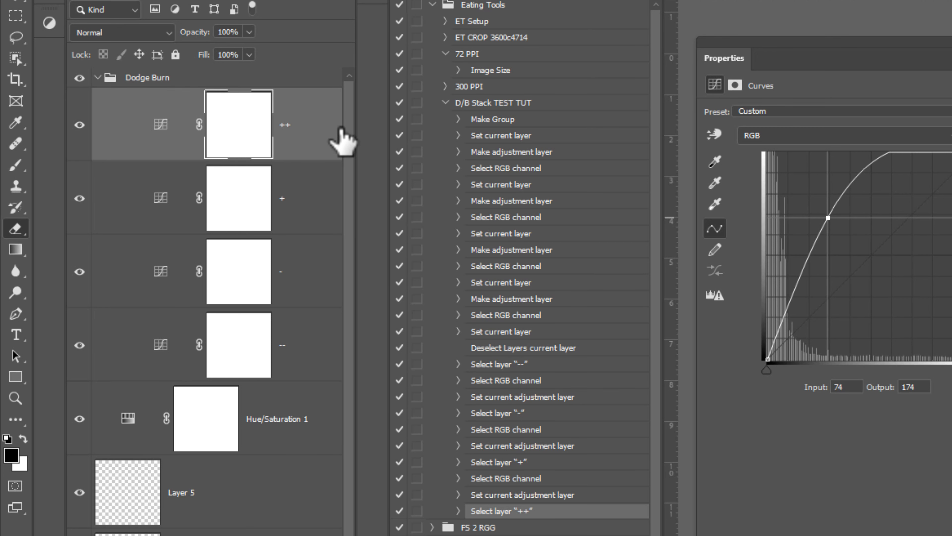
pyautogui.click(98, 78)
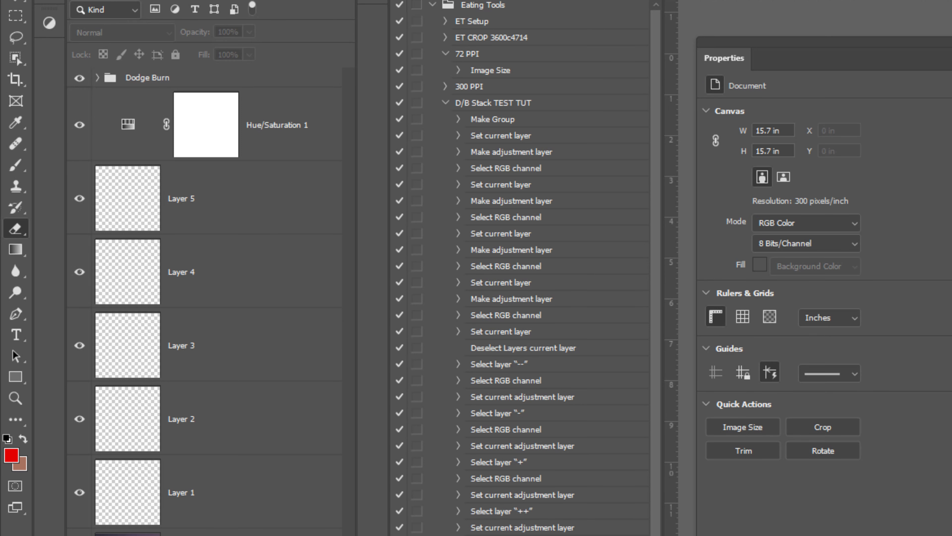
pyautogui.click(99, 78)
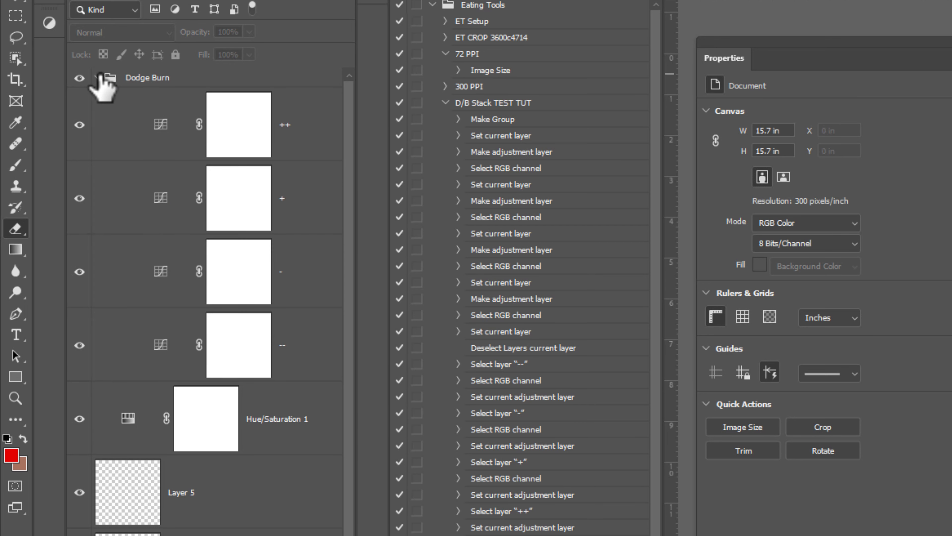
# Set the blend mode of the "++" and "+" Curves layers to Luminosity
pyautogui.click(327, 142)
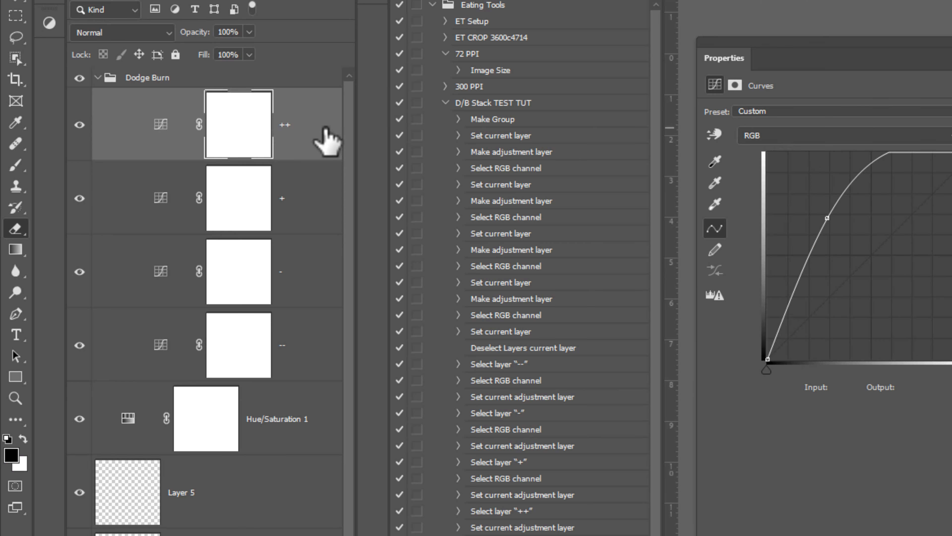
pyautogui.click(147, 33)
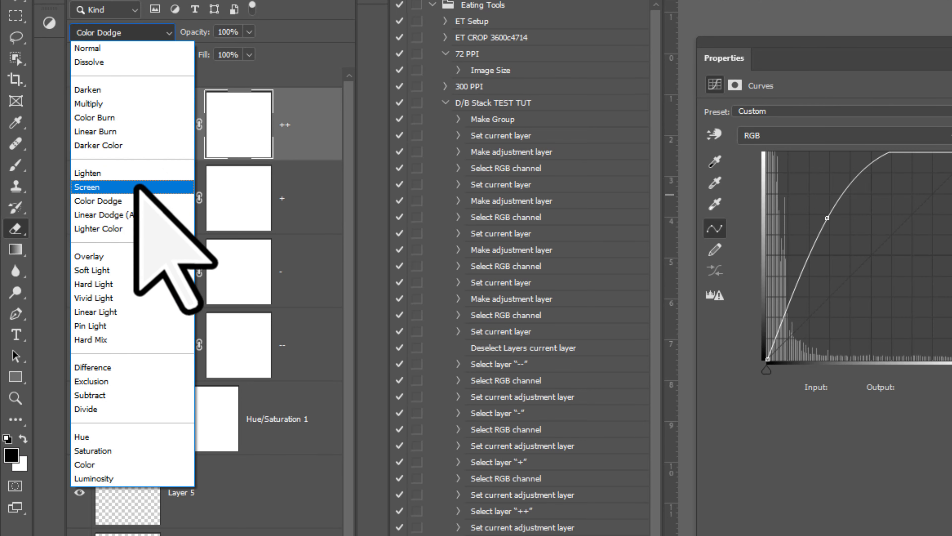
pyautogui.click(105, 478)
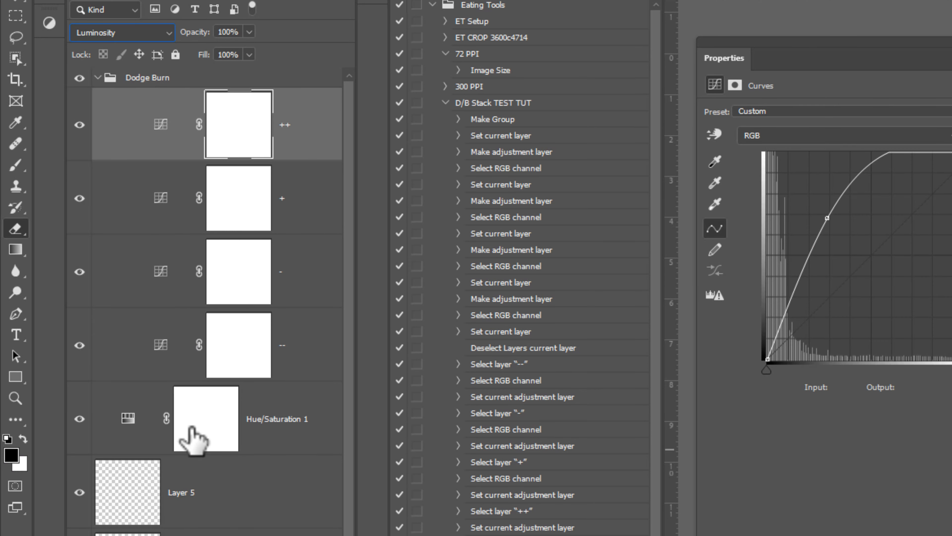
pyautogui.click(312, 202)
pyautogui.click(122, 33)
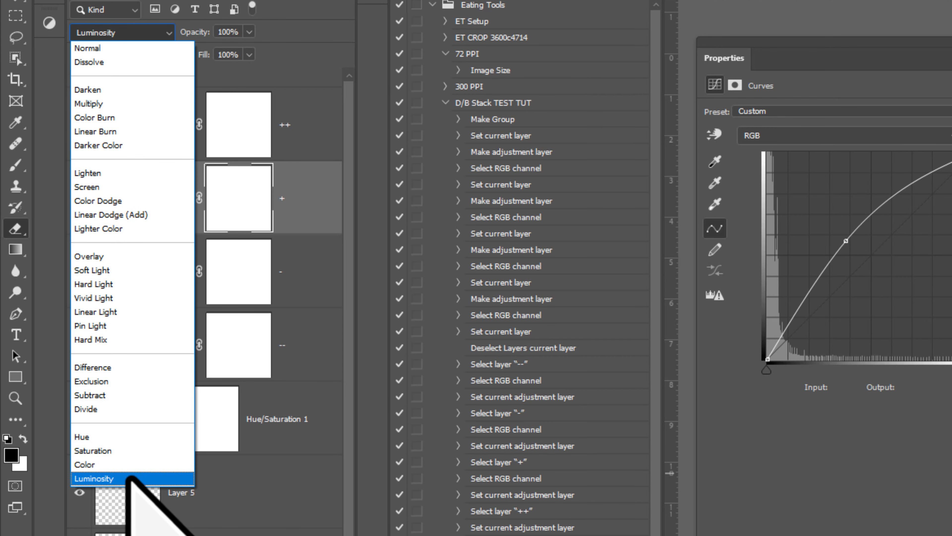
pyautogui.click(127, 479)
# Set the blend mode of the "-" and "--" Curves layers to Luminosity
pyautogui.click(298, 267)
pyautogui.click(111, 33)
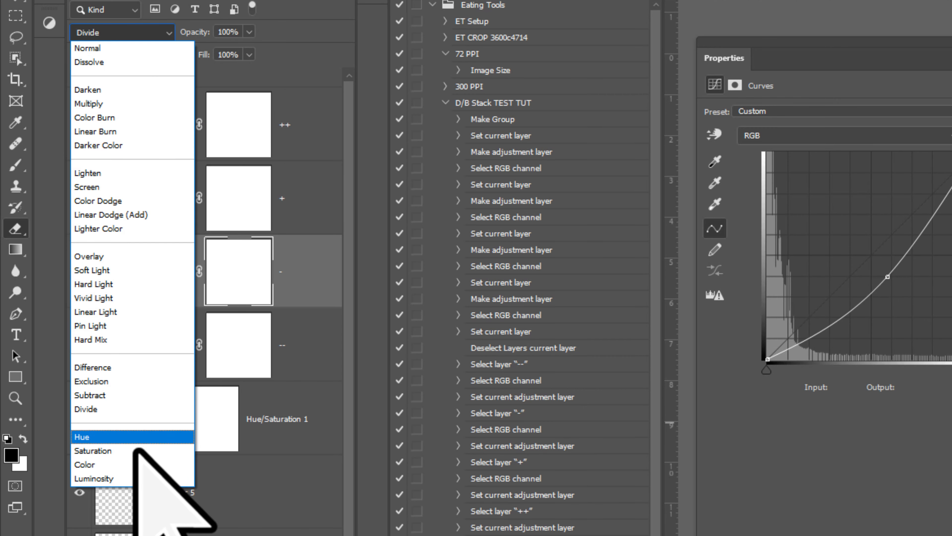
pyautogui.click(112, 477)
pyautogui.click(314, 361)
pyautogui.click(159, 38)
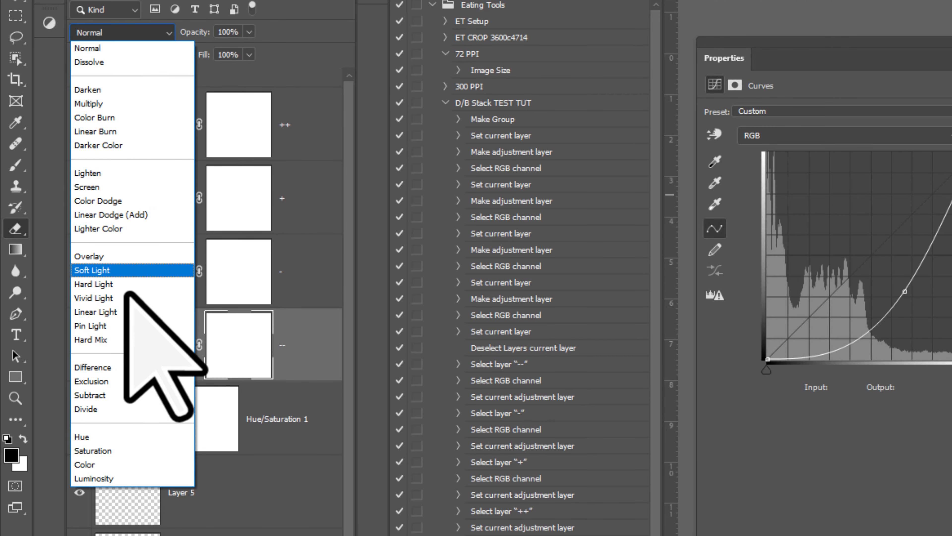
pyautogui.click(120, 476)
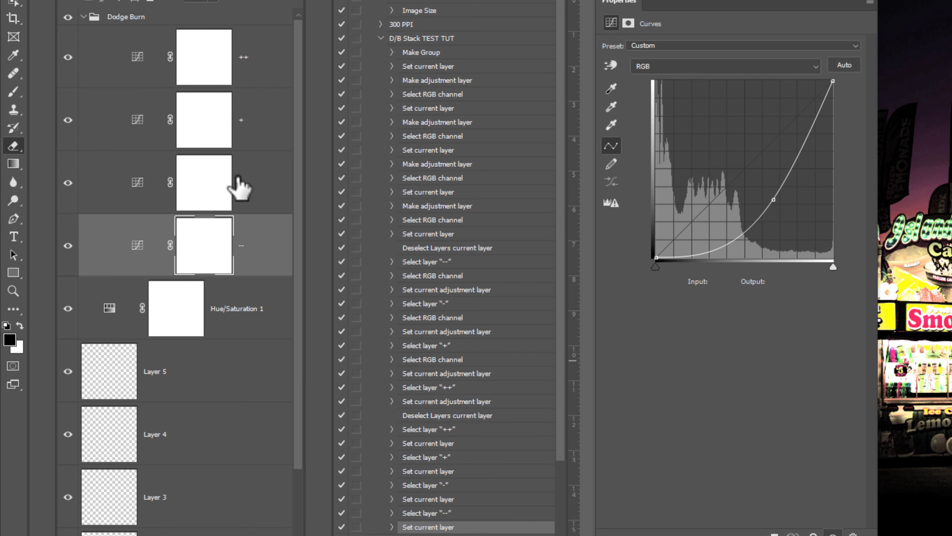
# Finish the action recording with the Dodge Burn group collapsed and no layer selected
pyautogui.click(84, 17)
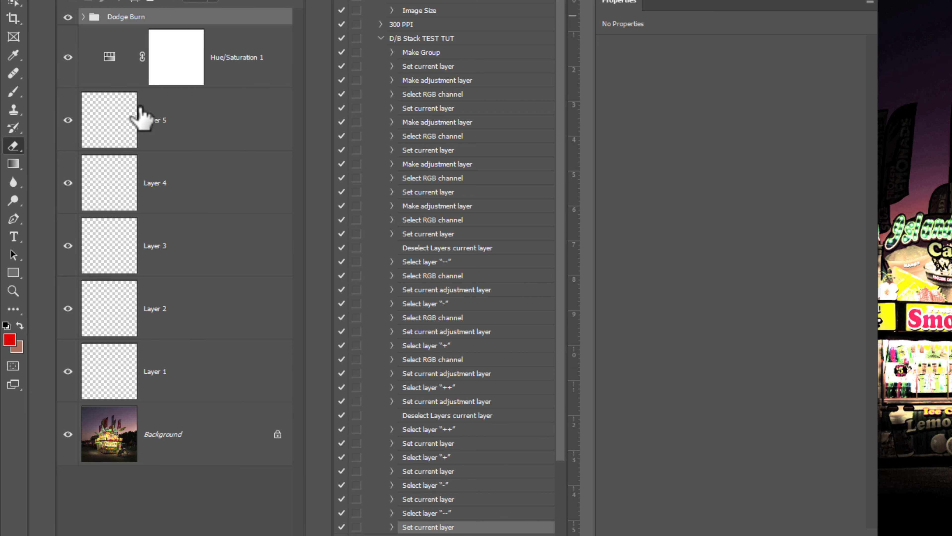
pyautogui.click(183, 524)
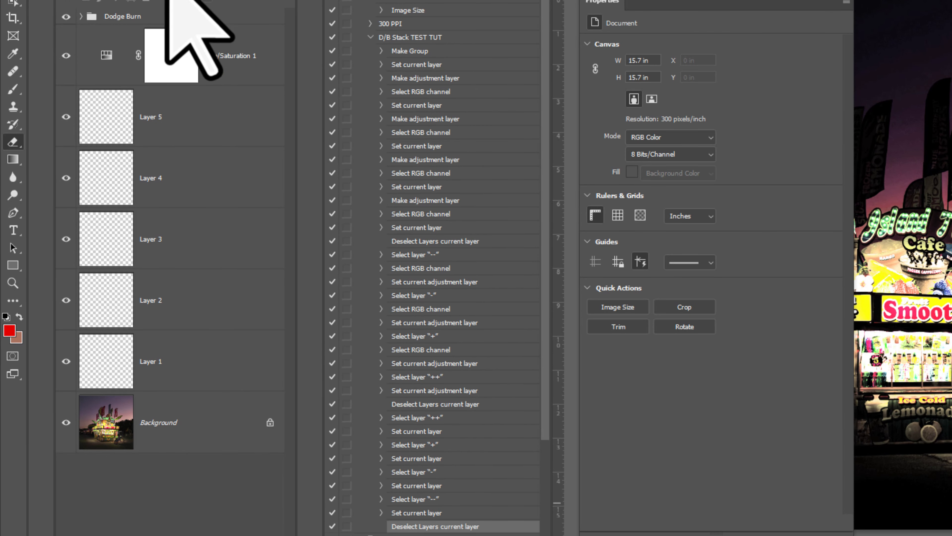
# Delete the Dodge Burn group and replay the D/B Stack TEST TUT action above Hue/Saturation 1, checking each Curves layer
pyautogui.click(229, 17)
pyautogui.press('Delete')
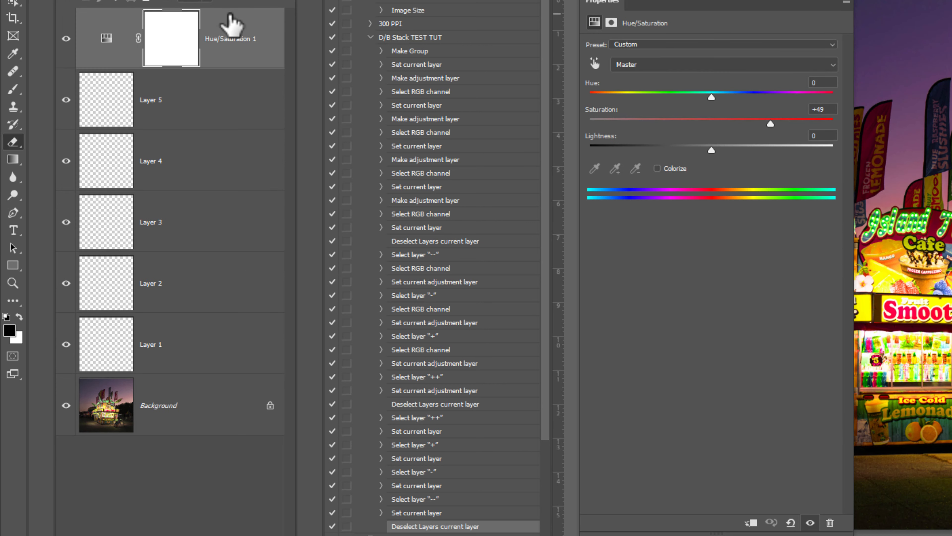
pyautogui.click(449, 39)
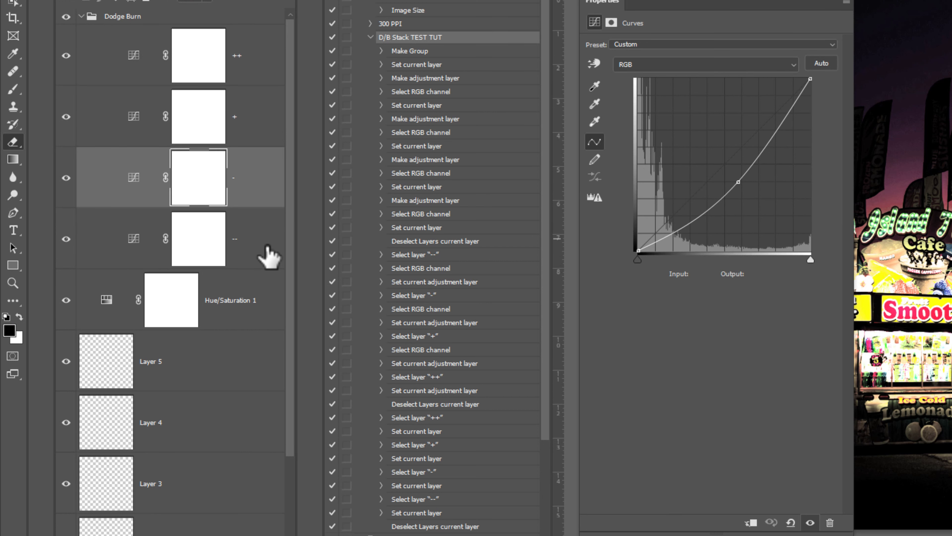
pyautogui.click(217, 63)
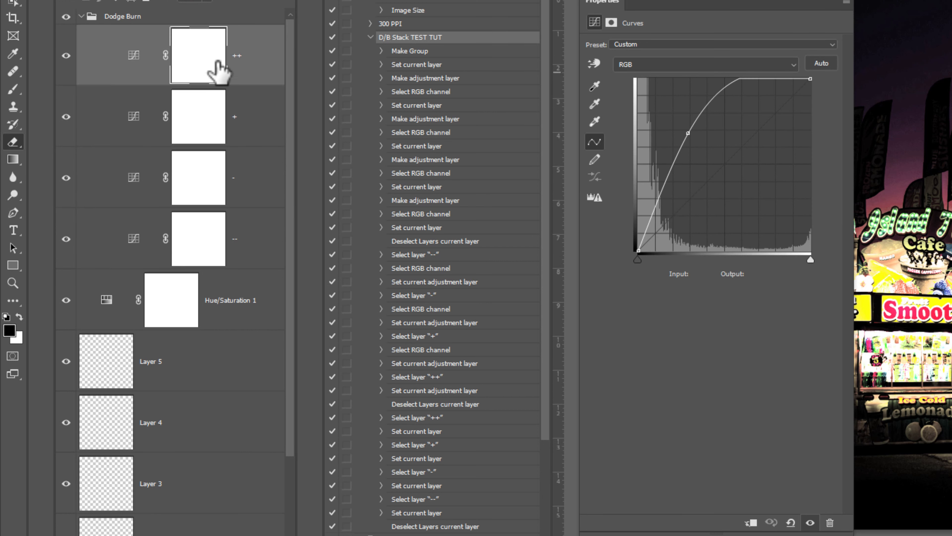
pyautogui.click(271, 119)
pyautogui.click(272, 177)
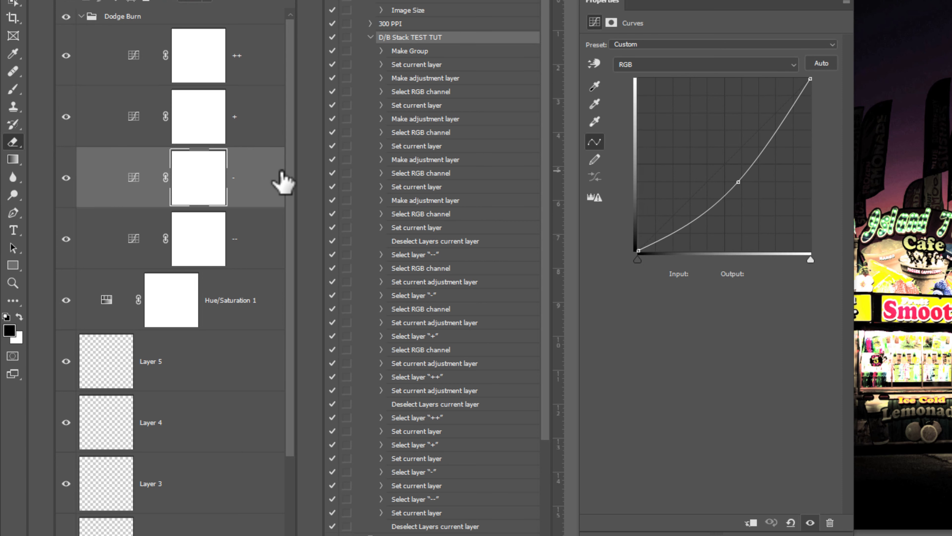
pyautogui.click(272, 247)
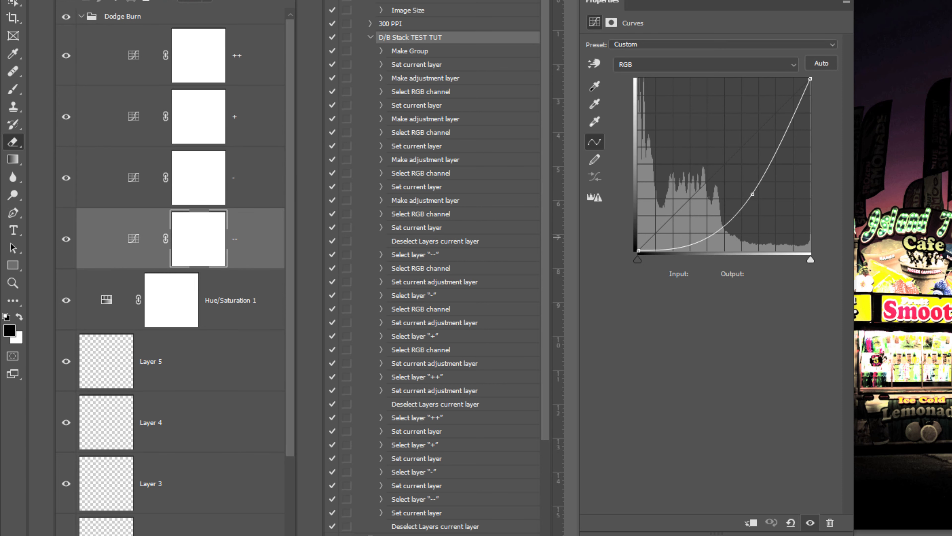
# Delete the Dodge Burn group above Hue/Saturation 1 and replay the action with Layer 2 selected, checking each Curves layer
pyautogui.click(80, 17)
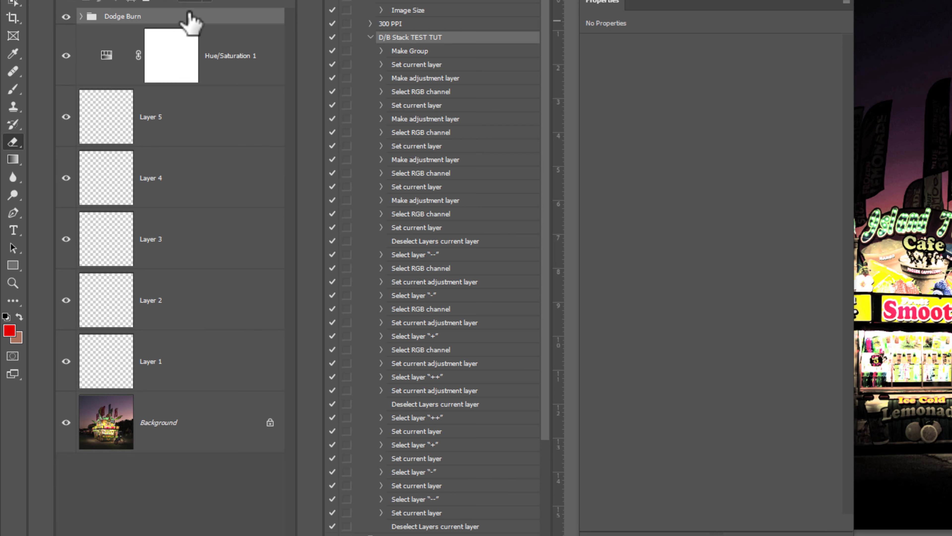
pyautogui.press('Delete')
pyautogui.click(210, 265)
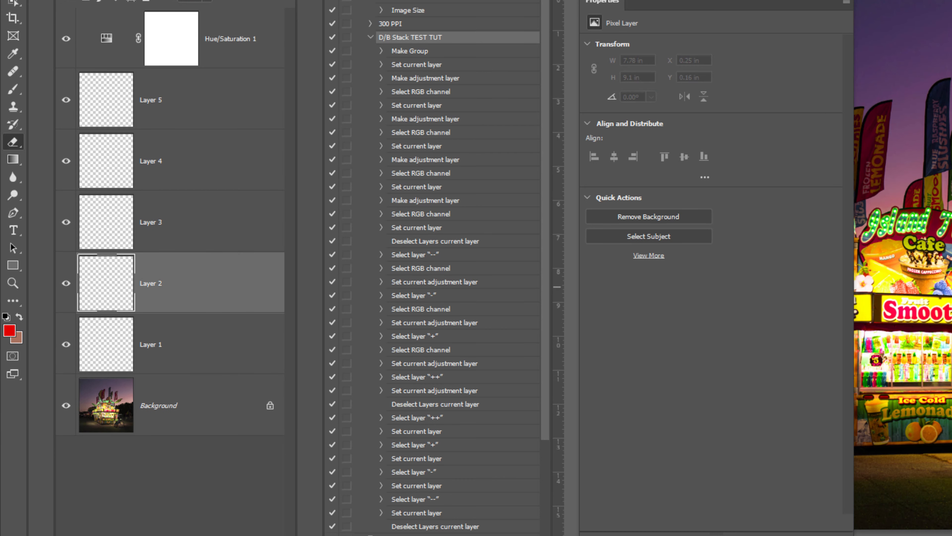
pyautogui.click(433, 534)
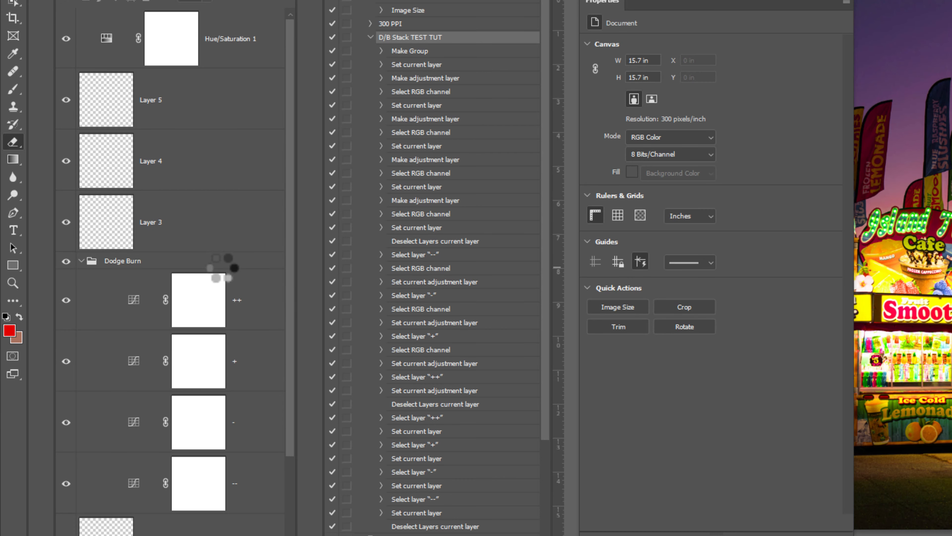
pyautogui.moveTo(290, 329); pyautogui.dragTo(288, 410)
pyautogui.click(265, 206)
pyautogui.click(258, 255)
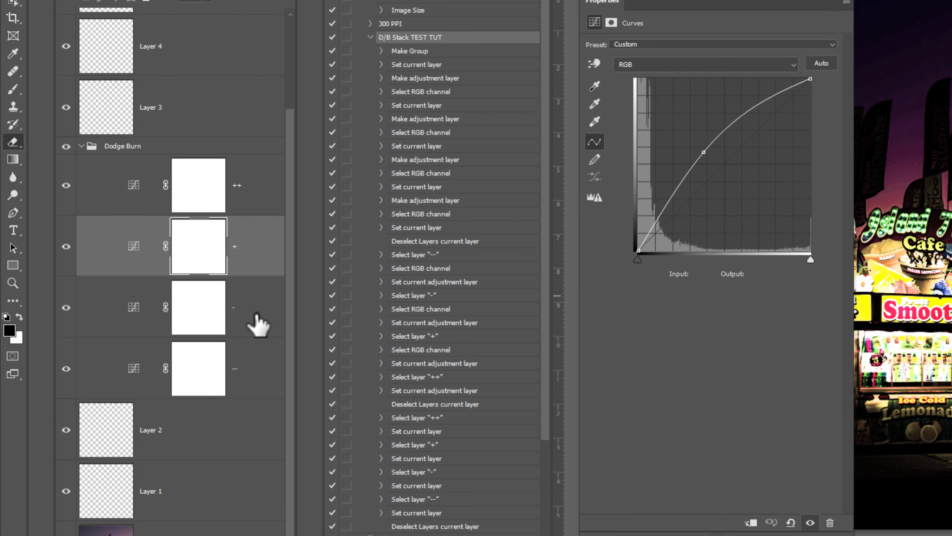
pyautogui.click(257, 315)
pyautogui.click(266, 366)
pyautogui.click(271, 188)
# Delete the Dodge Burn group above Layer 2 and leave no layer selected
pyautogui.click(188, 149)
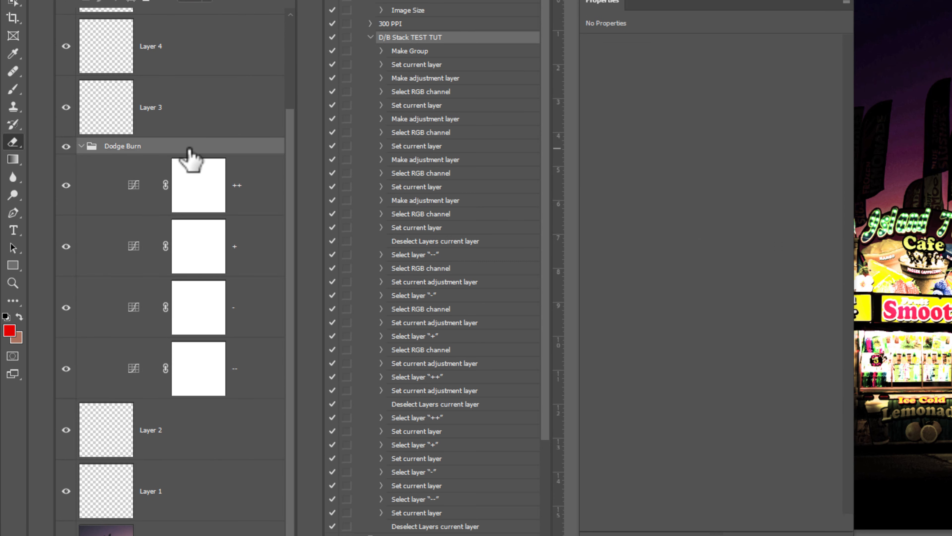
pyautogui.press('Delete')
pyautogui.click(202, 526)
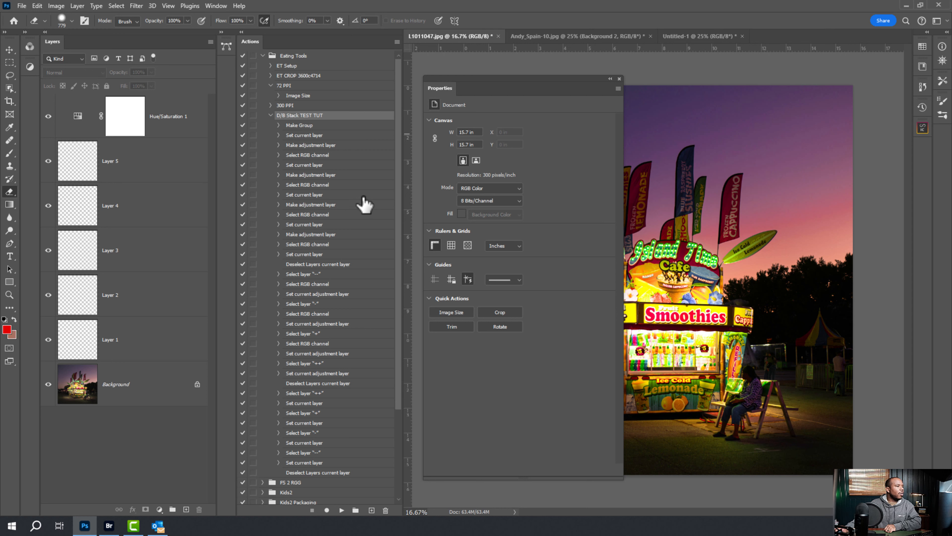
# Collapse the D/B Stack TEST TUT steps and start recording a new action named Fill Black Test in the Eating Tools set
pyautogui.click(270, 115)
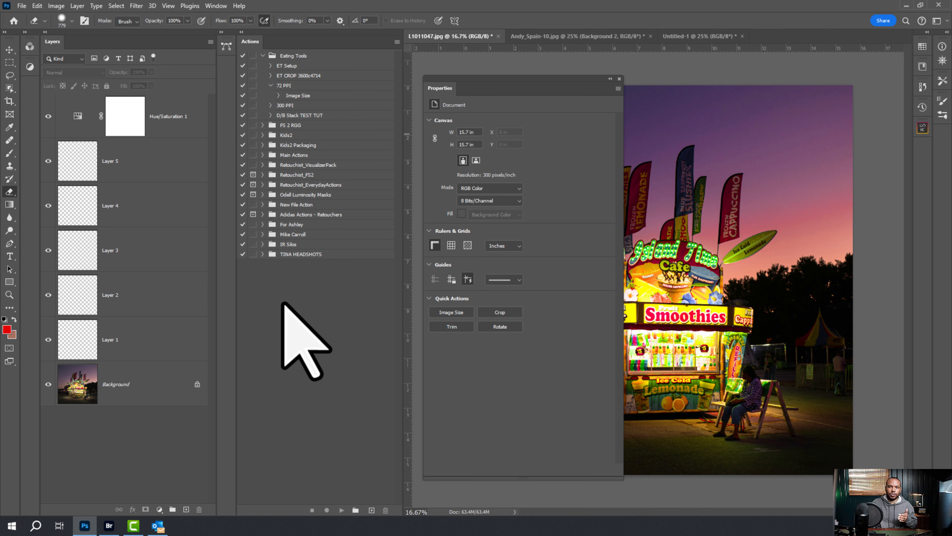
pyautogui.click(372, 510)
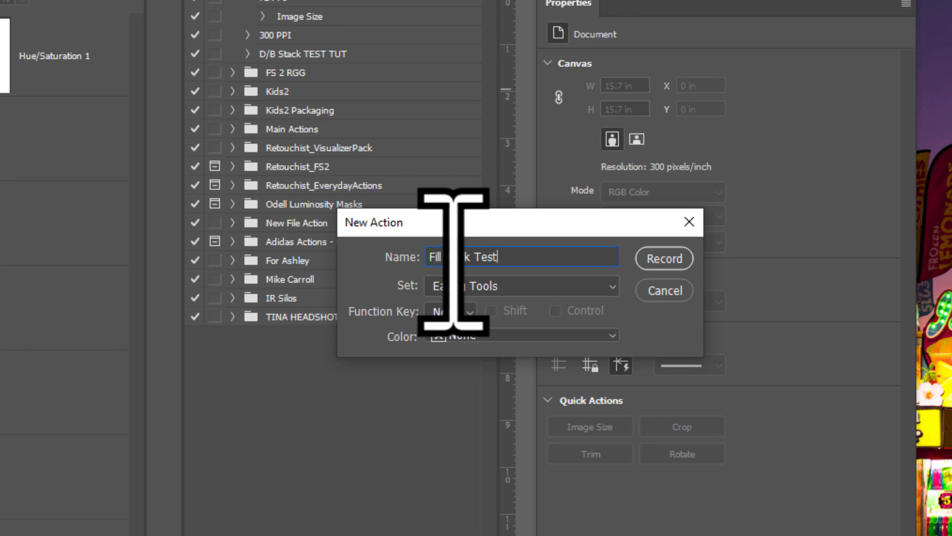
pyautogui.click(651, 259)
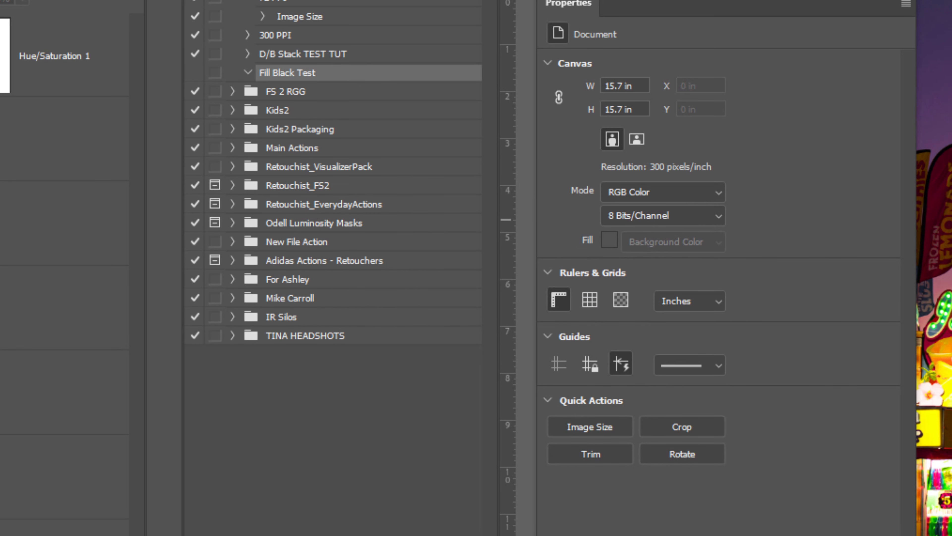
# Record creating a new layer above Hue/Saturation 1 and filling it with Black in Normal mode at 100% opacity
pyautogui.click(106, 38)
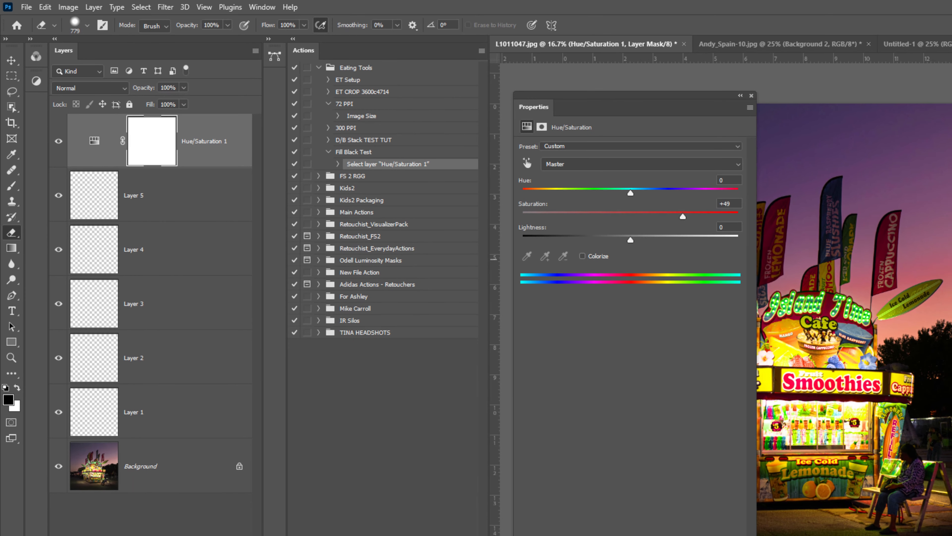
pyautogui.hotkey('ctrl', 'shift', 'alt', 'n')
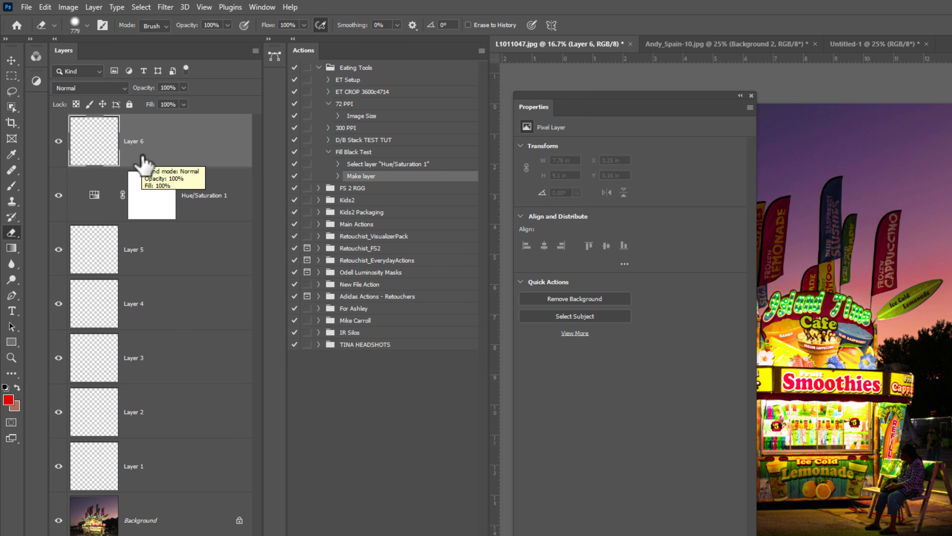
pyautogui.hotkey('shift', 'F5')
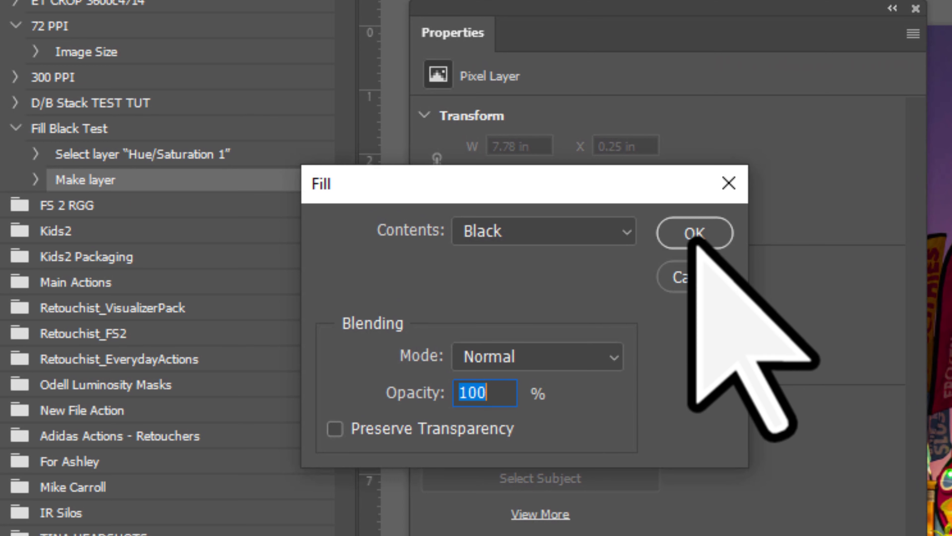
pyautogui.click(693, 240)
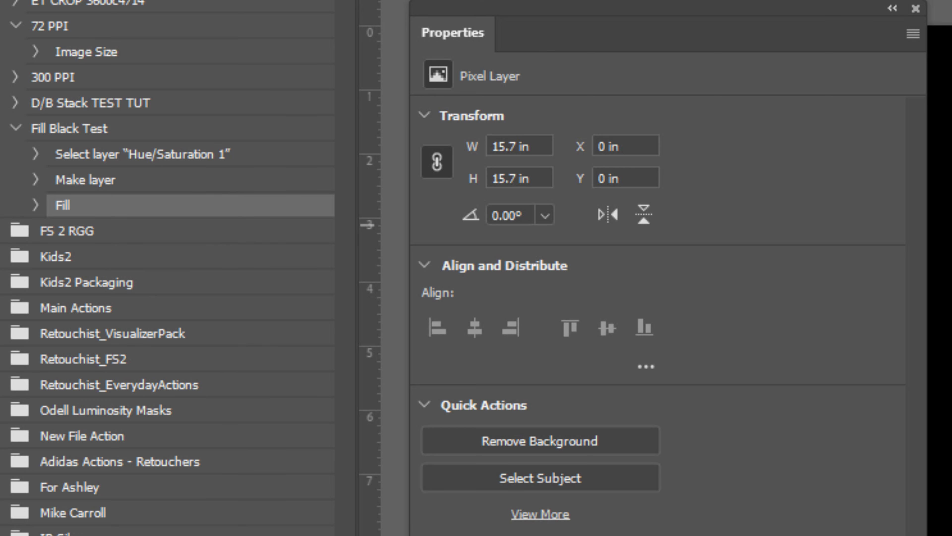
# Remove the Select layer and Make layer steps from the Fill Black Test action and check the Fill step's settings
pyautogui.click(149, 177)
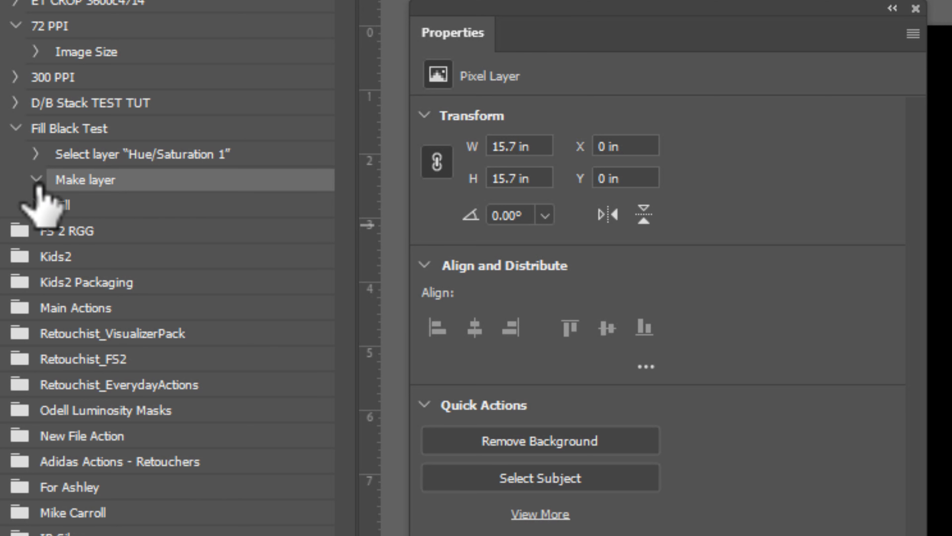
pyautogui.click(36, 153)
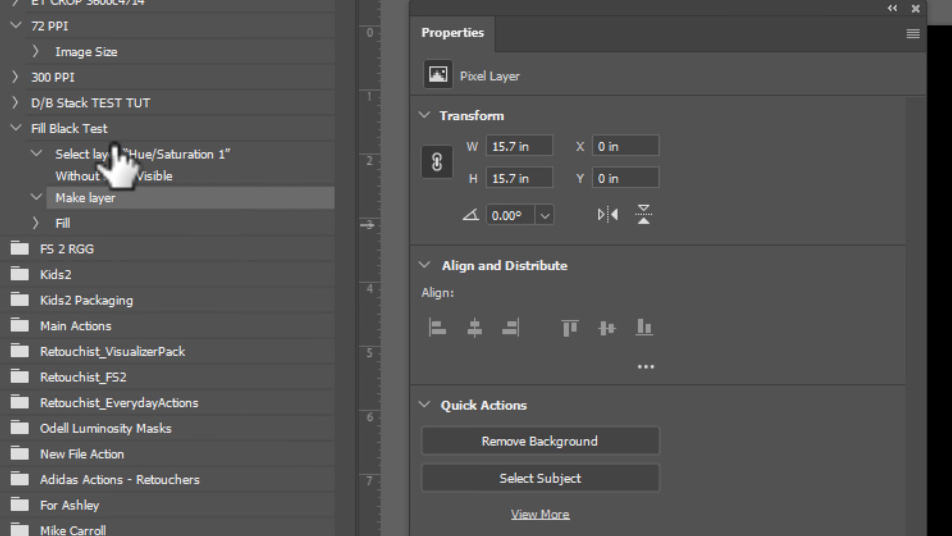
pyautogui.moveTo(109, 157); pyautogui.dragTo(322, 535)
pyautogui.click(37, 153)
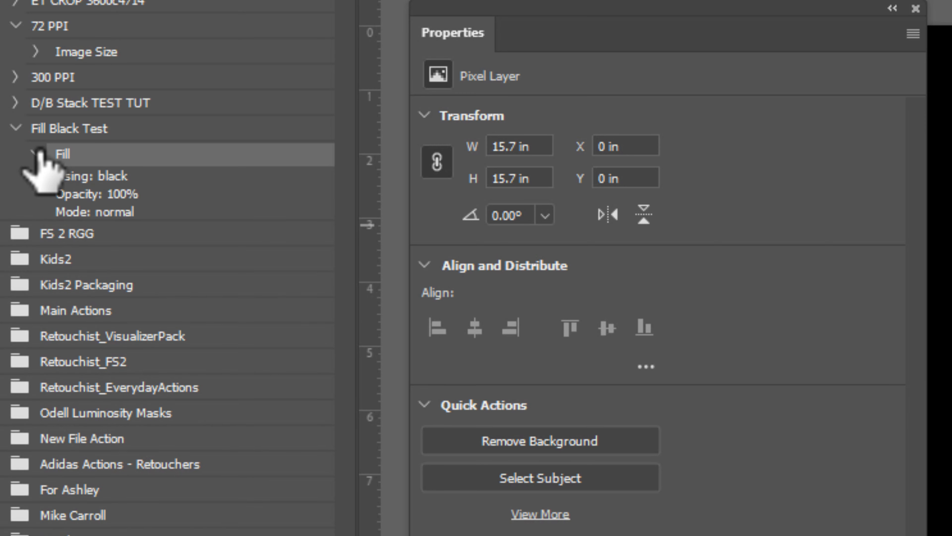
pyautogui.click(37, 153)
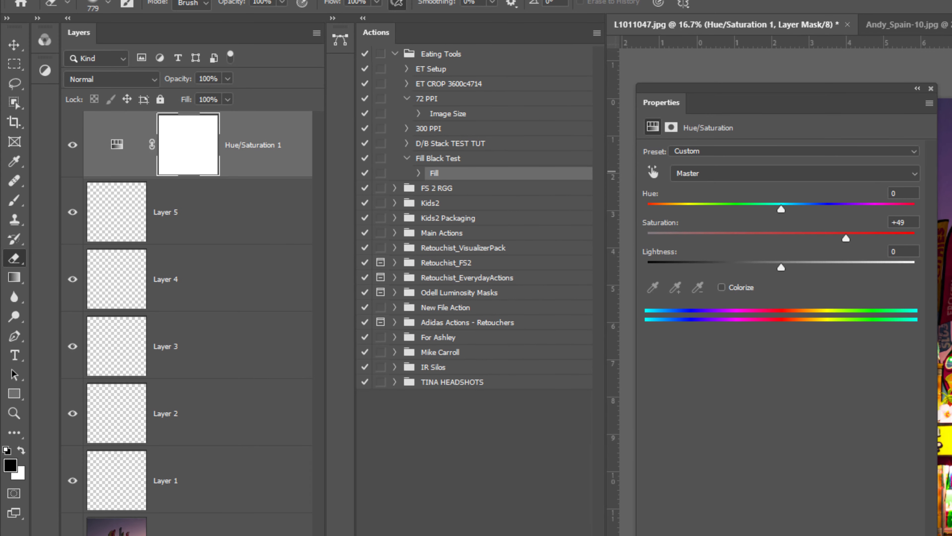
# Add a new layer above Hue/Saturation 1 and replay Fill Black Test on it and on the Hue/Saturation 1 mask
pyautogui.hotkey('ctrl', 'shift', 'alt', 'n')
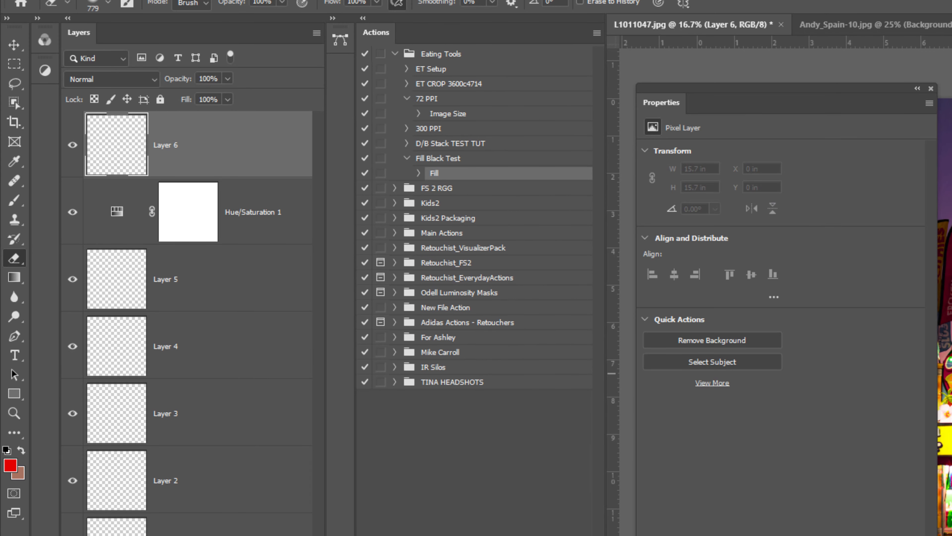
pyautogui.press('F2')
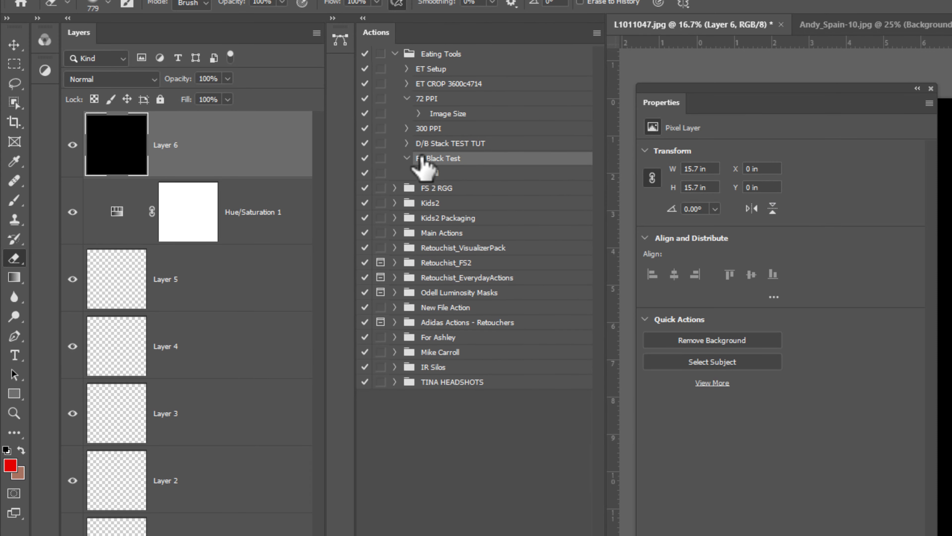
pyautogui.click(186, 223)
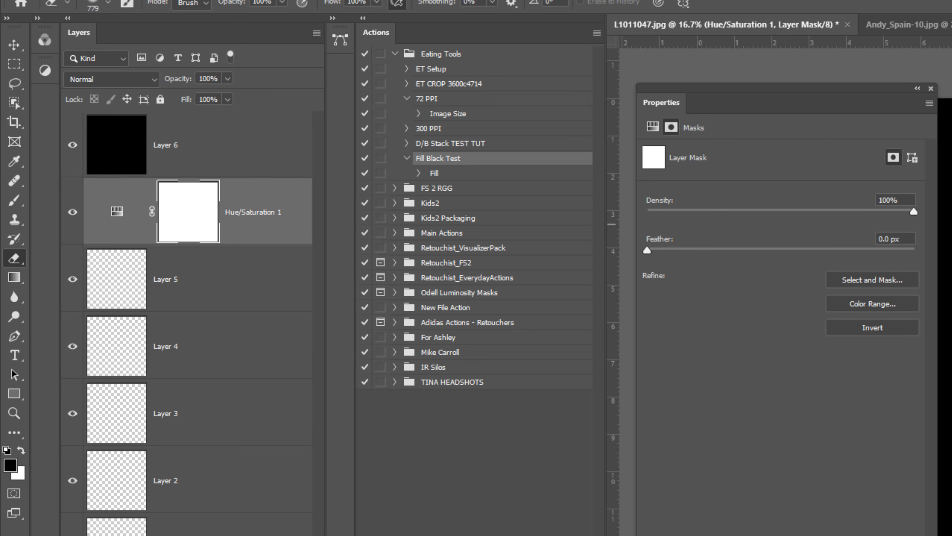
pyautogui.press('F2')
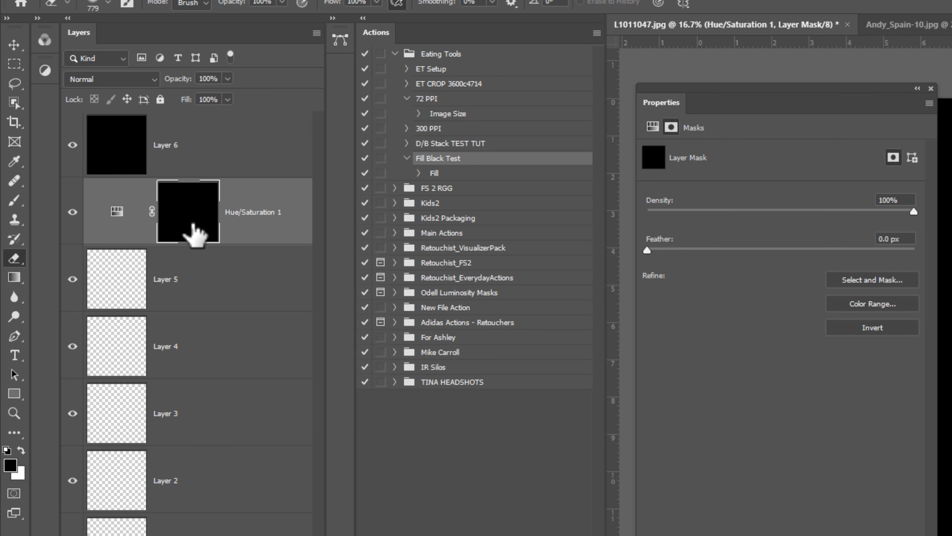
# Delete Layer 6 and Hue/Saturation 1, and start recording a new action named Fill White Test in the Eating Tools set
pyautogui.click(258, 165)
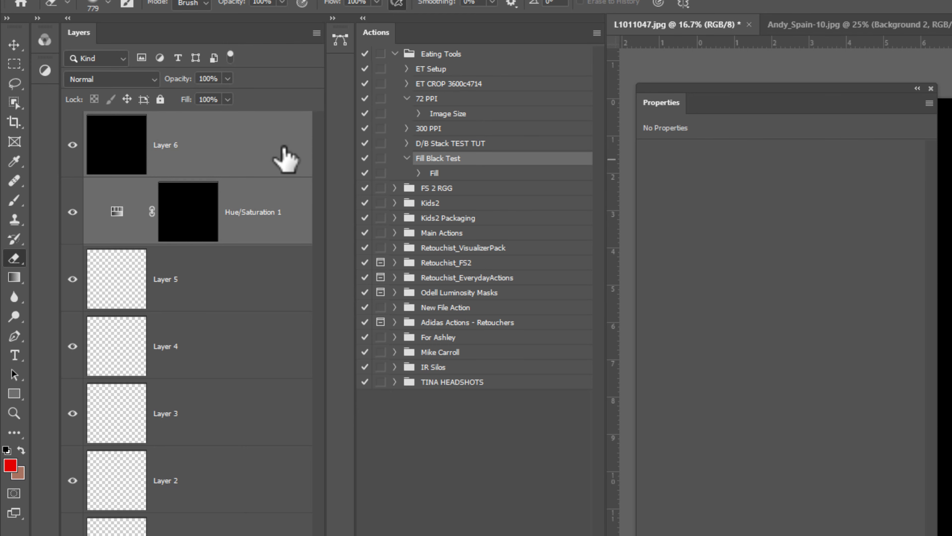
pyautogui.press('Delete')
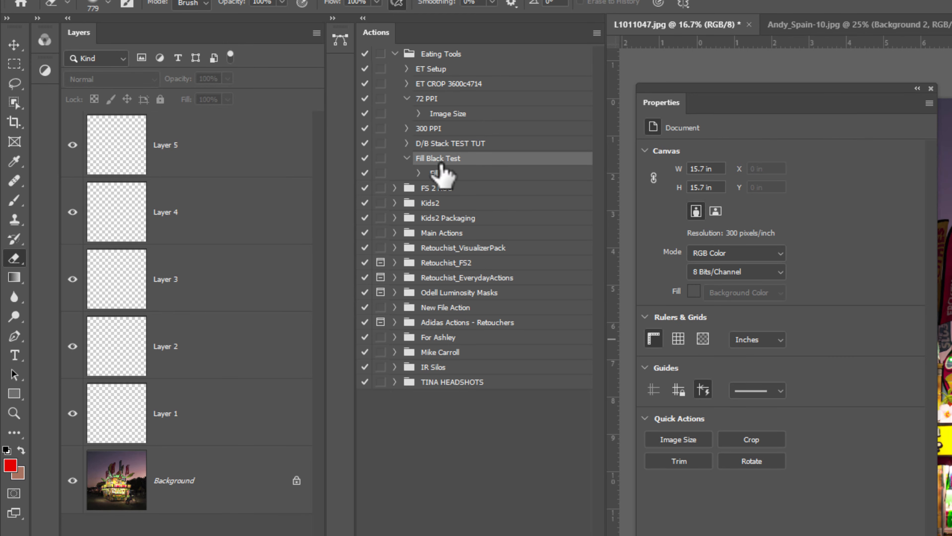
pyautogui.click(554, 534)
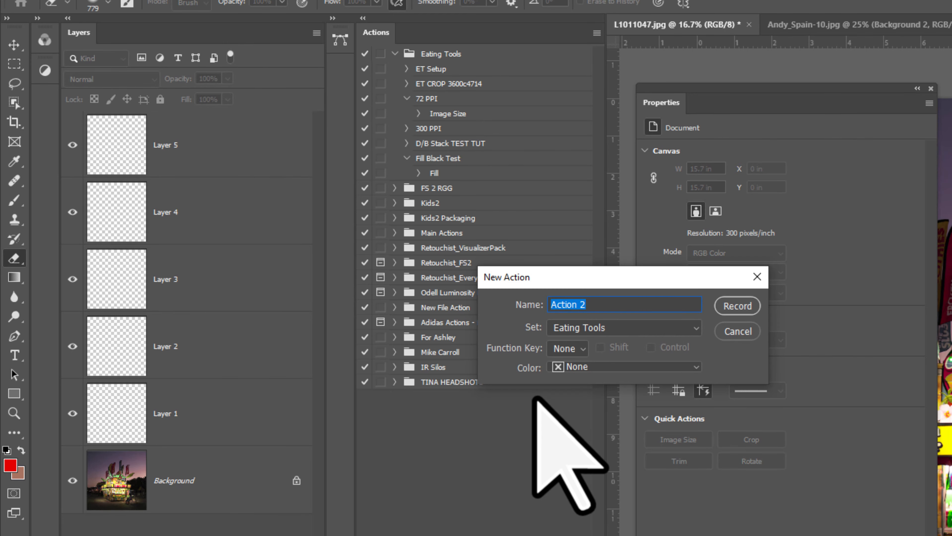
pyautogui.write('Fill White Tes')
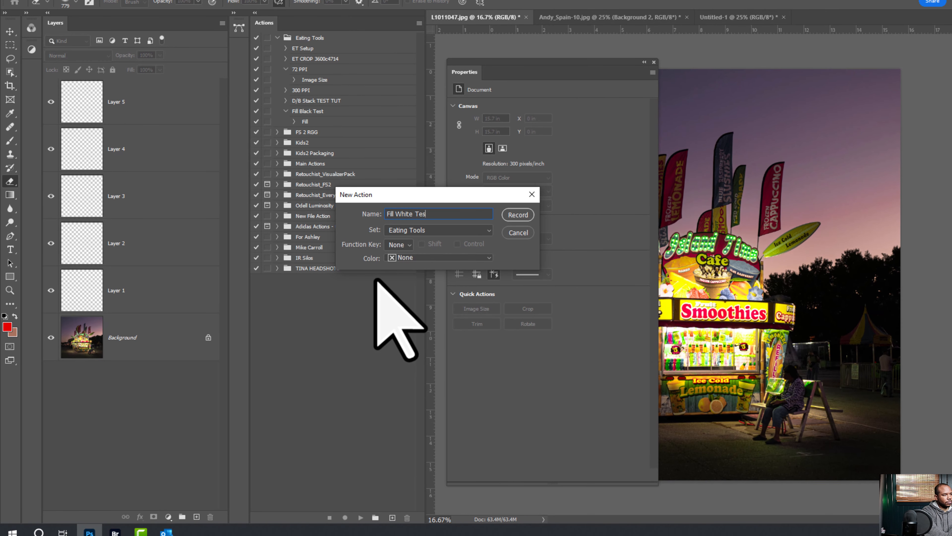
pyautogui.write('t')
pyautogui.click(518, 214)
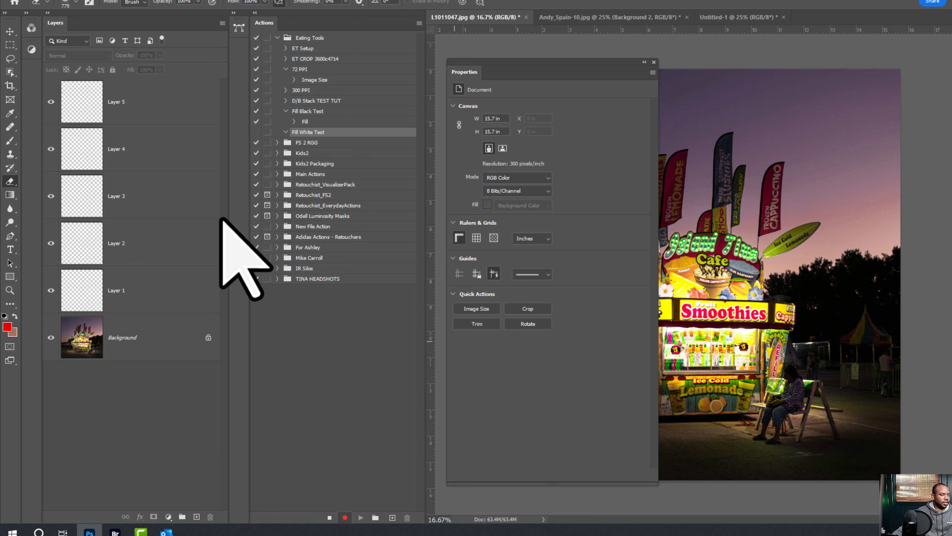
# Record selecting Layer 5 and filling it with White in Normal mode at 100% opacity
pyautogui.click(152, 108)
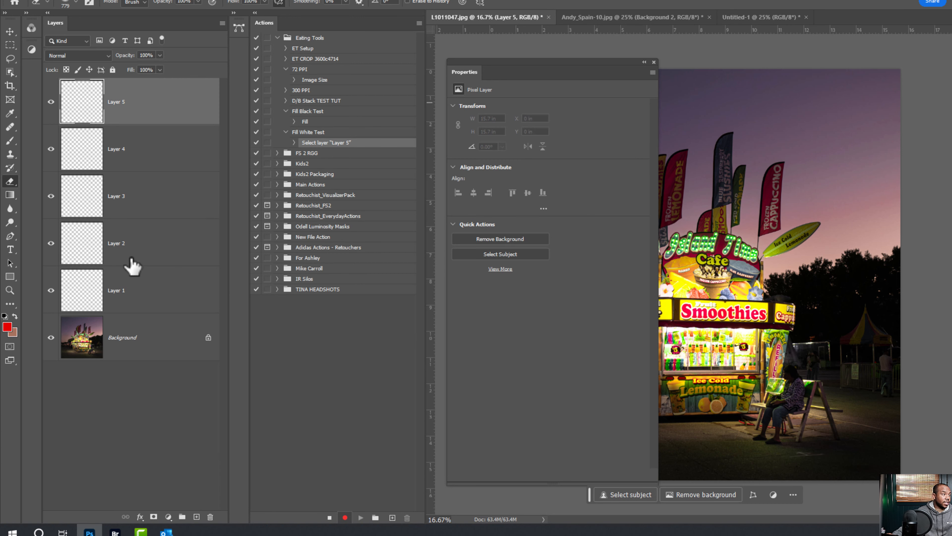
pyautogui.hotkey('shift', 'F5')
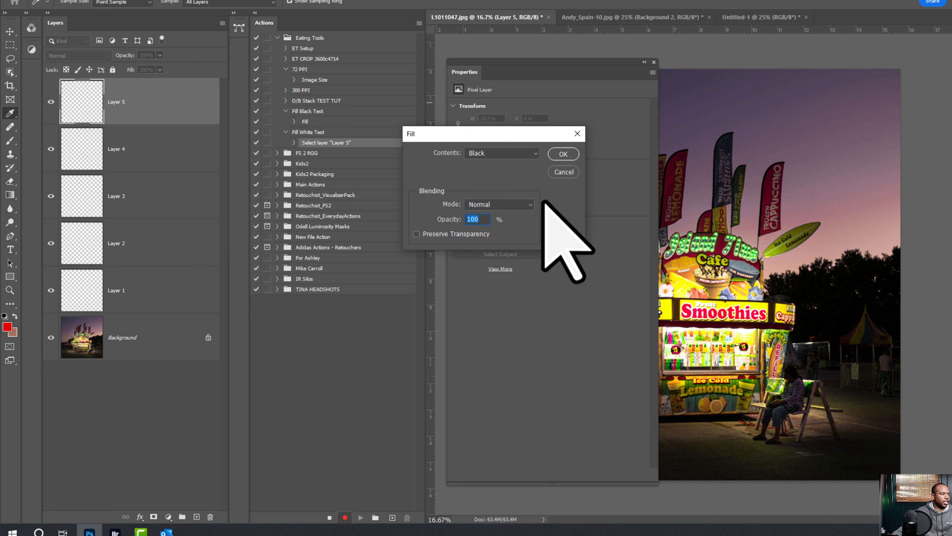
pyautogui.click(521, 153)
pyautogui.click(495, 251)
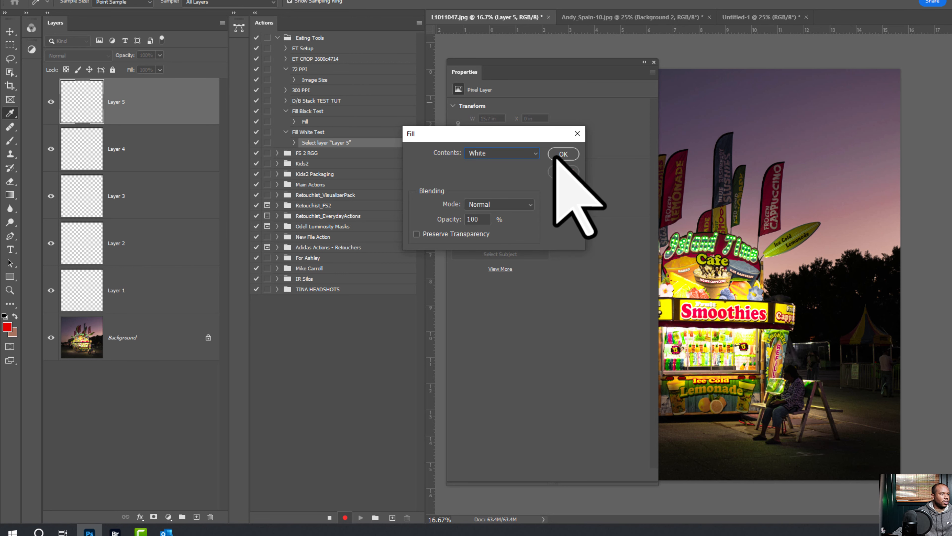
pyautogui.click(555, 160)
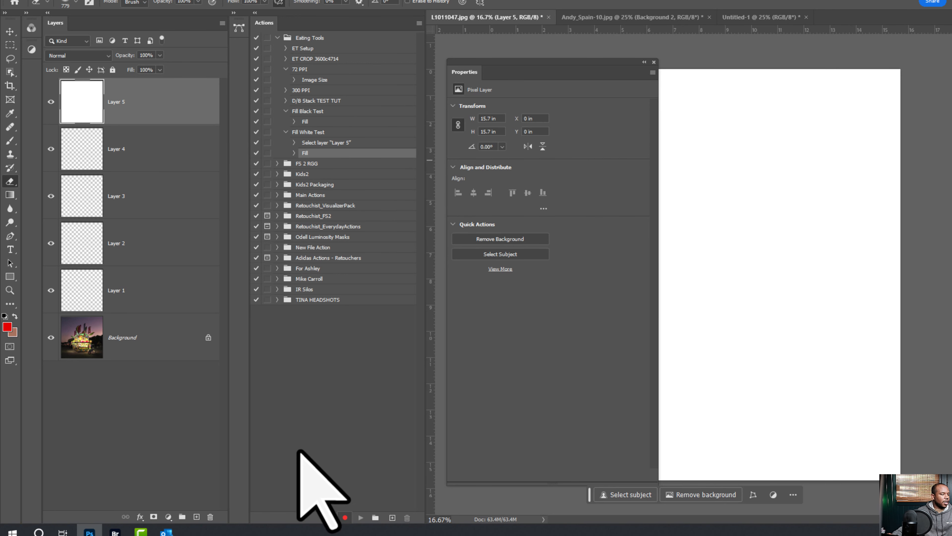
# Stop recording and delete the Select layer "Layer 5" step from the Fill White Test action
pyautogui.click(331, 517)
pyautogui.click(353, 143)
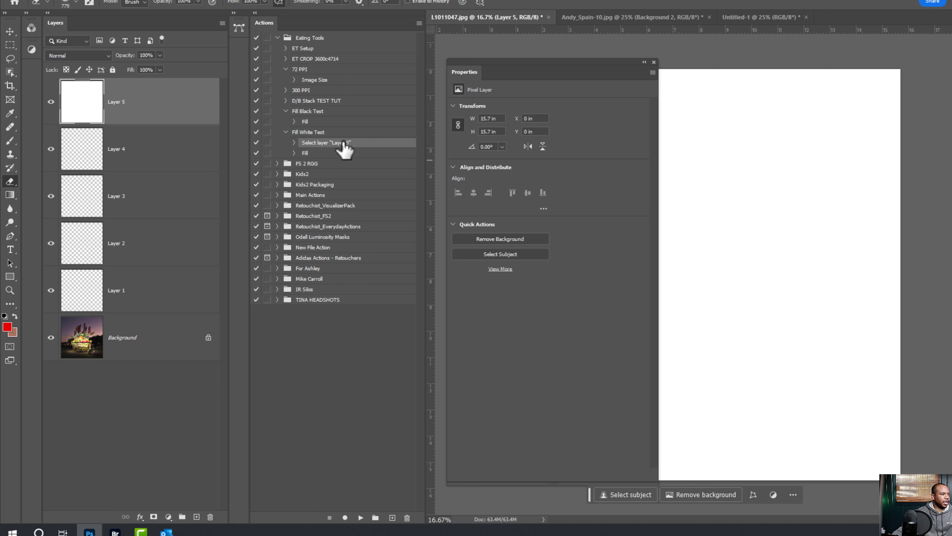
pyautogui.moveTo(345, 149); pyautogui.dragTo(407, 517)
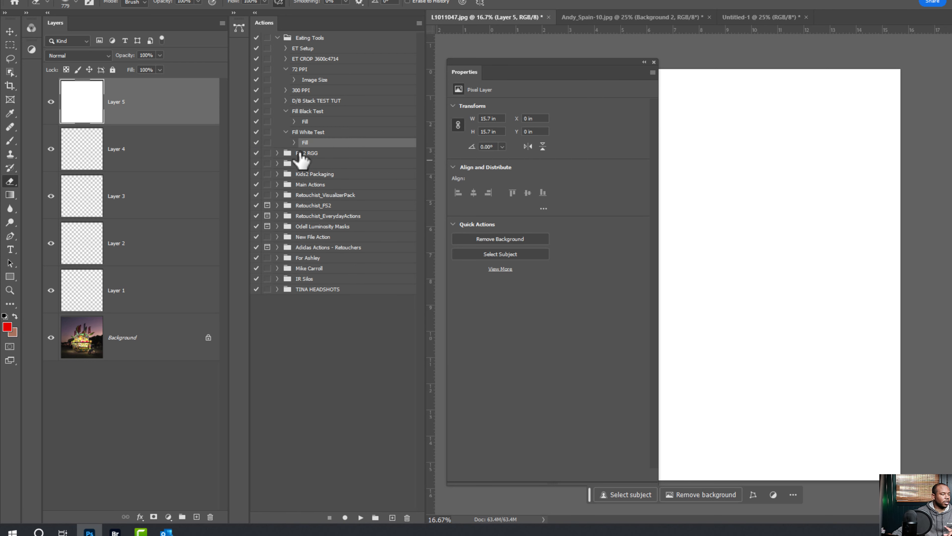
# Delete Layer 5 and replay the Fill White Test action on Layer 4 and on Layer 3
pyautogui.moveTo(158, 113); pyautogui.dragTo(210, 516)
pyautogui.click(313, 133)
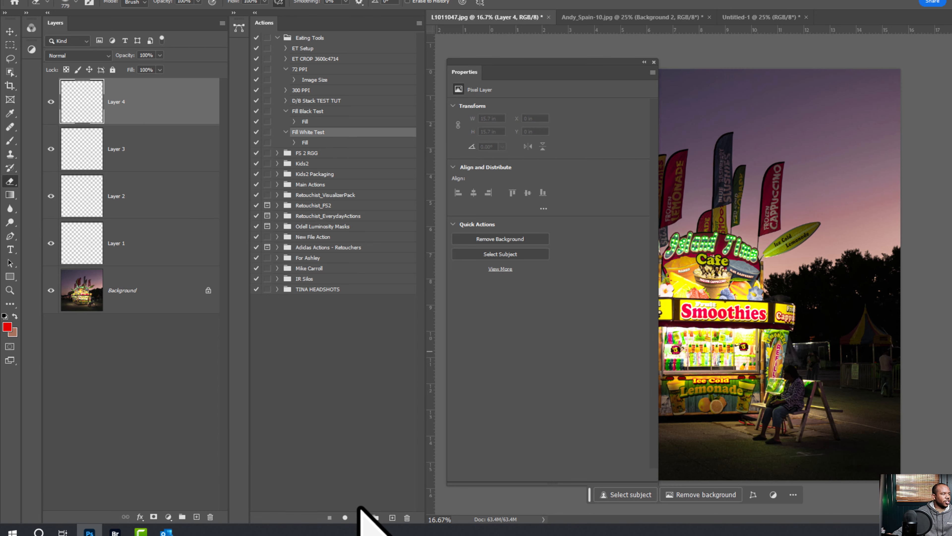
pyautogui.click(361, 517)
pyautogui.click(114, 157)
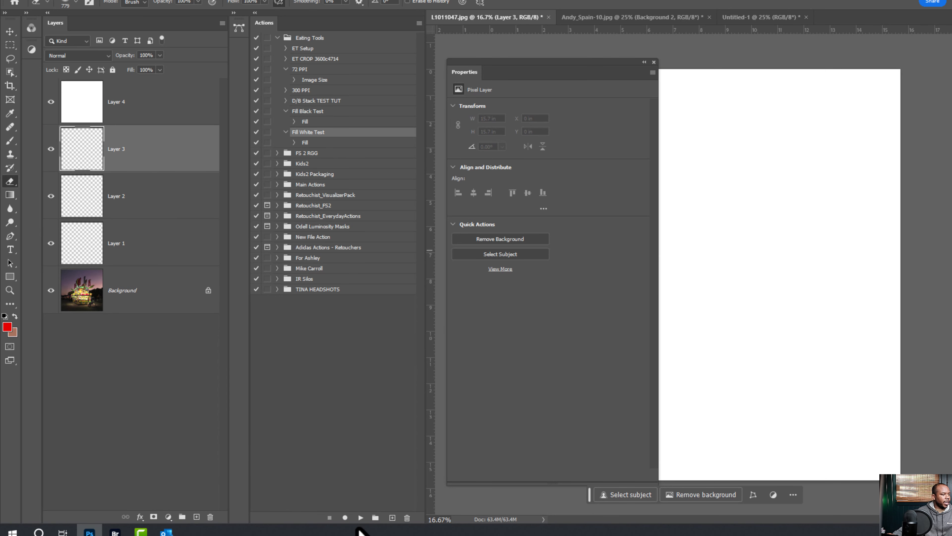
pyautogui.click(360, 518)
# Select Layer 4 and start recording a new action named Fill 50% Gray Test in the Eating Tools set
pyautogui.click(188, 206)
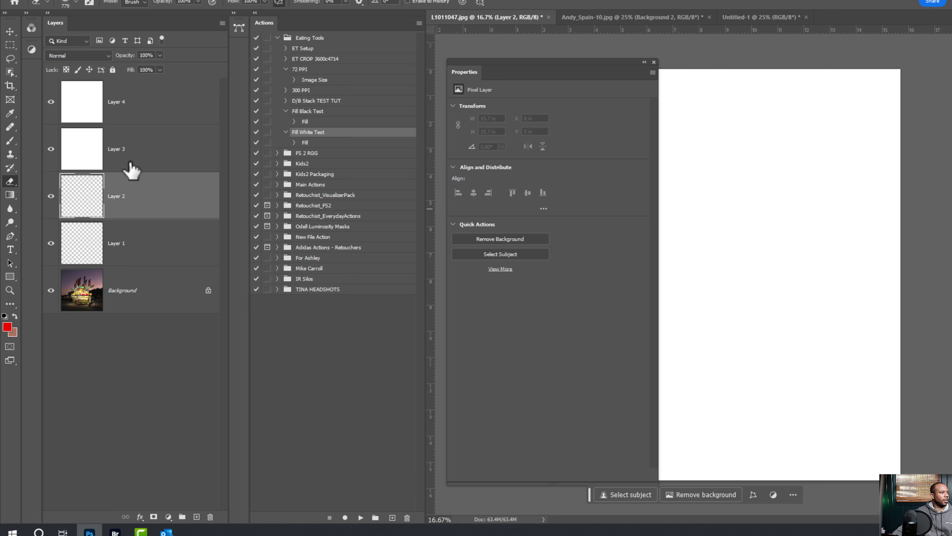
pyautogui.click(131, 169)
pyautogui.click(149, 100)
pyautogui.click(185, 414)
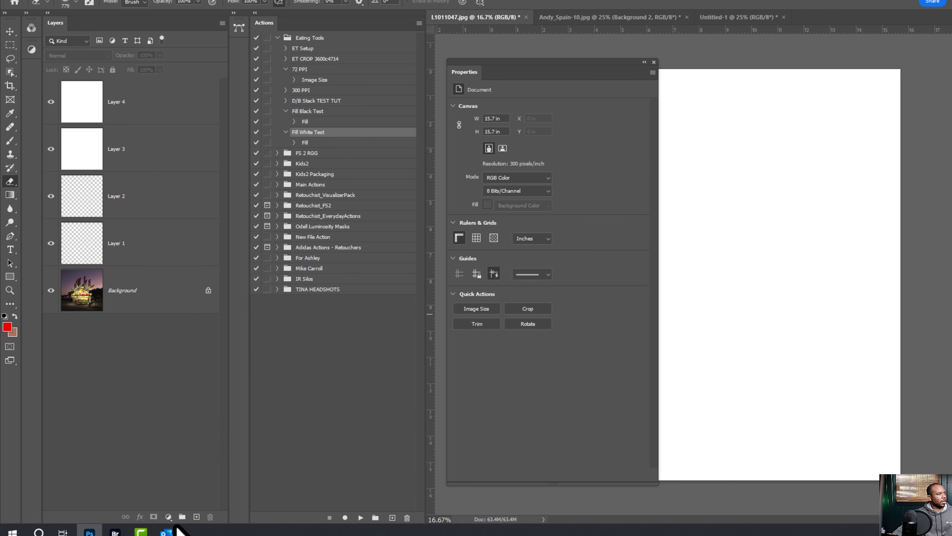
pyautogui.click(158, 107)
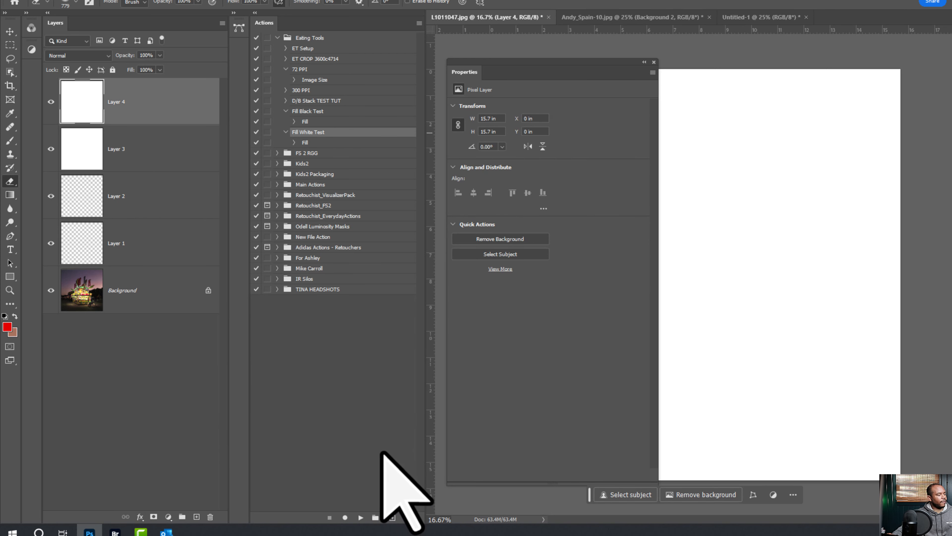
pyautogui.click(392, 517)
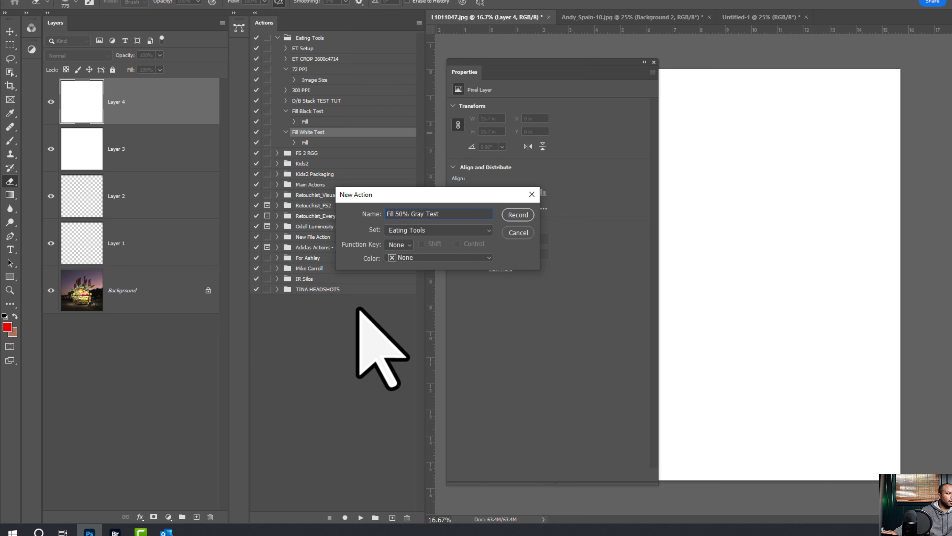
pyautogui.click(518, 215)
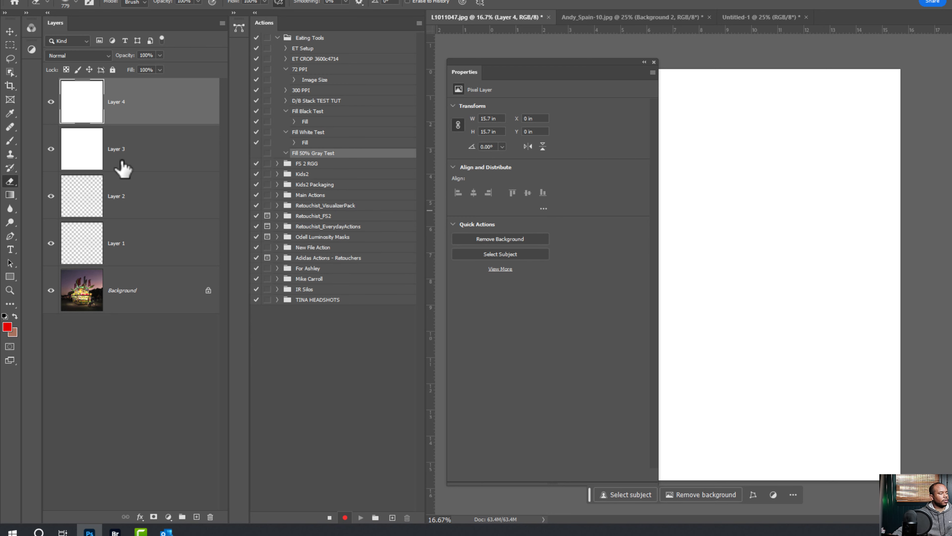
# Record filling Layer 4 with 50% Gray in Normal mode at 100% opacity and stop recording
pyautogui.hotkey('shift', 'F5')
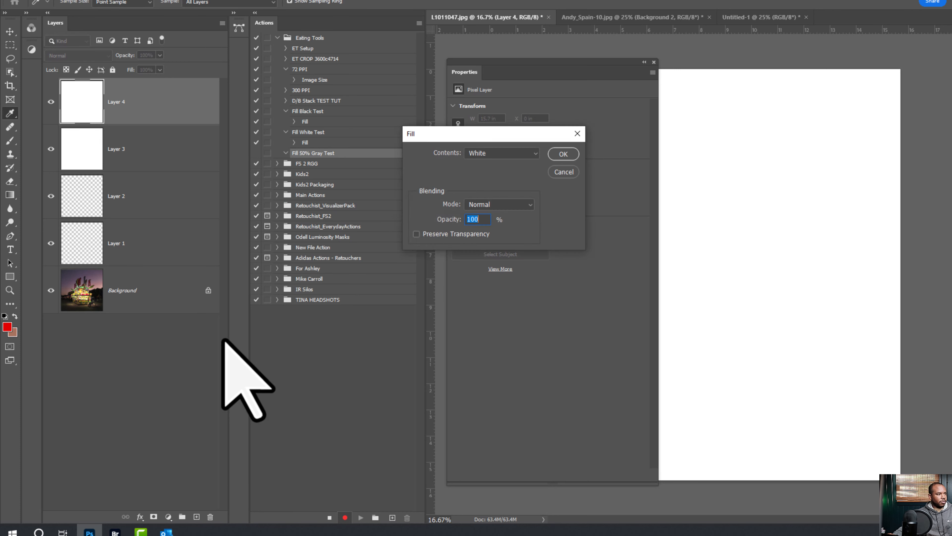
pyautogui.click(519, 153)
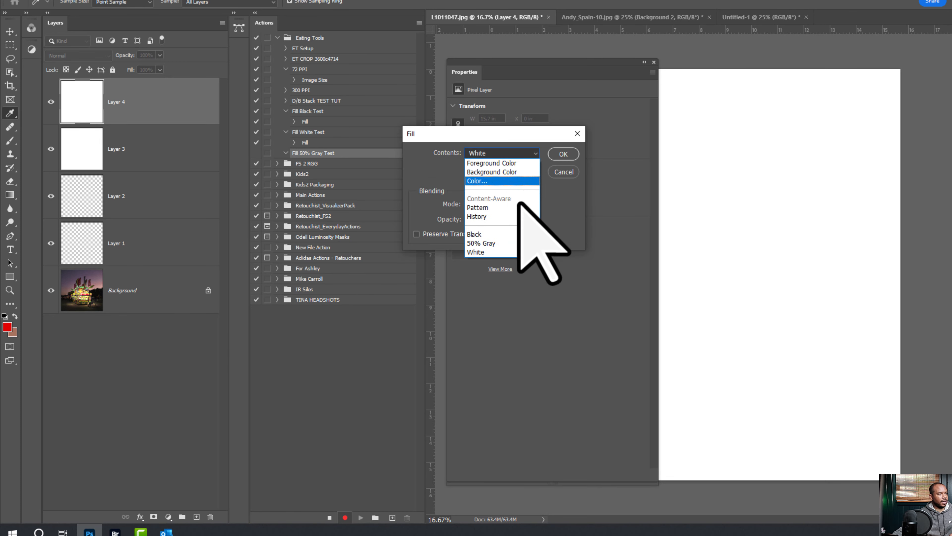
pyautogui.click(521, 243)
pyautogui.click(563, 154)
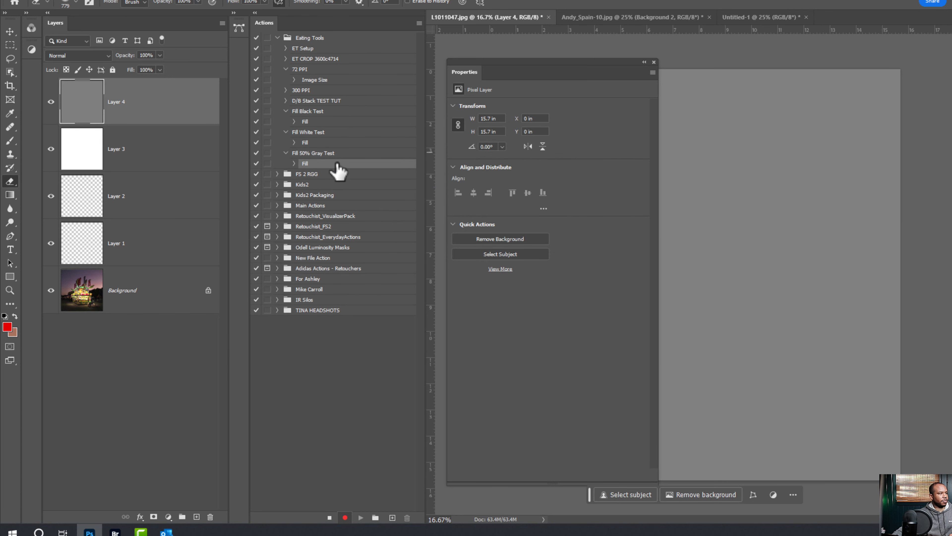
pyautogui.click(329, 517)
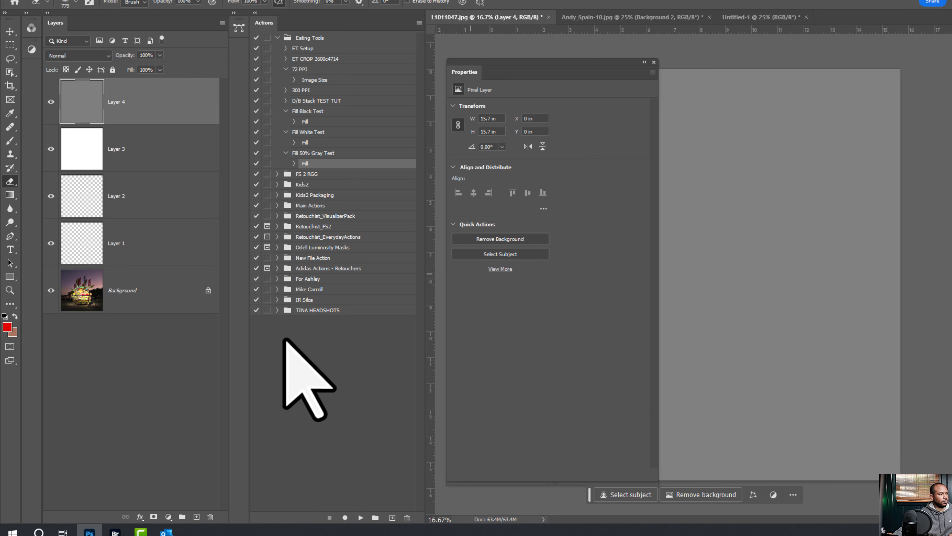
# Replay the Fill 50% Gray Test action on Layer 3
pyautogui.click(133, 153)
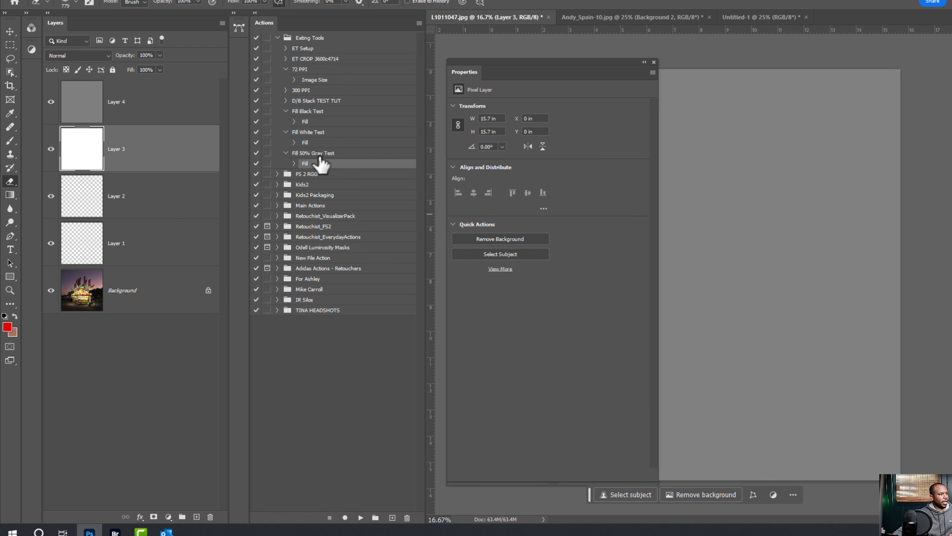
pyautogui.click(315, 153)
pyautogui.click(360, 518)
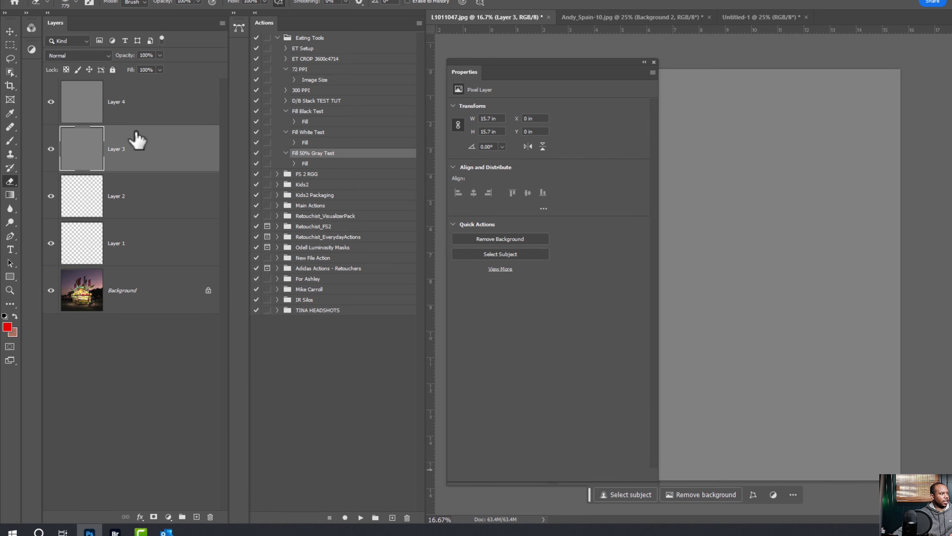
# Delete Layers 1 through 4 and collapse the Fill Black, Fill White and Fill 50% Gray Test actions
pyautogui.keyDown('shift'); pyautogui.click(156, 118); pyautogui.keyUp('shift')
pyautogui.keyDown('shift'); pyautogui.click(164, 249); pyautogui.keyUp('shift')
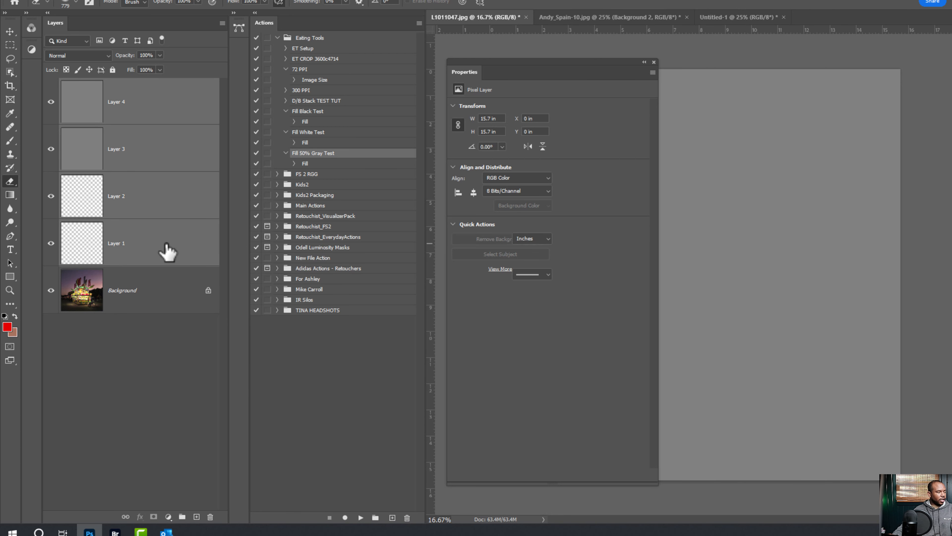
pyautogui.press('Delete')
pyautogui.click(286, 152)
pyautogui.click(286, 132)
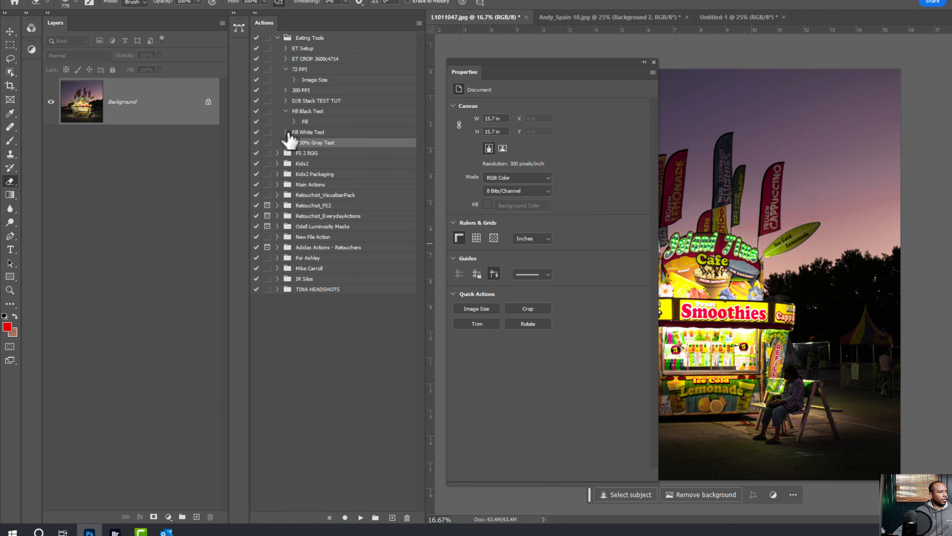
pyautogui.click(285, 111)
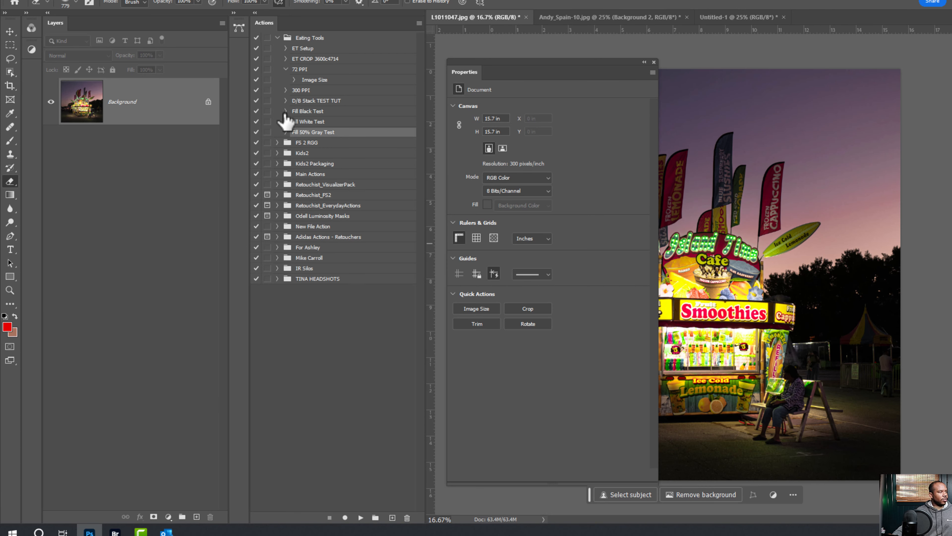
# Run the D/B Stack TEST TUT action and check the masks of the Curves layers in the Dodge Burn group
pyautogui.click(319, 101)
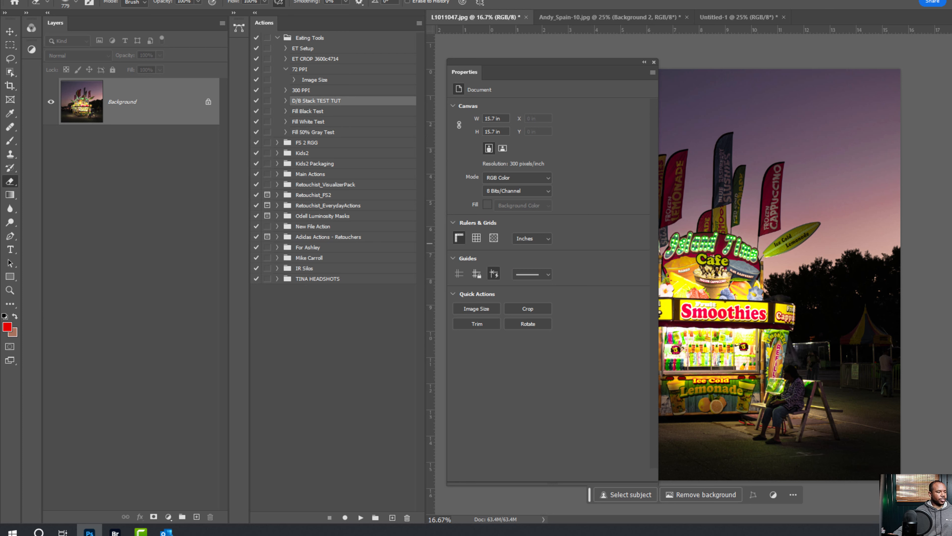
pyautogui.click(361, 518)
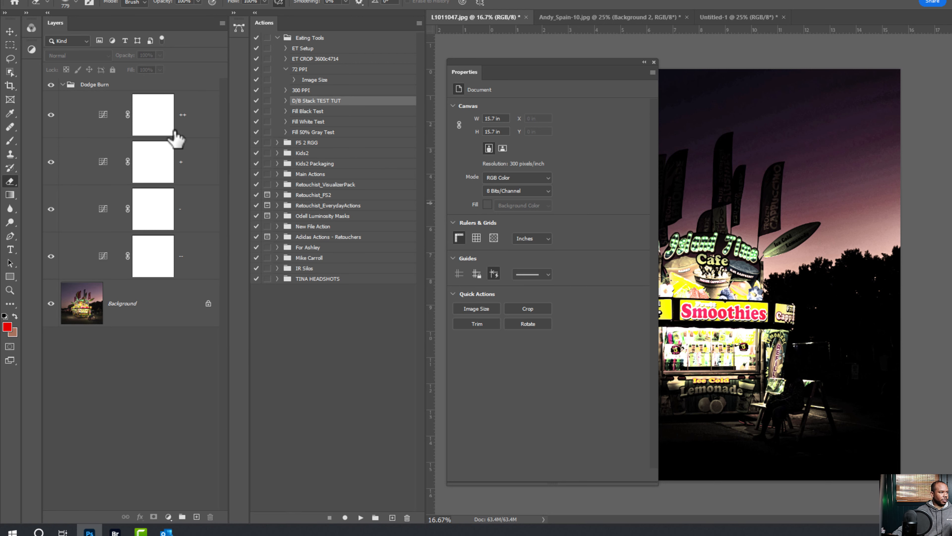
pyautogui.click(191, 132)
pyautogui.click(193, 172)
pyautogui.click(204, 214)
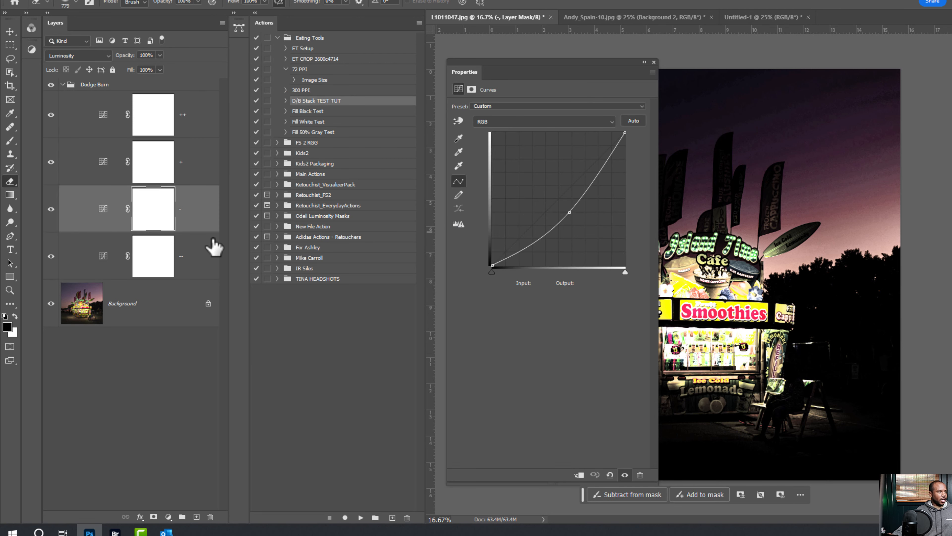
pyautogui.click(207, 259)
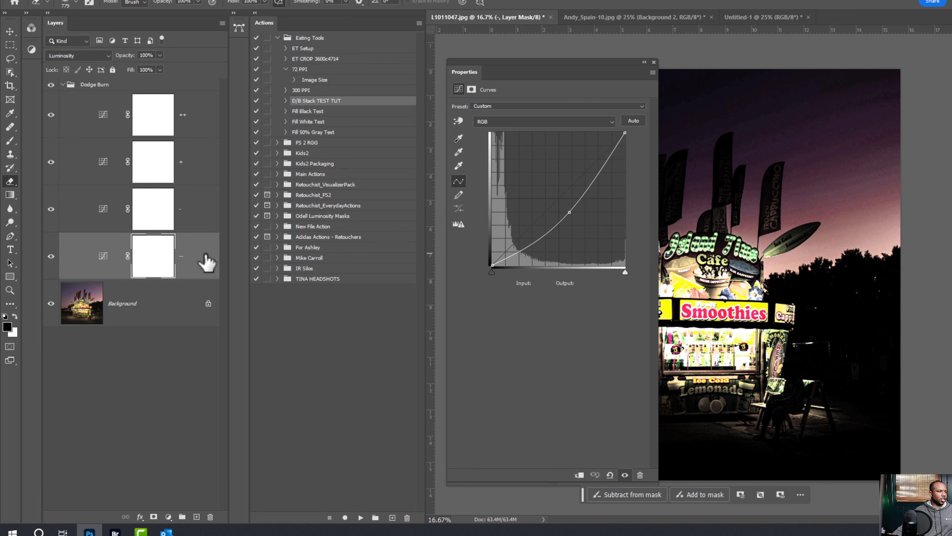
pyautogui.click(161, 118)
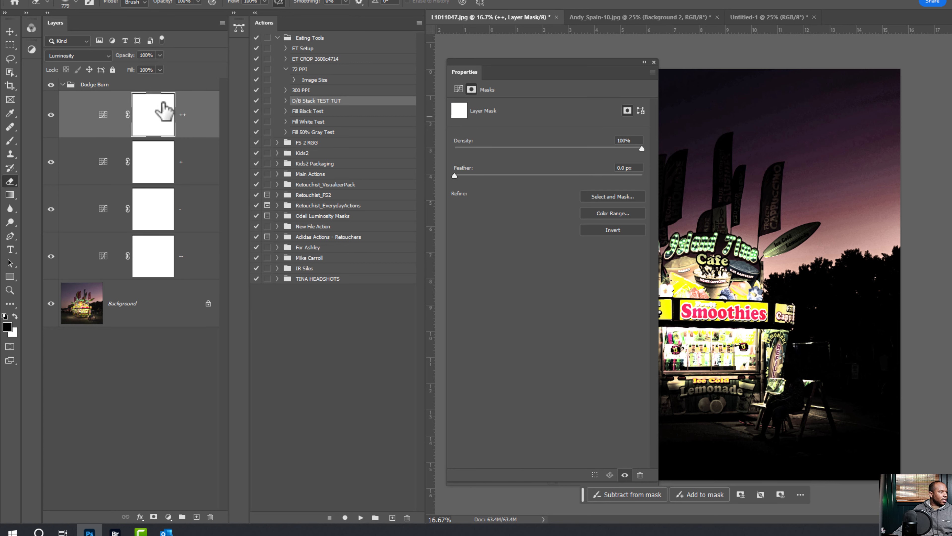
pyautogui.click(165, 375)
# Expand the D/B Stack TEST TUT action and select its final Deselect Layers step
pyautogui.click(286, 100)
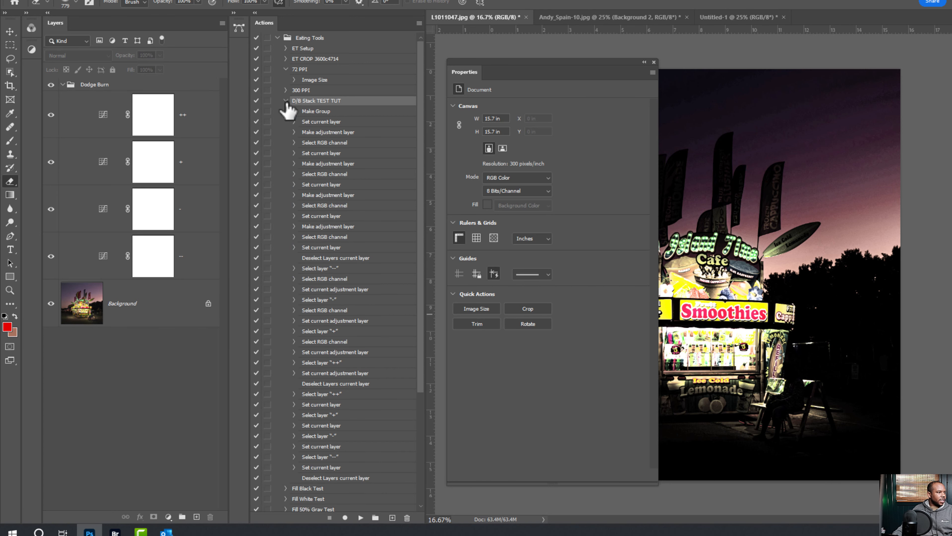
pyautogui.moveTo(419, 135); pyautogui.dragTo(426, 227)
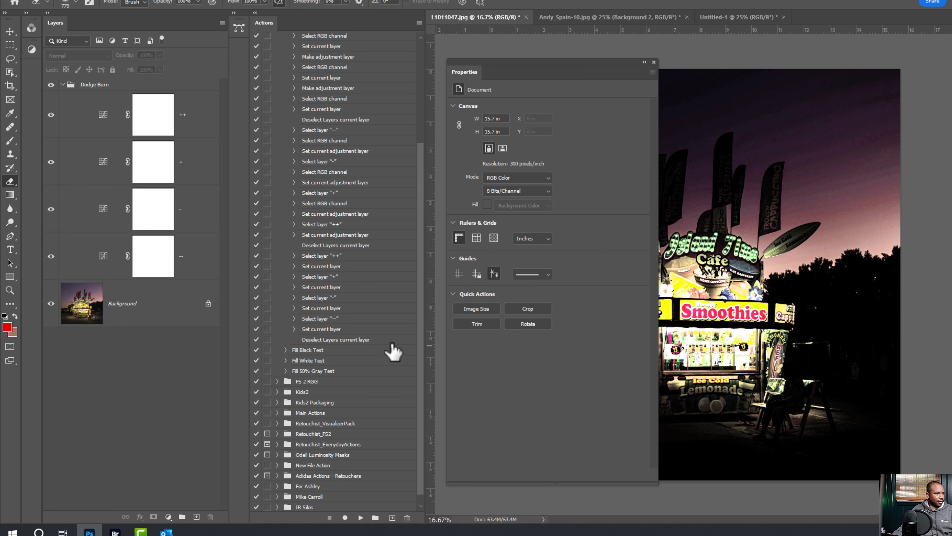
pyautogui.click(401, 340)
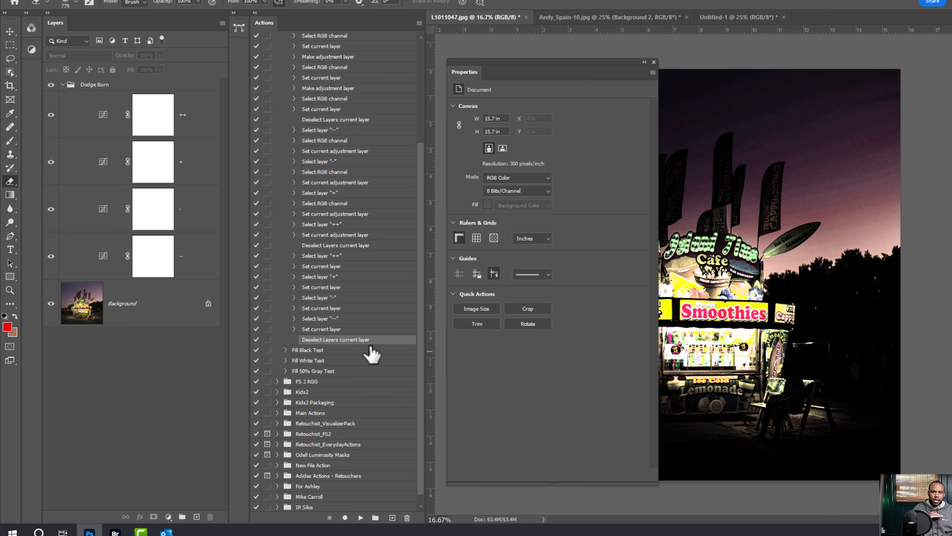
pyautogui.scroll(-1, 367, 429)
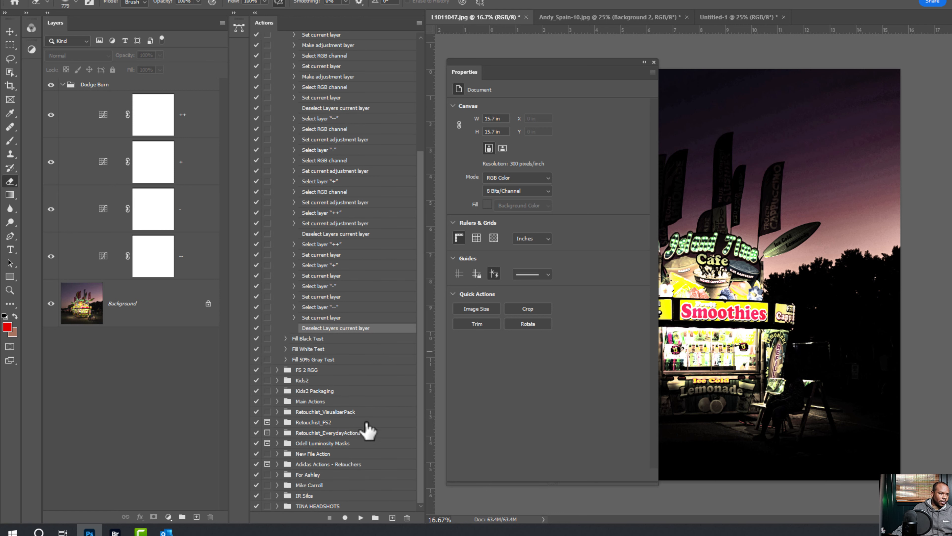